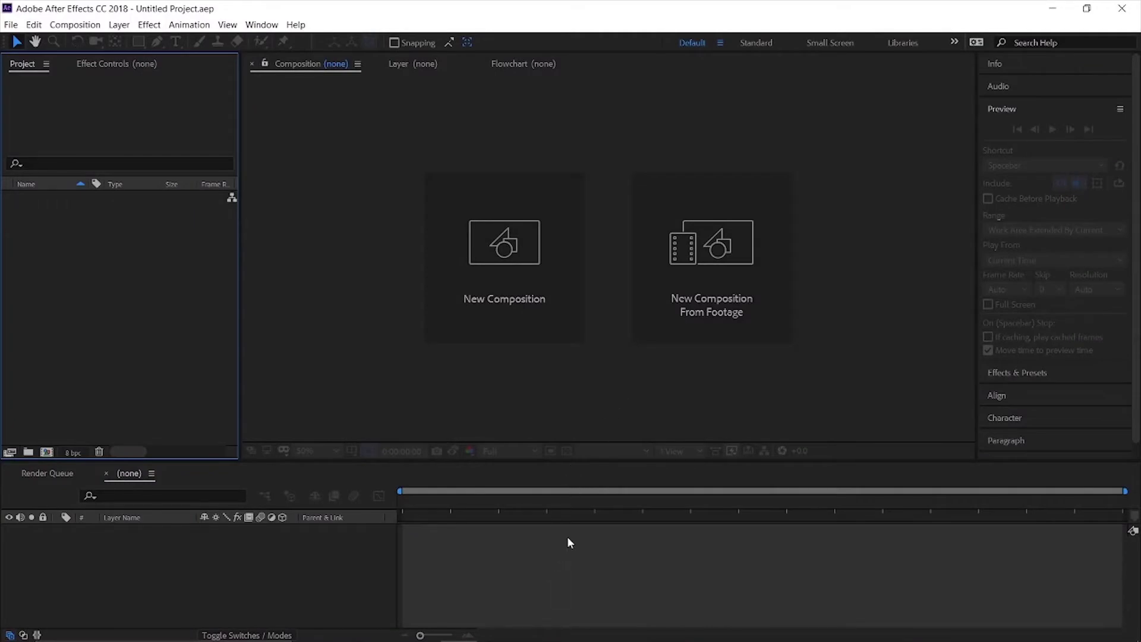
# Import Etv news.mp4 from its folder and build an Etv news composition from it.
pyautogui.moveTo(512, 636)
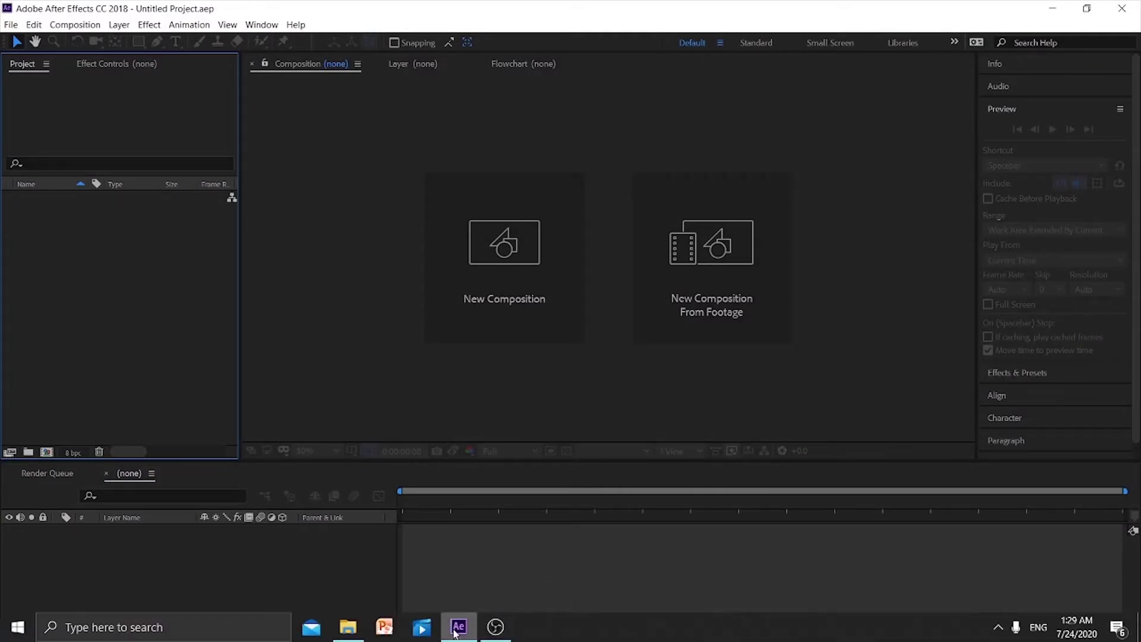
pyautogui.click(363, 630)
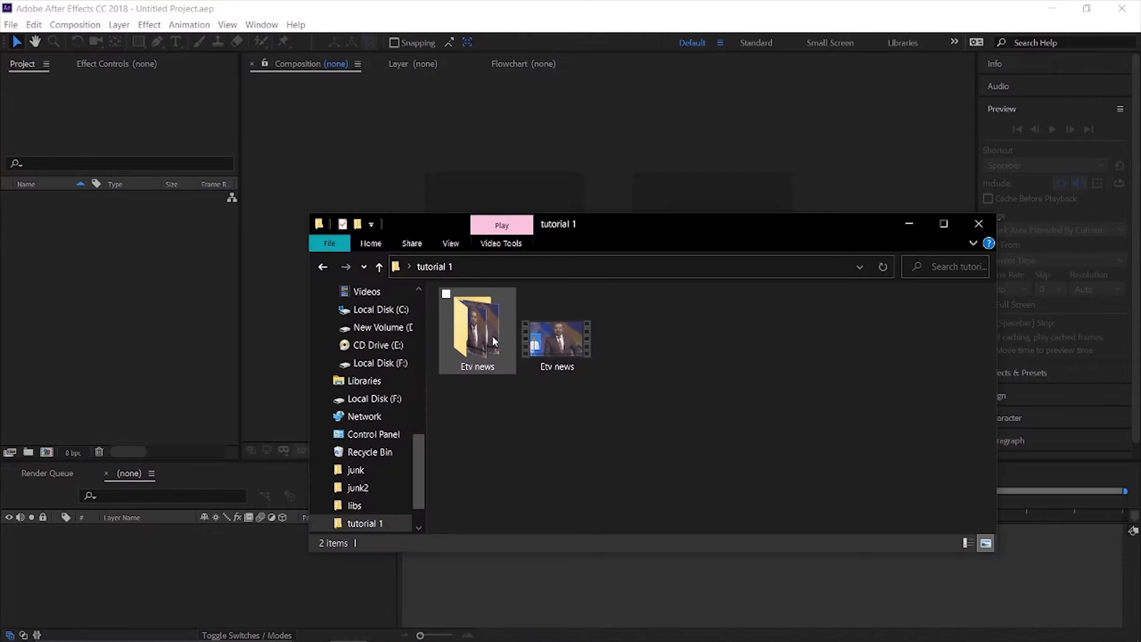
pyautogui.click(539, 339)
pyautogui.moveTo(552, 339); pyautogui.dragTo(87, 296)
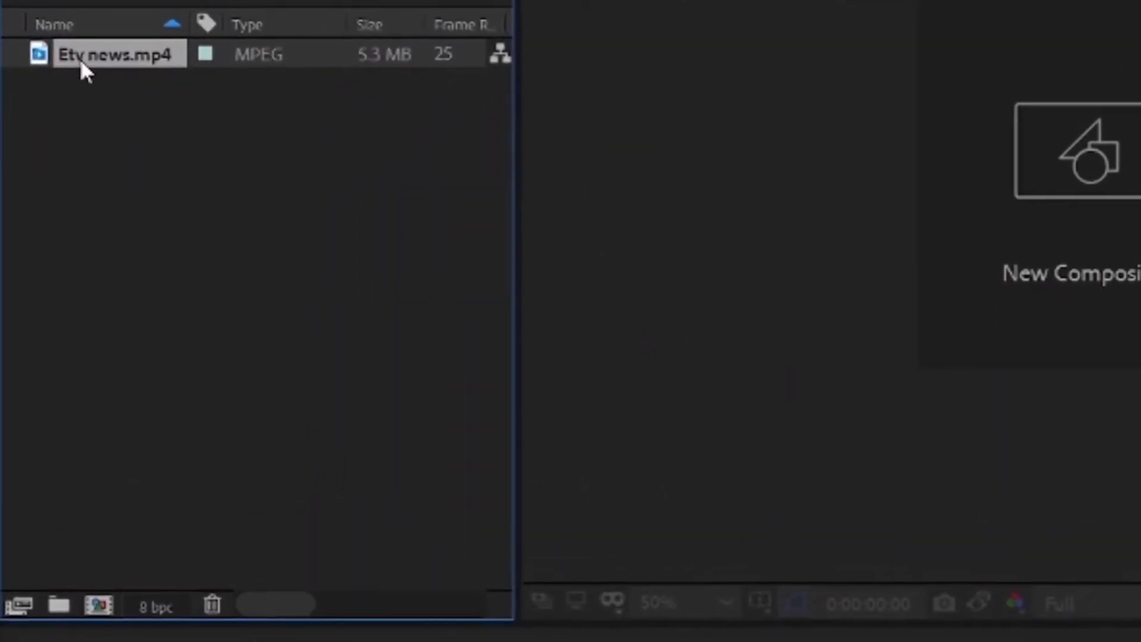
pyautogui.moveTo(82, 62); pyautogui.dragTo(94, 608)
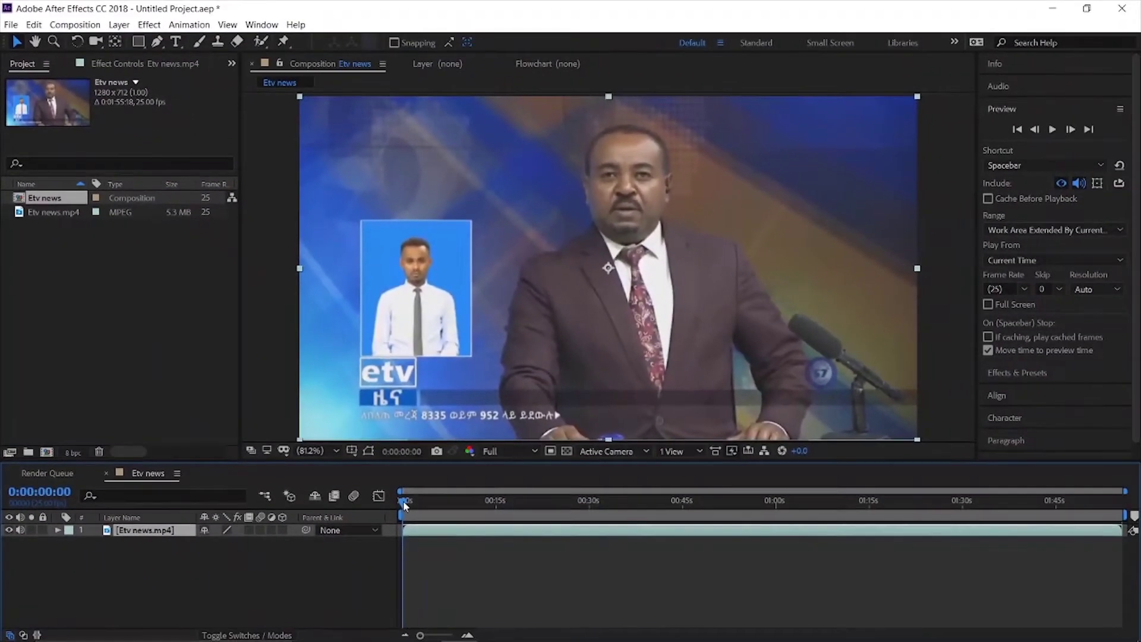
# End the work area at 0:00:08:12 and trim the Etv news comp to it.
pyautogui.moveTo(447, 518); pyautogui.dragTo(709, 517)
pyautogui.moveTo(642, 504); pyautogui.dragTo(436, 528)
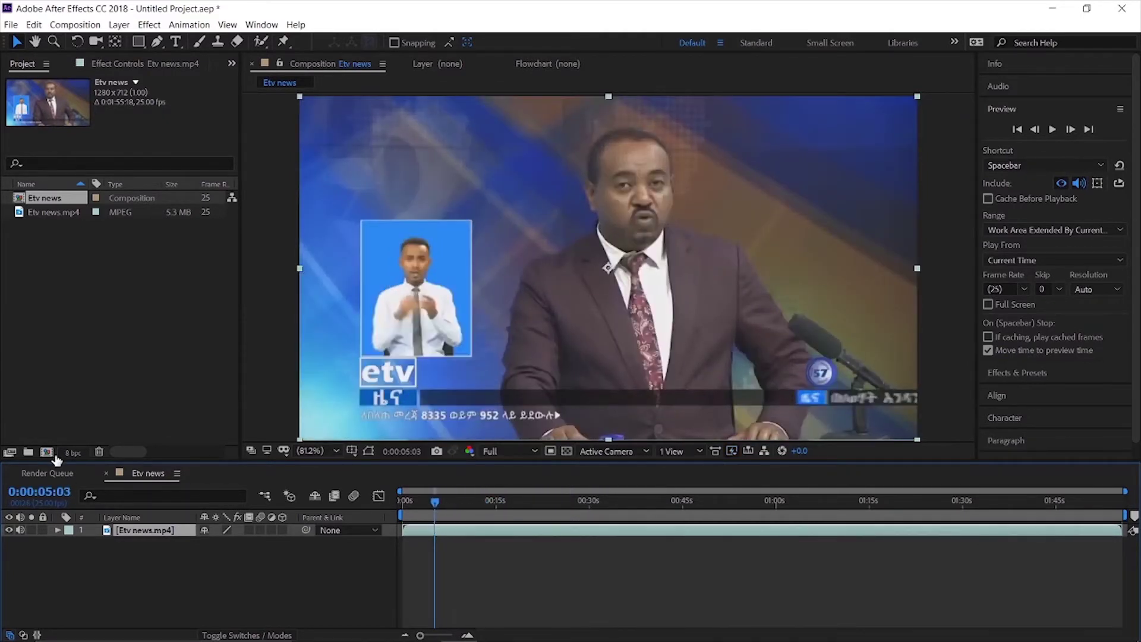
pyautogui.click(59, 492)
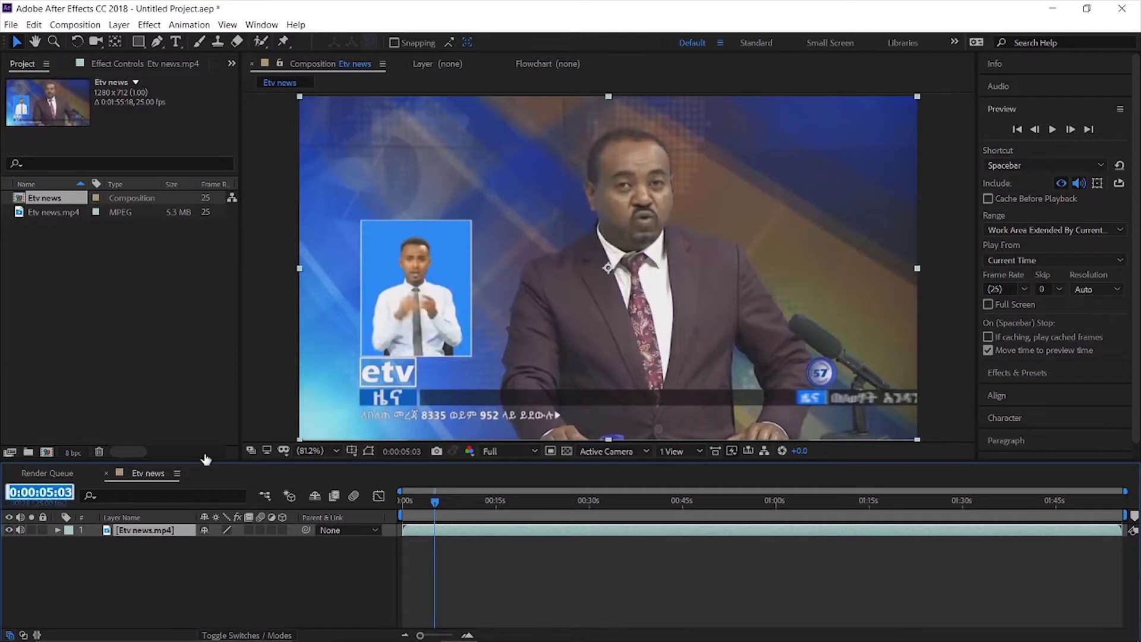
pyautogui.write('0')
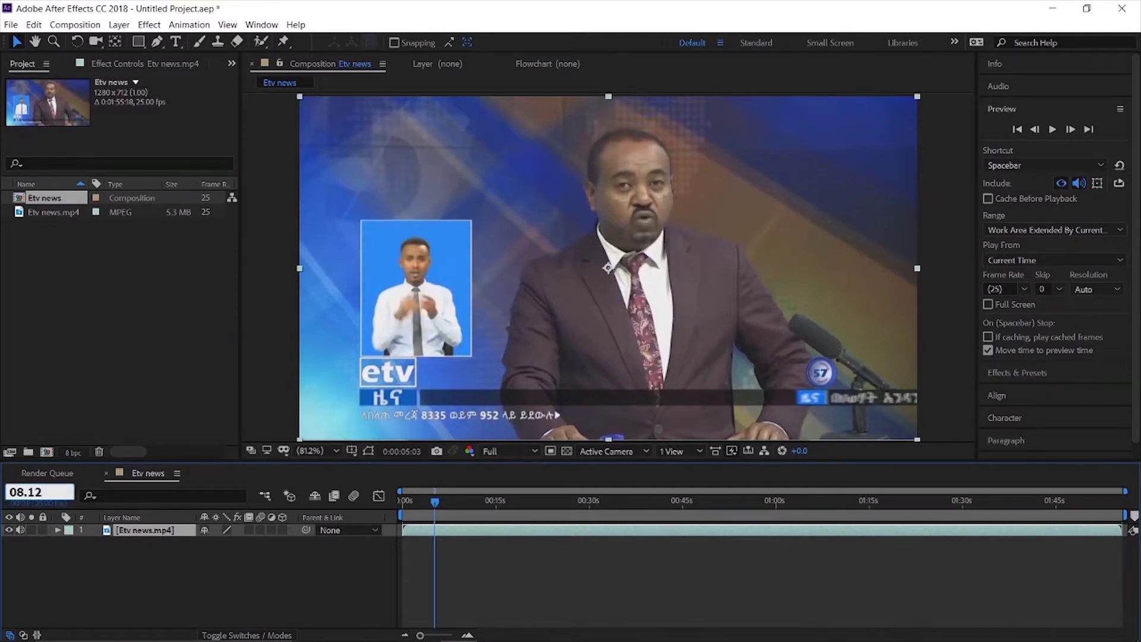
pyautogui.write('8.12')
pyautogui.press('Return')
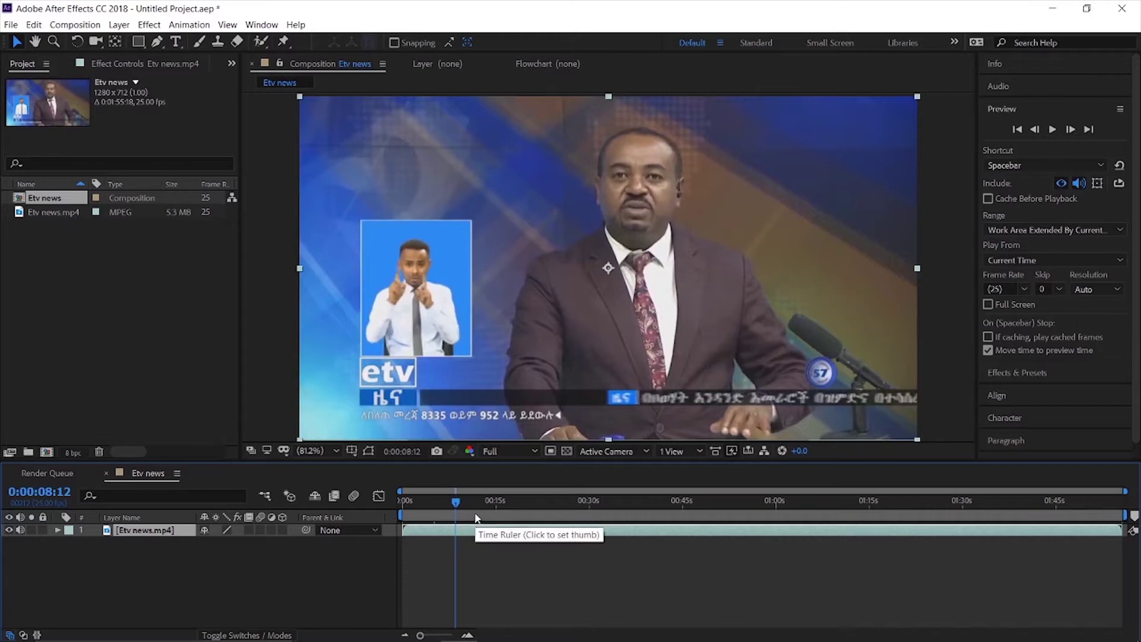
pyautogui.press('n')
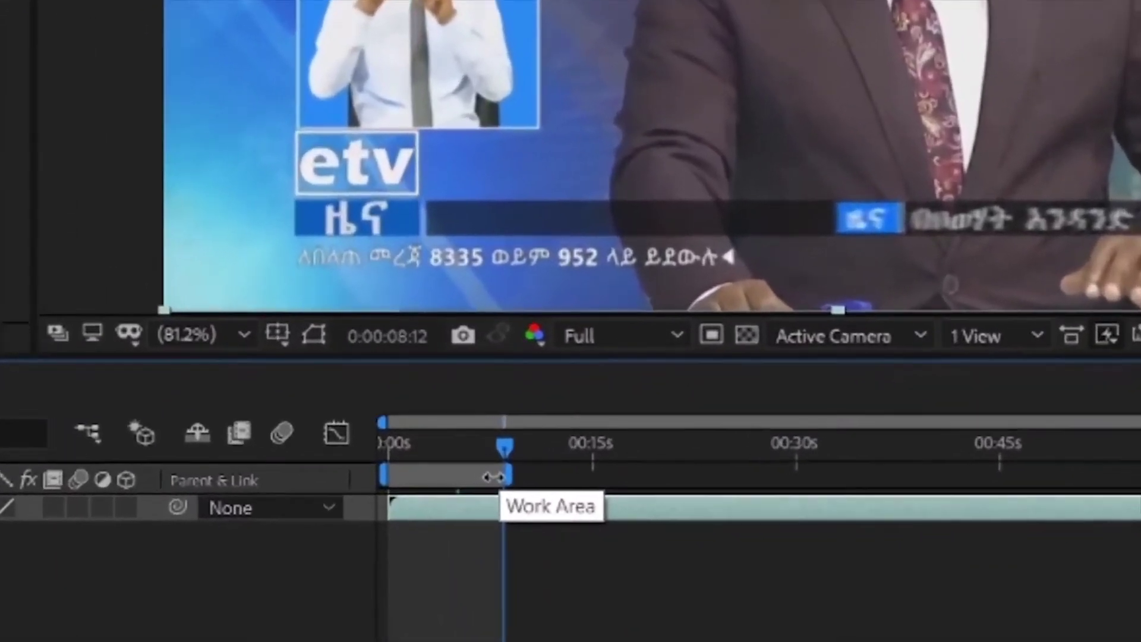
pyautogui.rightClick(458, 509)
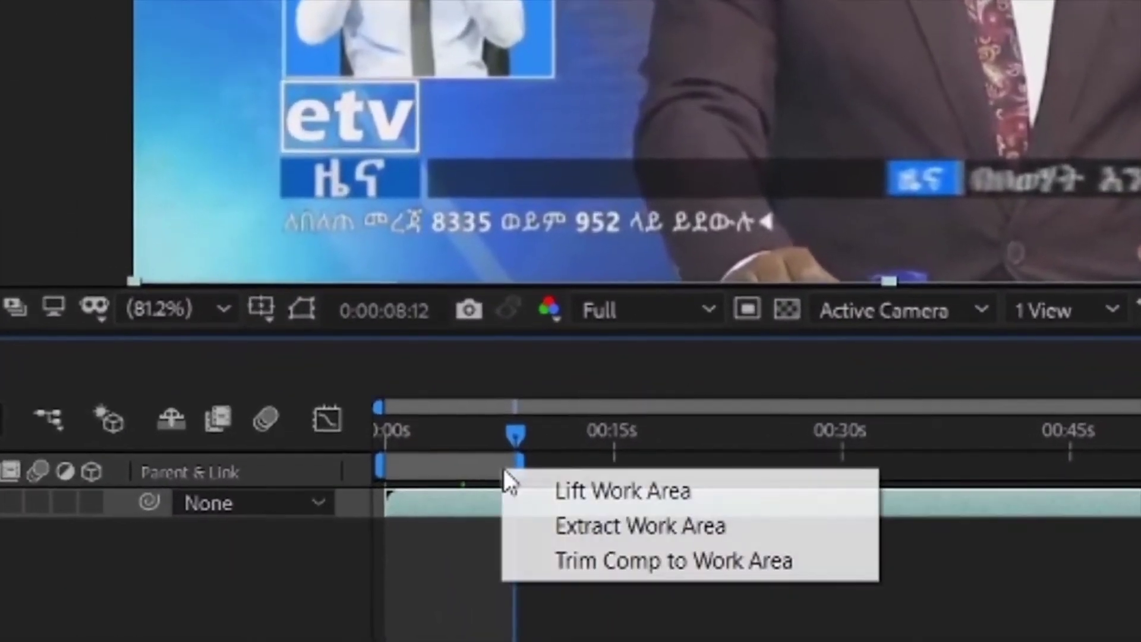
pyautogui.click(568, 566)
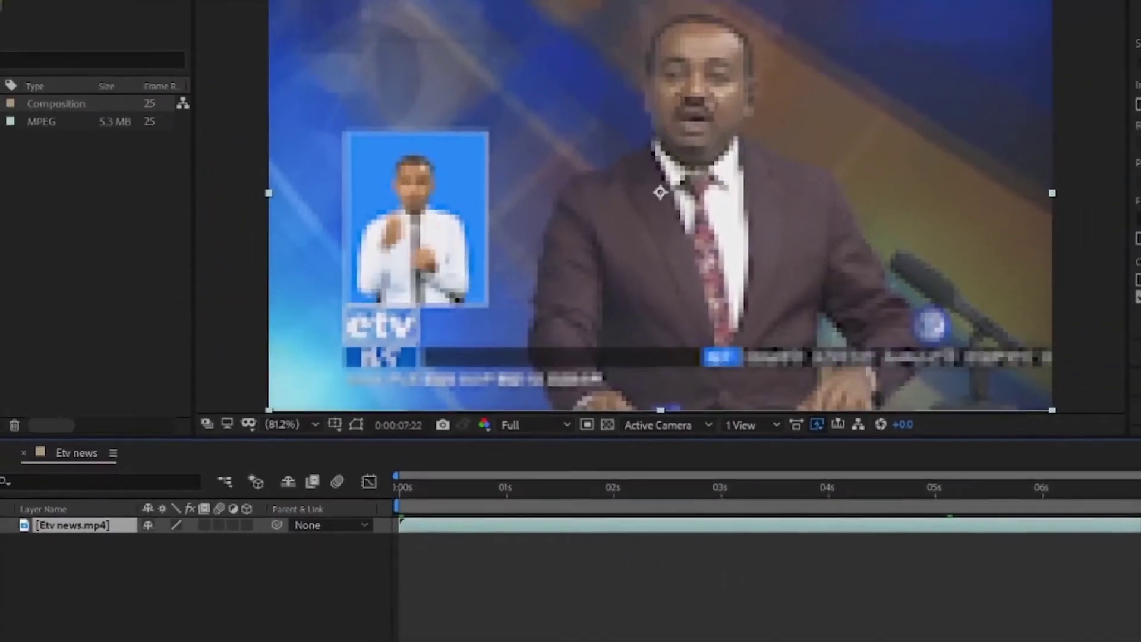
pyautogui.moveTo(1071, 497); pyautogui.dragTo(1100, 489)
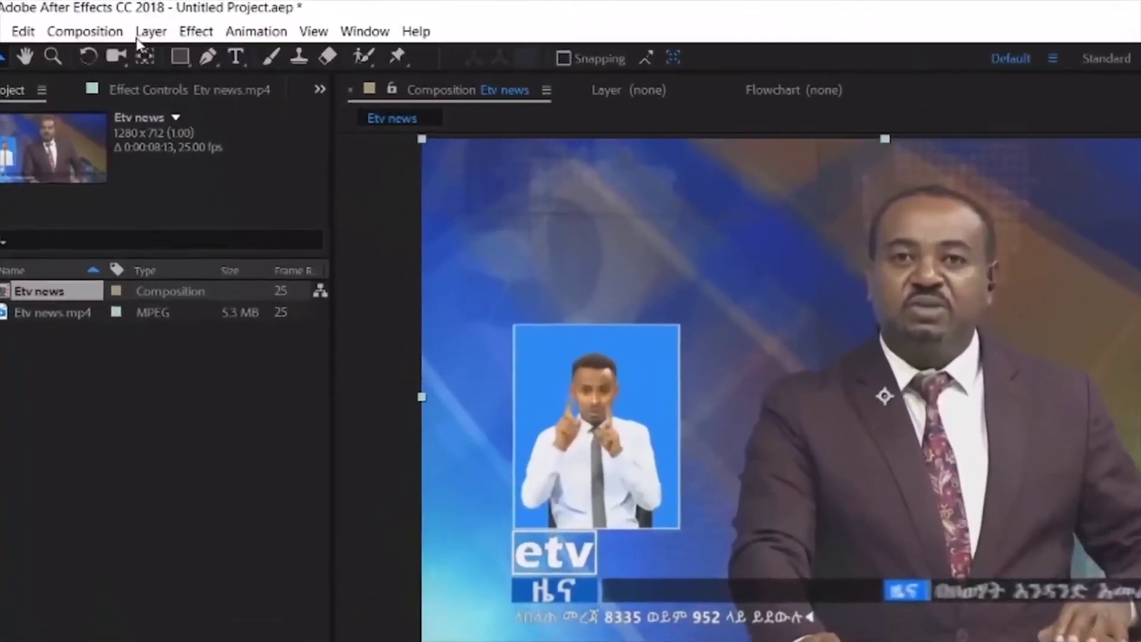
# Add the Etv news composition to the Render Queue with PNG Sequence output format.
pyautogui.click(79, 27)
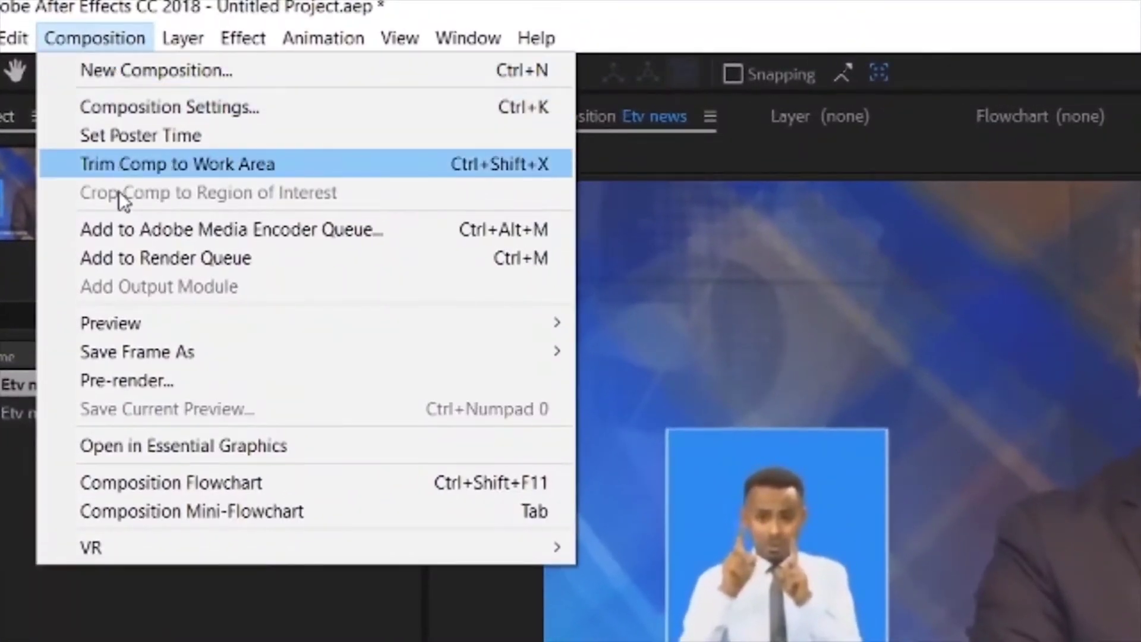
pyautogui.click(159, 257)
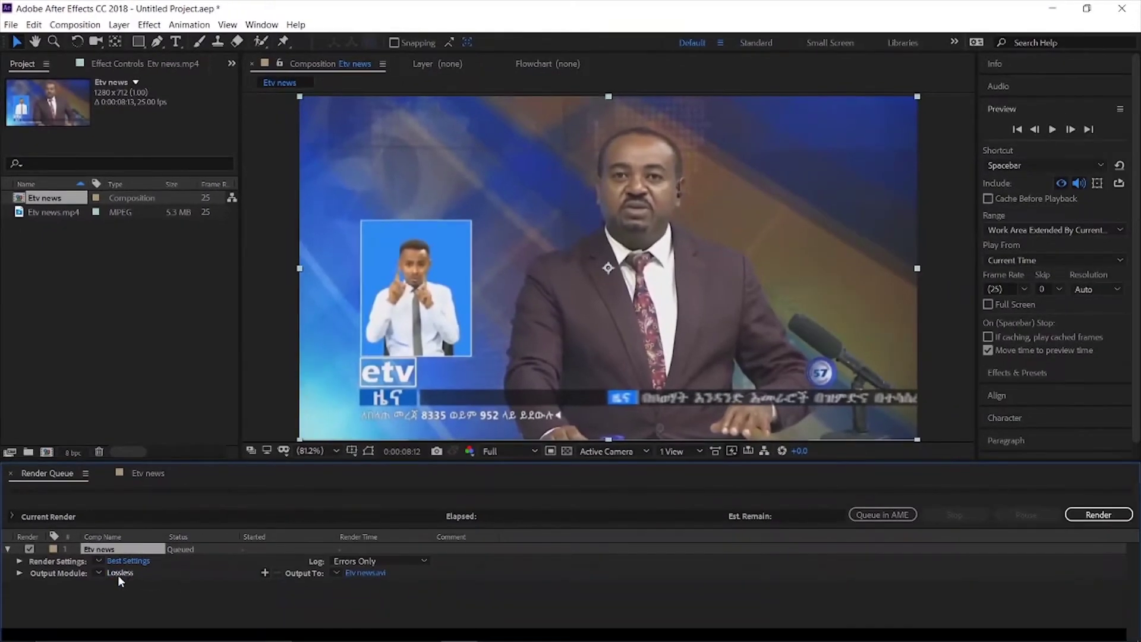
pyautogui.click(130, 572)
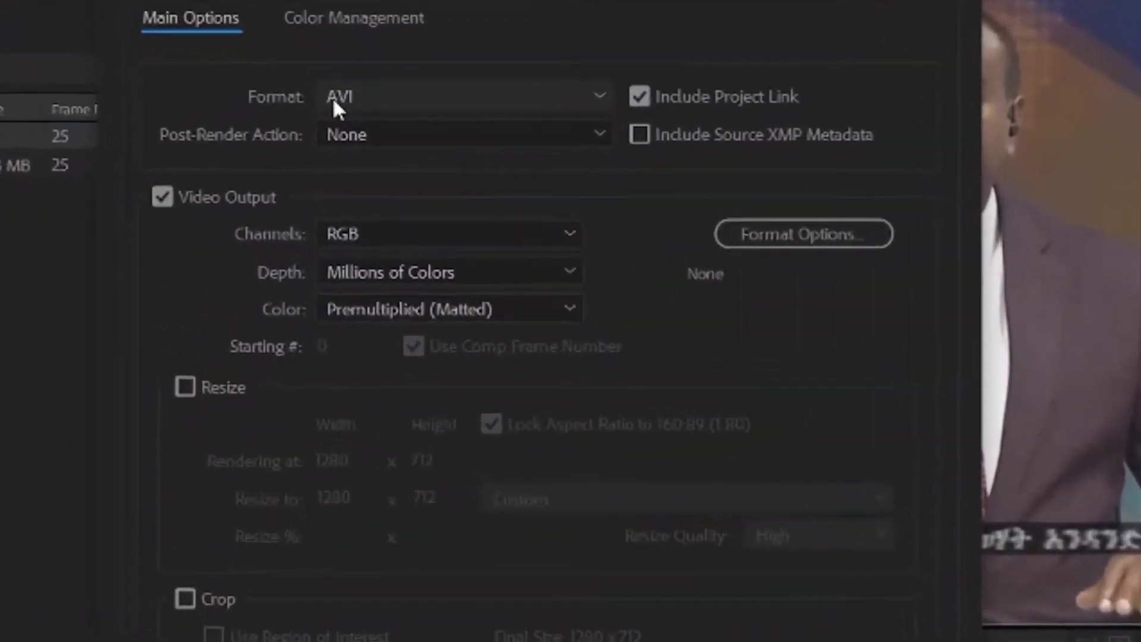
pyautogui.click(346, 179)
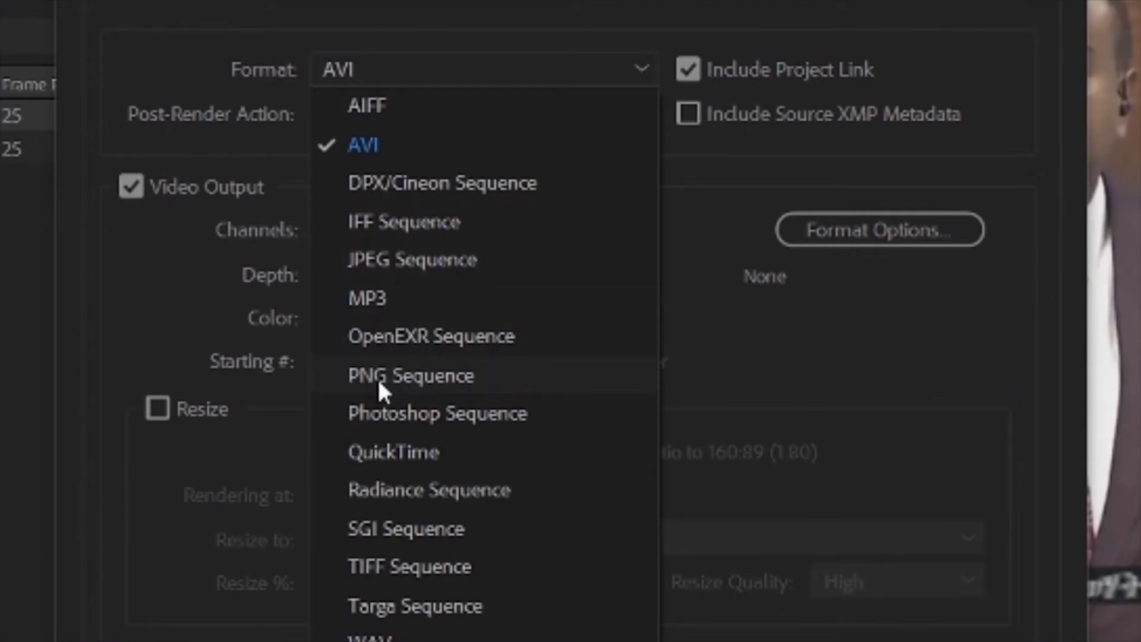
pyautogui.click(402, 381)
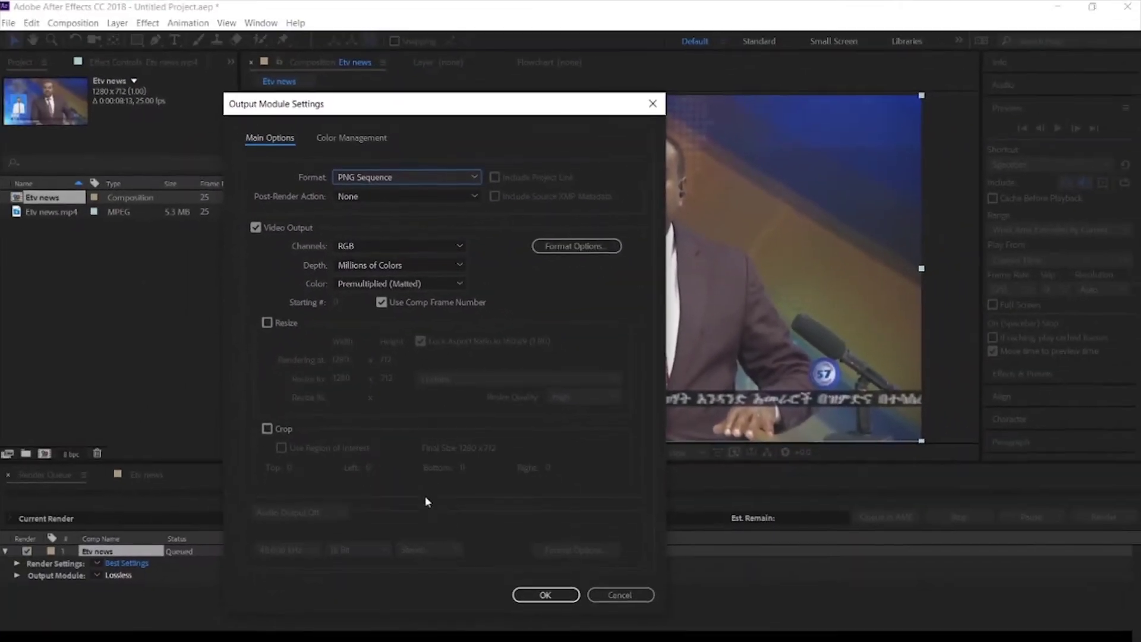
pyautogui.click(532, 592)
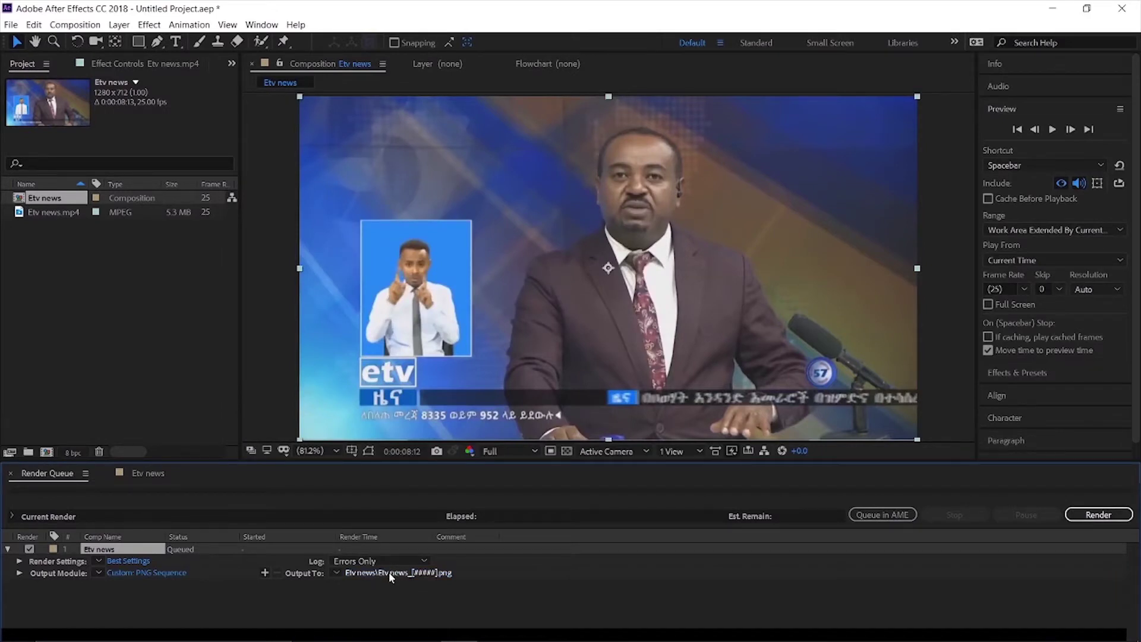
# Name the rendered output 'Etv sequence' in the Etv news folder.
pyautogui.click(389, 572)
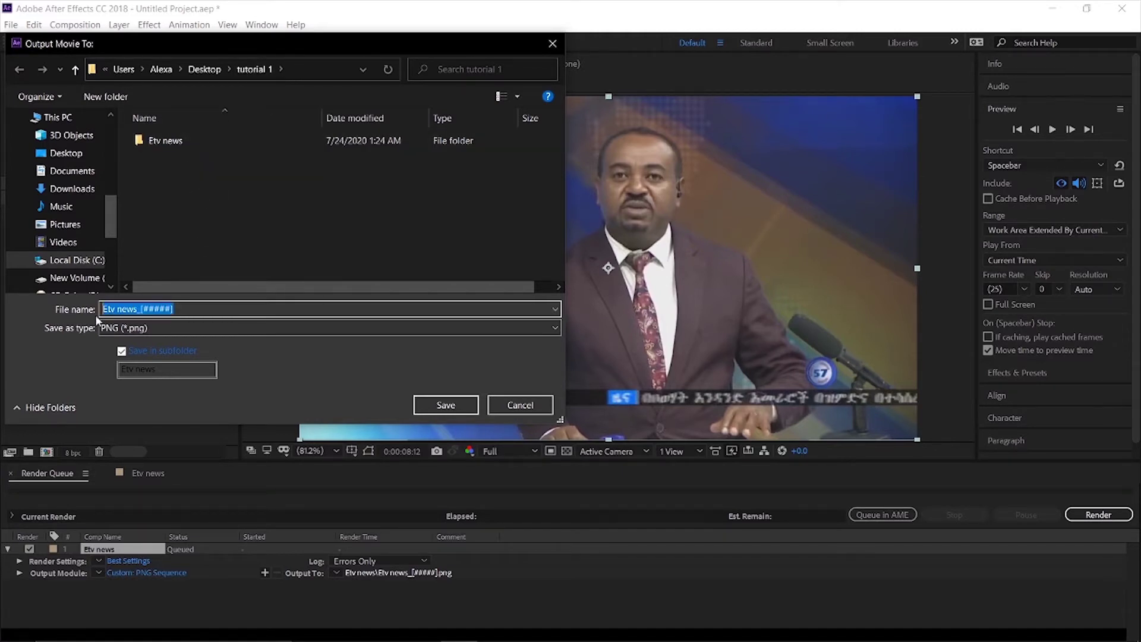
pyautogui.write('E')
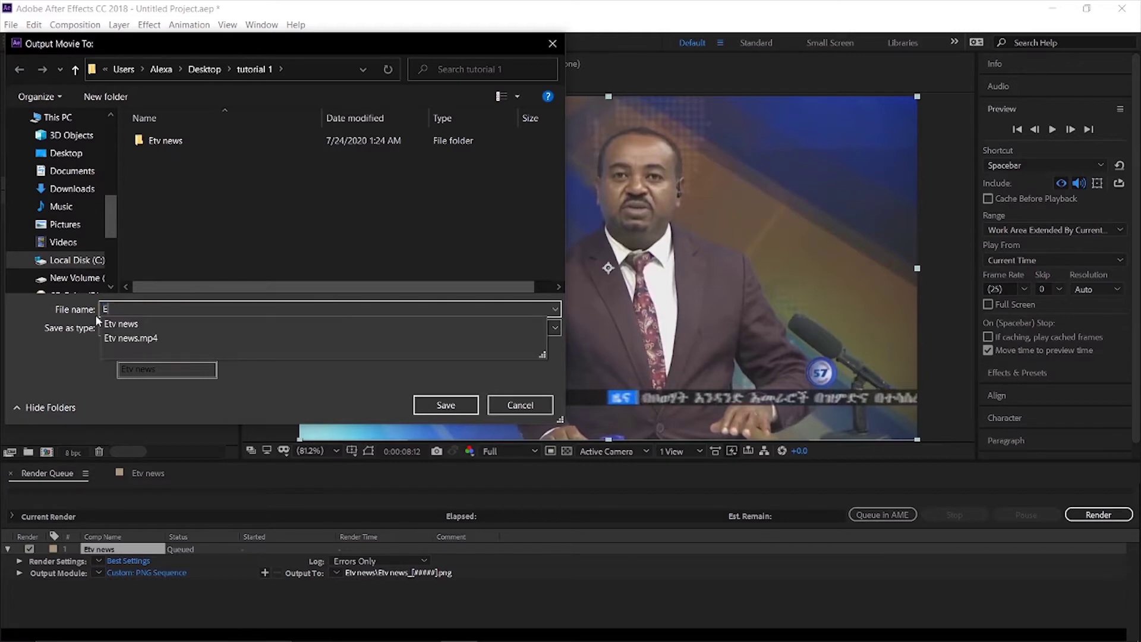
pyautogui.write('tv sequence')
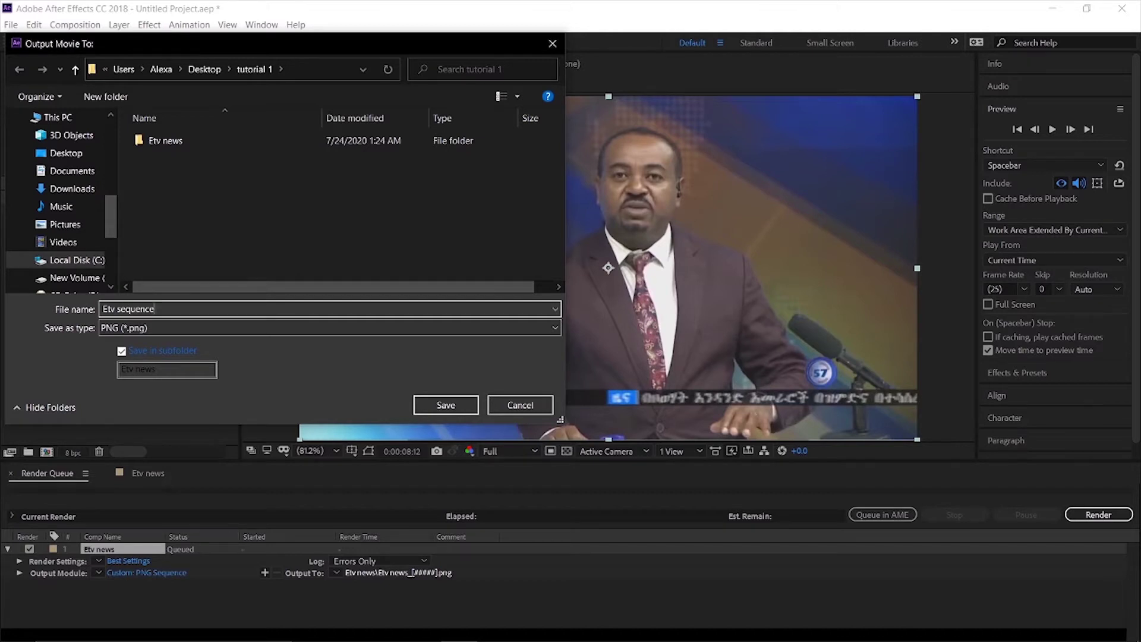
pyautogui.click(446, 406)
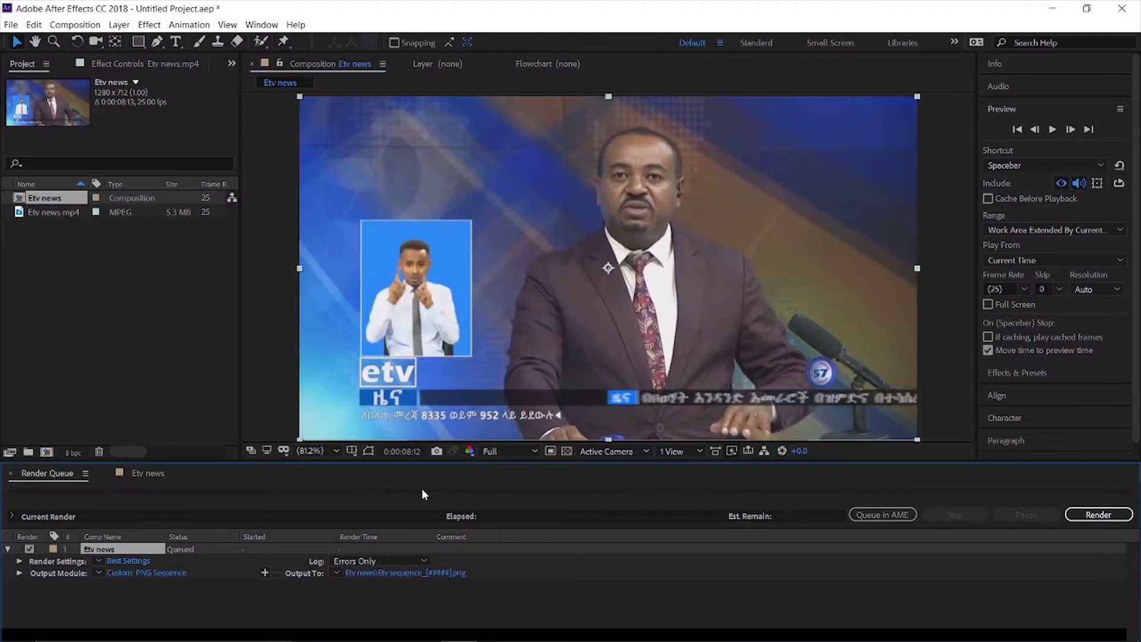
# Render the queue and browse the Etv news folder of rendered PNG frames.
pyautogui.click(1098, 515)
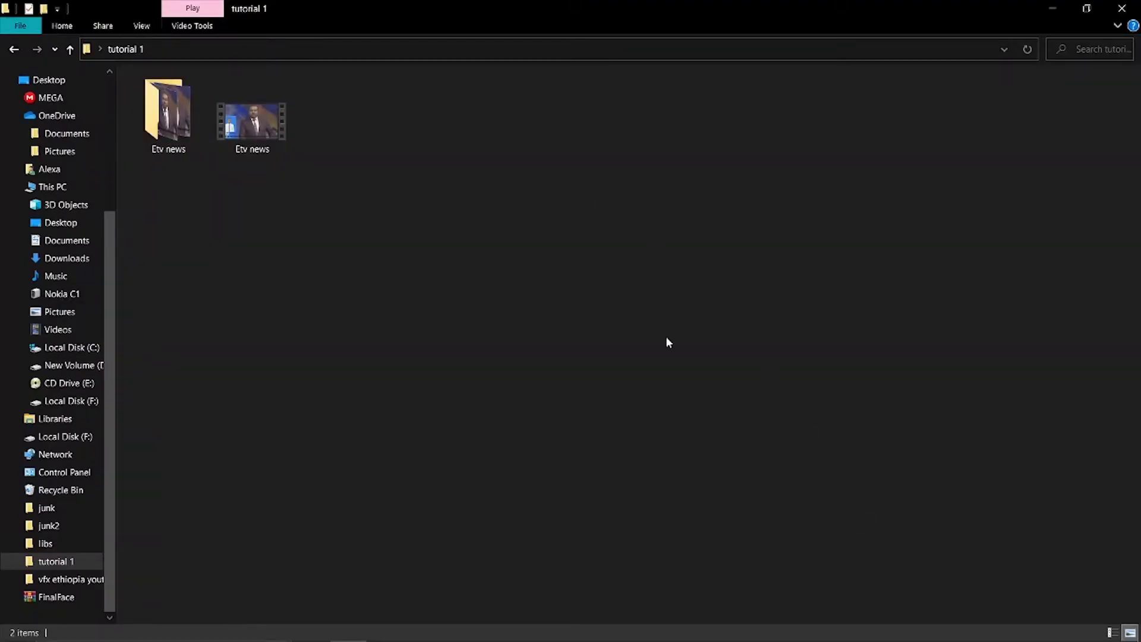
pyautogui.doubleClick(180, 108)
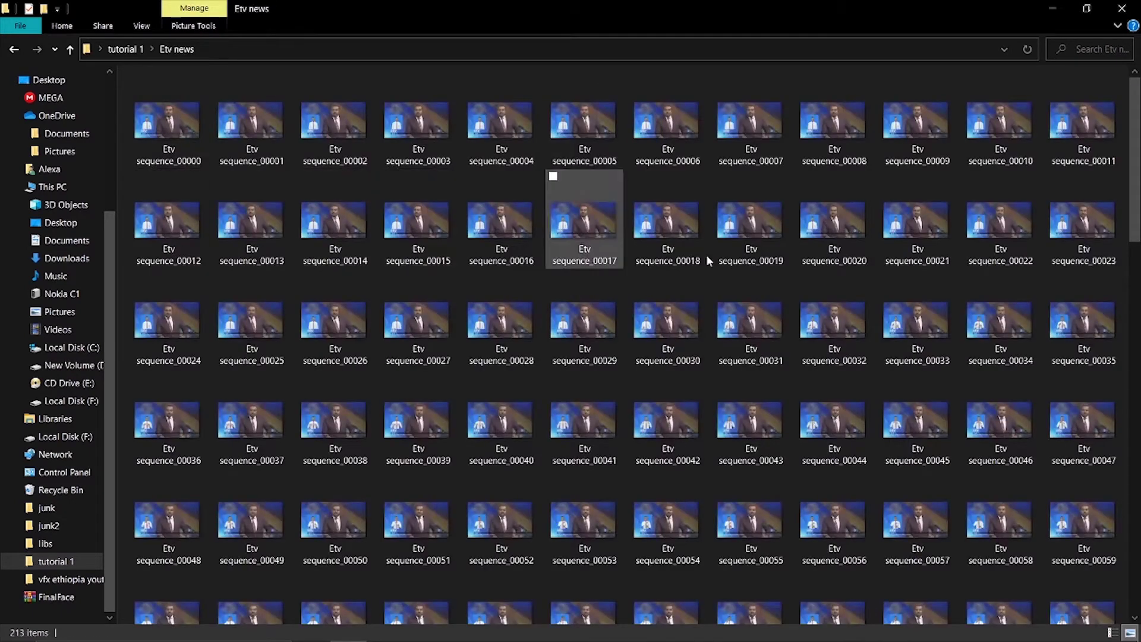
pyautogui.scroll(-1, 1133, 148)
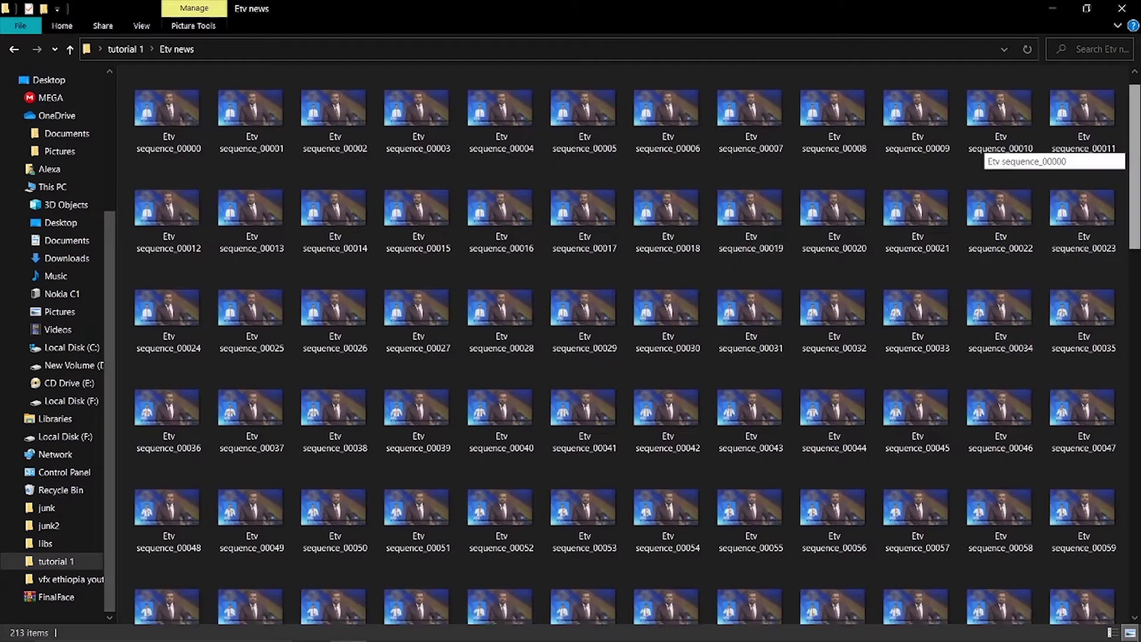
pyautogui.scroll(-10, 1132, 148)
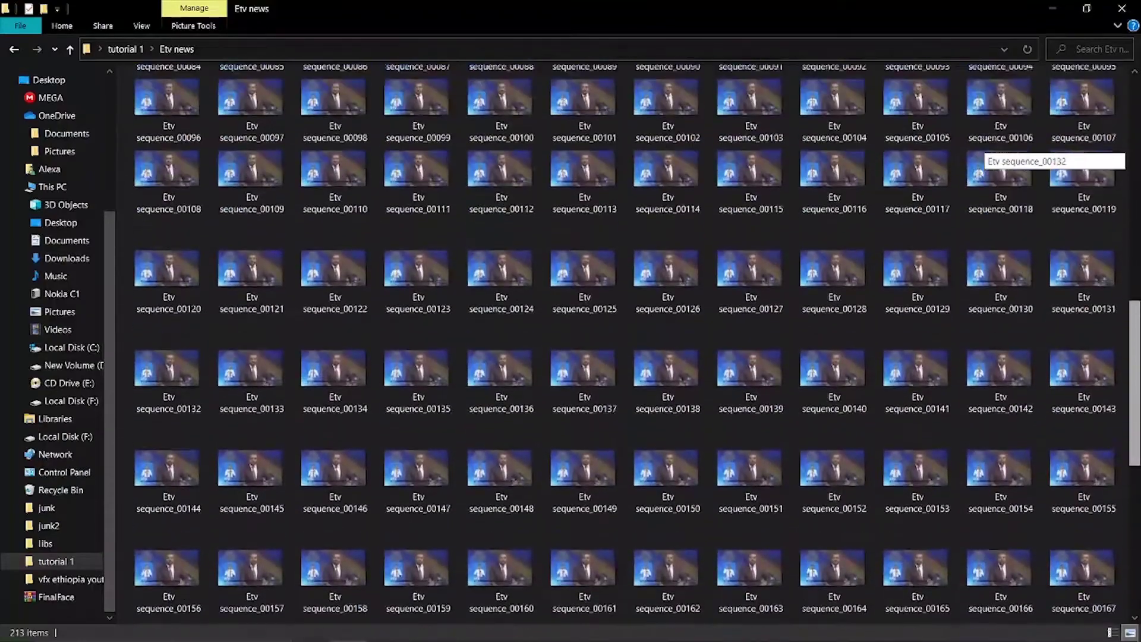
pyautogui.scroll(10, 1132, 149)
pyautogui.click(304, 130)
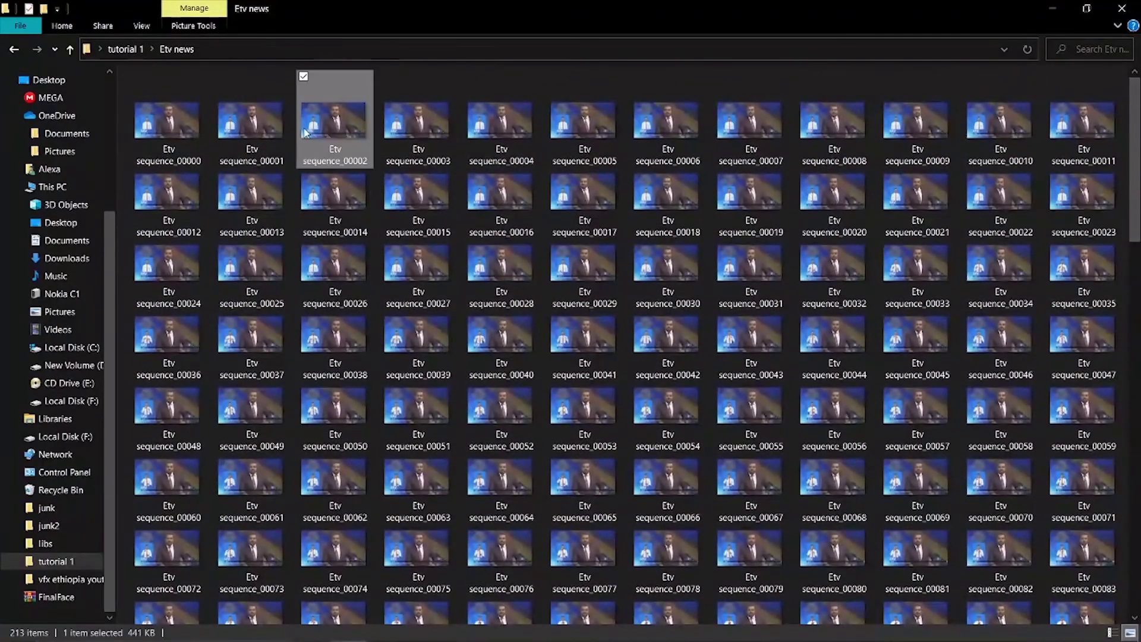
pyautogui.doubleClick(304, 132)
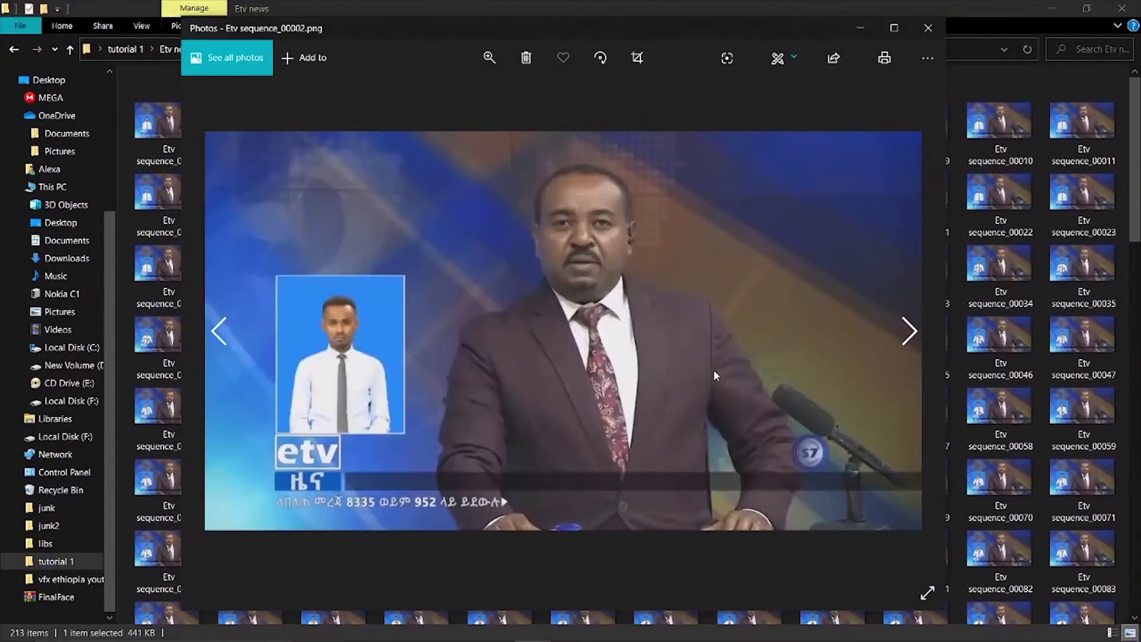
pyautogui.click(910, 331)
pyautogui.click(910, 332)
pyautogui.click(909, 332)
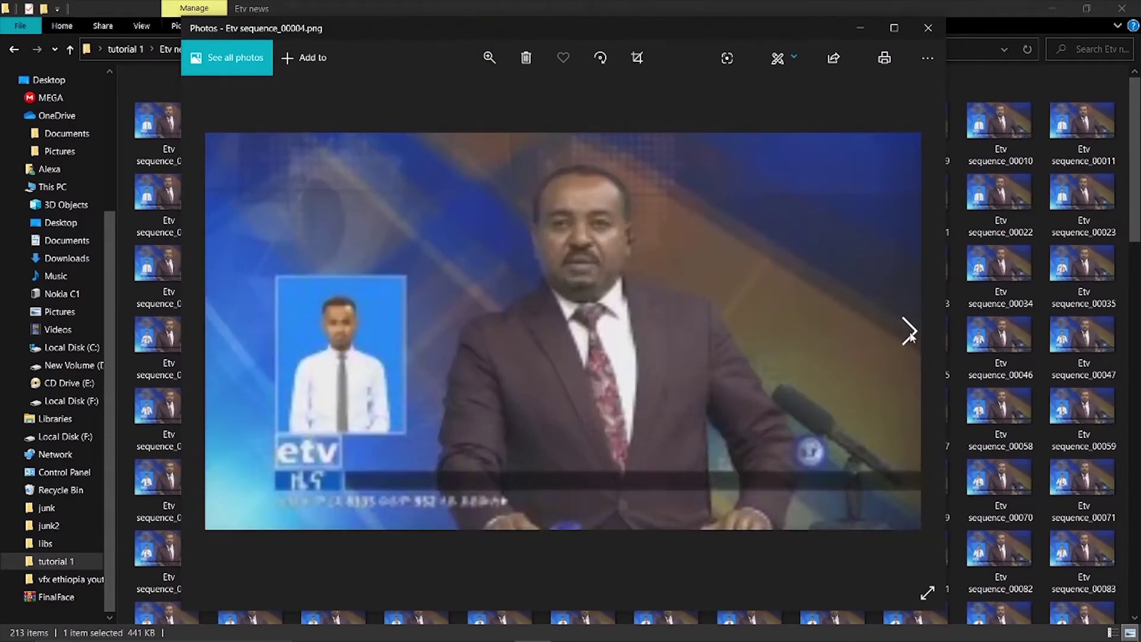
pyautogui.click(909, 332)
pyautogui.click(910, 332)
pyautogui.click(910, 331)
pyautogui.click(910, 331)
pyautogui.click(909, 332)
pyautogui.click(910, 332)
pyautogui.click(910, 331)
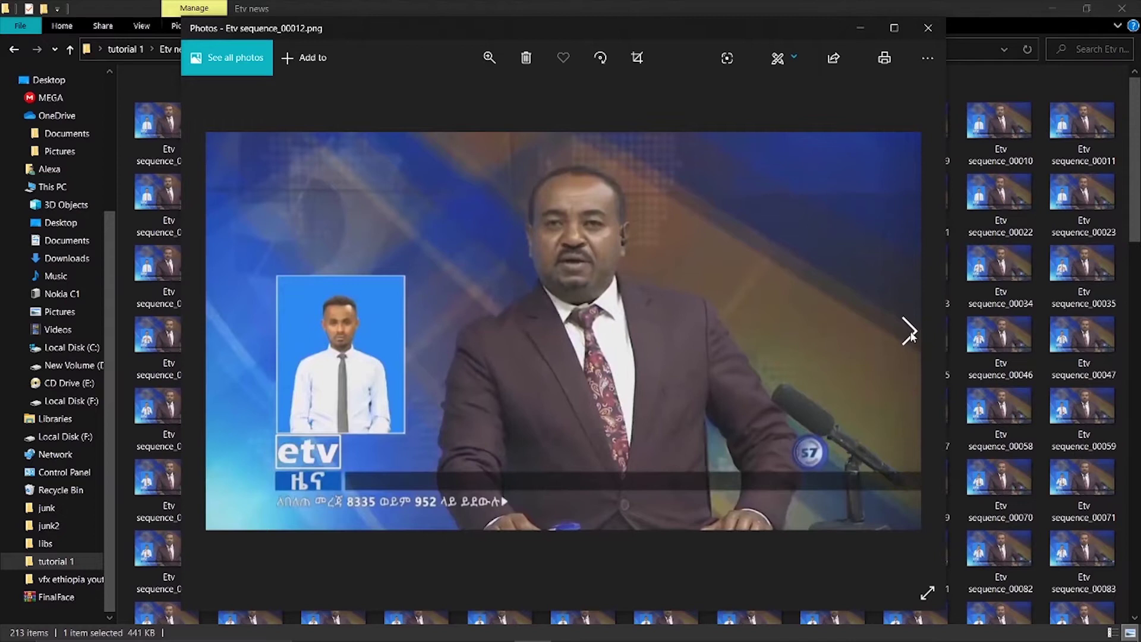
pyautogui.click(909, 332)
pyautogui.click(909, 332)
pyautogui.click(909, 332)
pyautogui.click(909, 332)
pyautogui.click(909, 332)
pyautogui.click(909, 332)
pyautogui.click(910, 332)
pyautogui.click(910, 331)
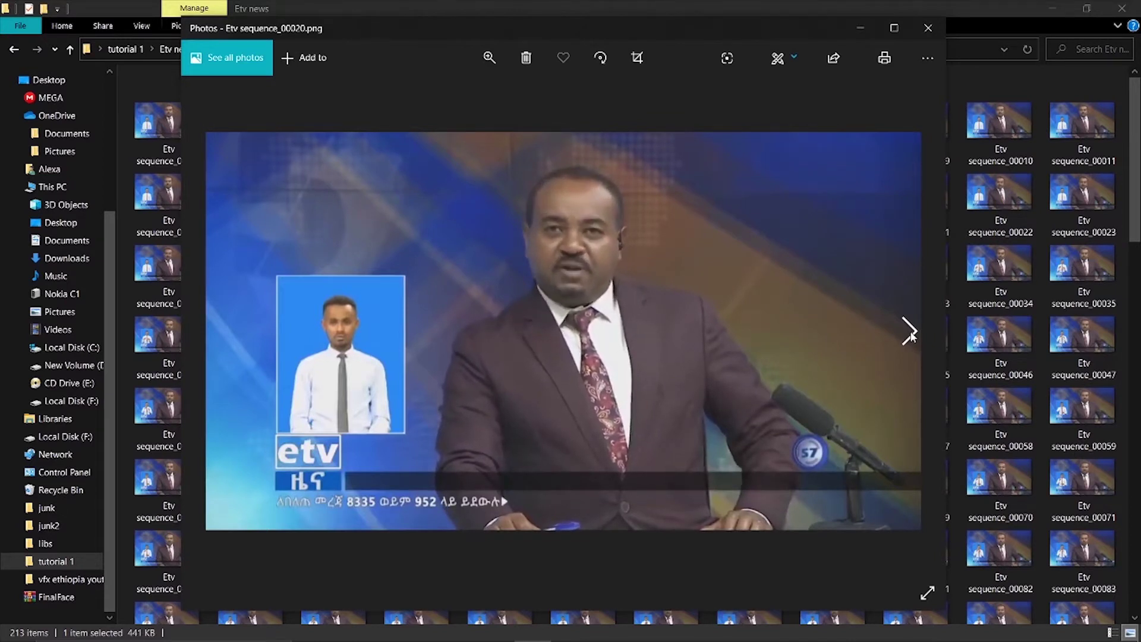
pyautogui.click(909, 331)
pyautogui.click(909, 332)
pyautogui.click(909, 332)
pyautogui.click(909, 332)
pyautogui.click(909, 332)
pyautogui.click(909, 331)
pyautogui.click(909, 332)
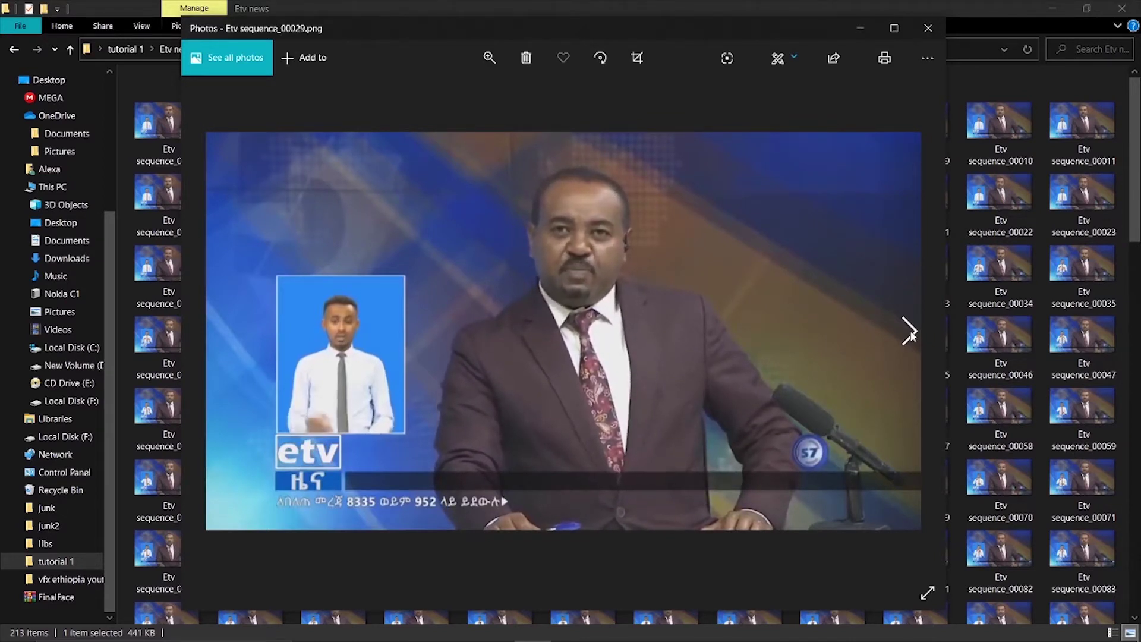
pyautogui.click(910, 332)
pyautogui.click(909, 331)
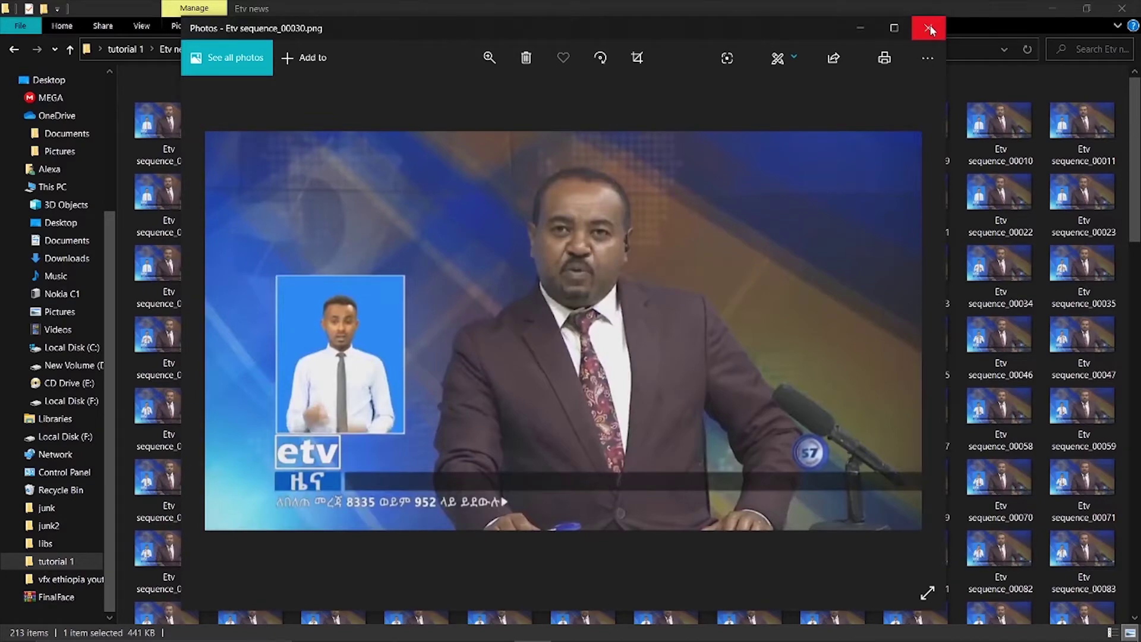
# Find and preview frame Etv sequence_00090 in the Etv news folder.
pyautogui.click(929, 26)
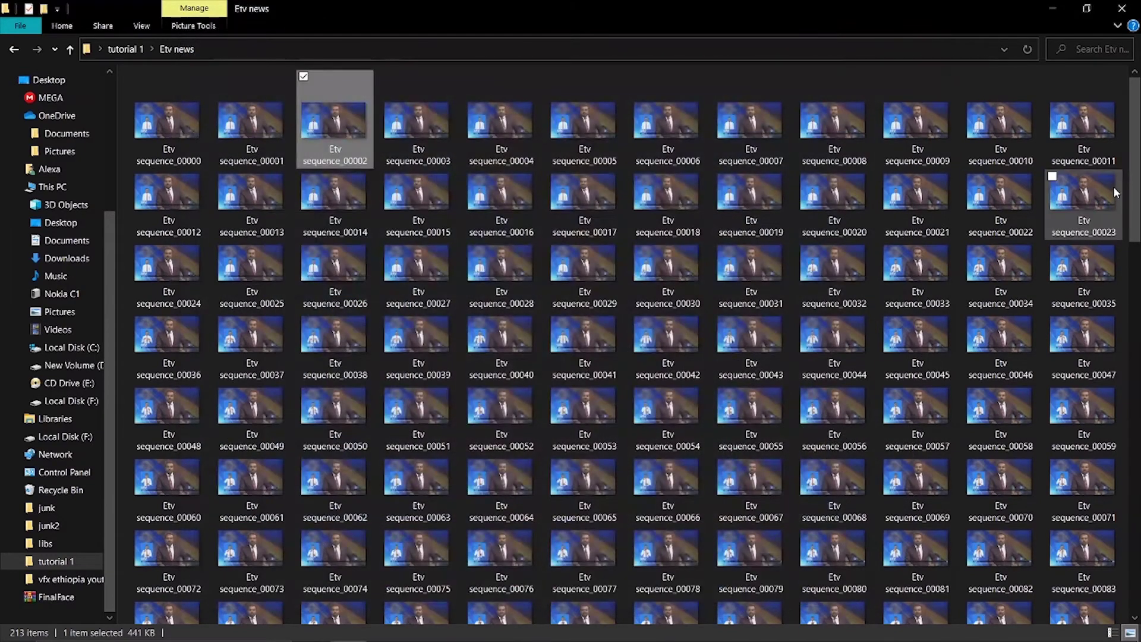
pyautogui.scroll(-3, 1129, 178)
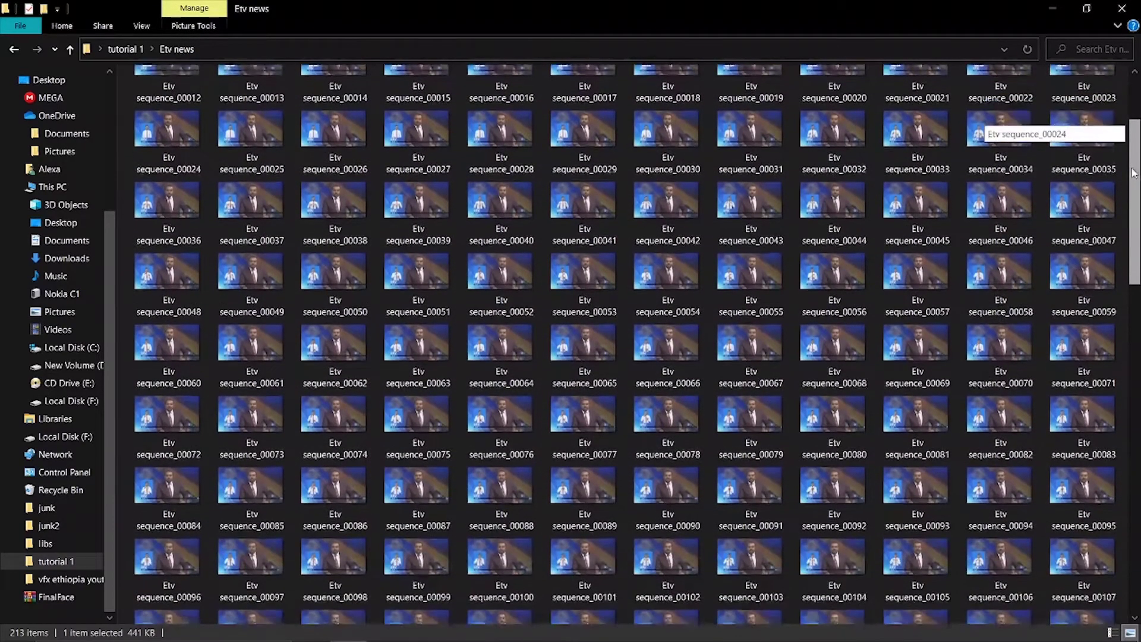
pyautogui.scroll(-3, 1129, 191)
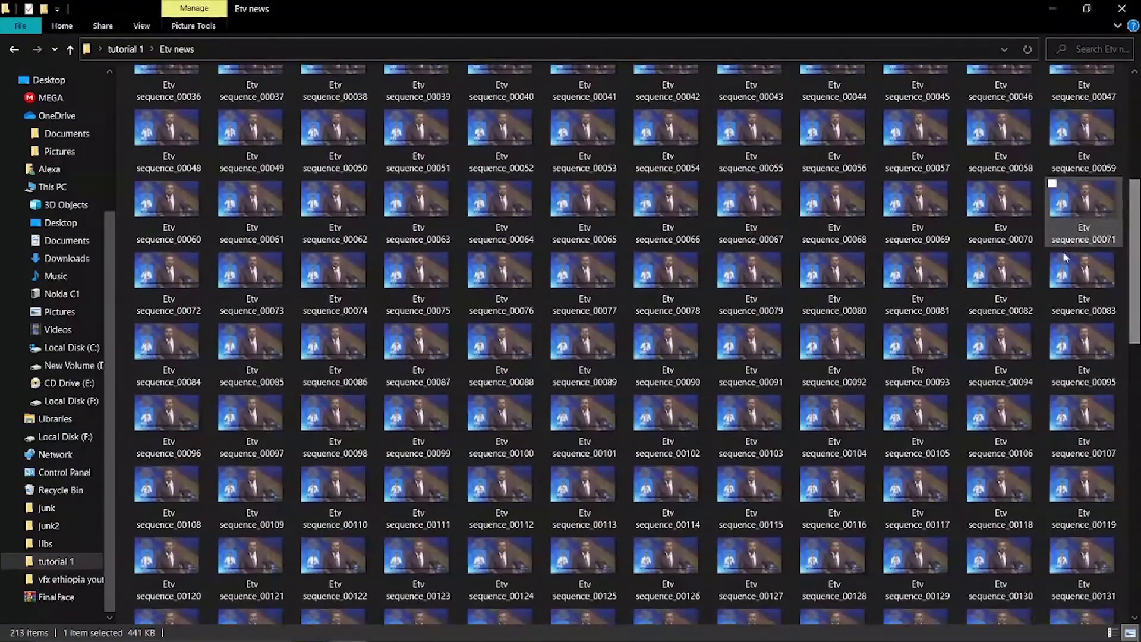
pyautogui.click(686, 350)
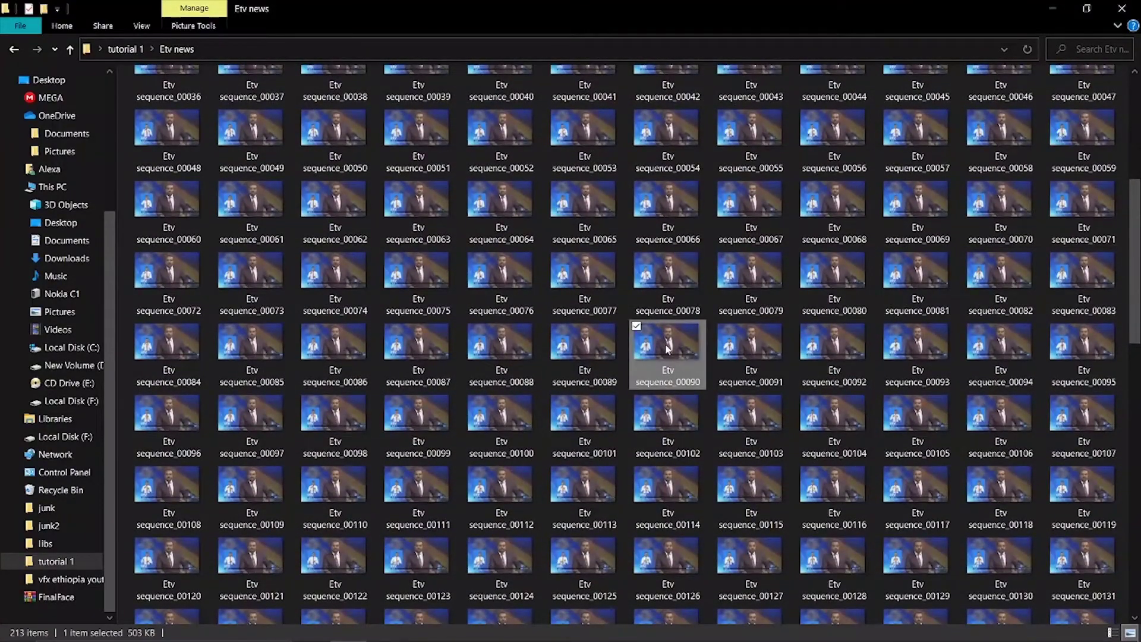
pyautogui.doubleClick(667, 349)
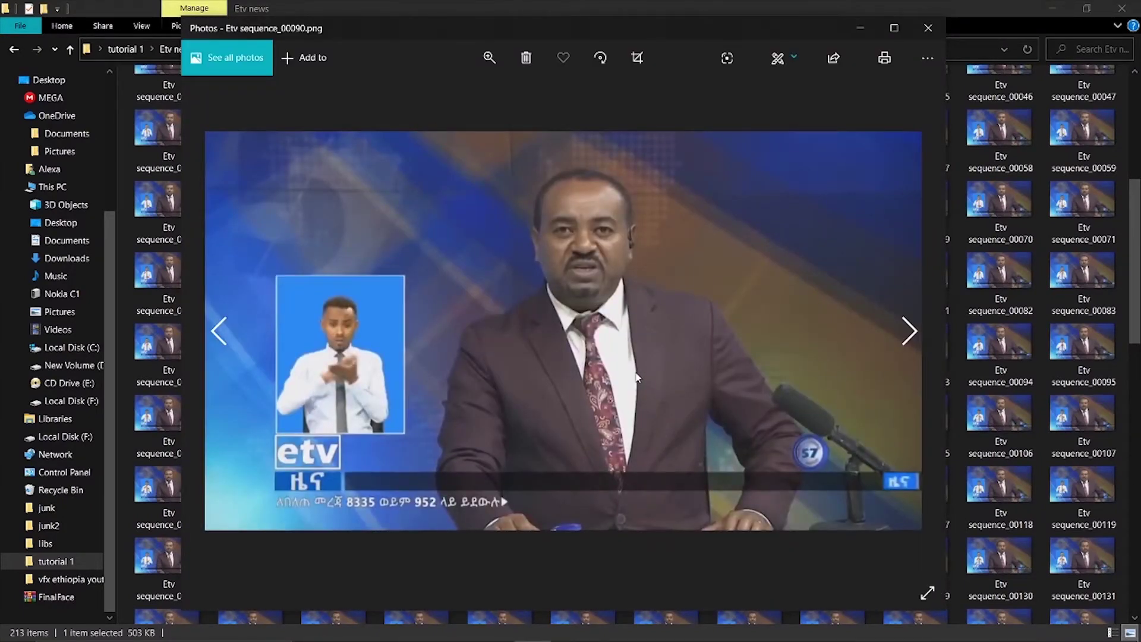
pyautogui.click(929, 28)
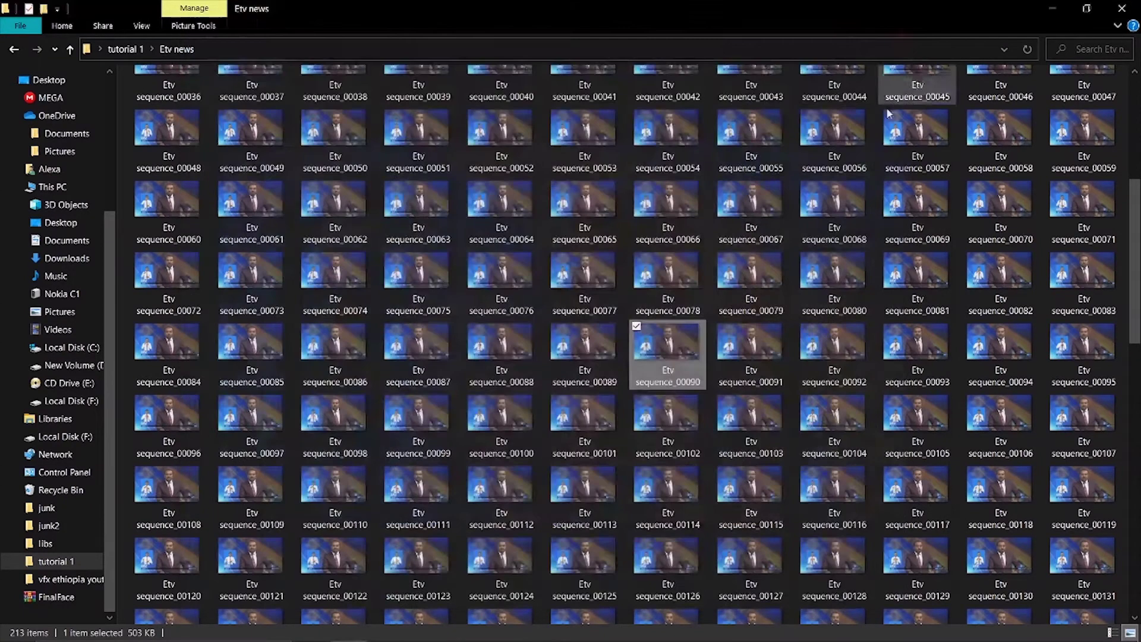
# Copy Etv sequence_00090 and paste it into the tutorial 1 folder.
pyautogui.rightClick(655, 343)
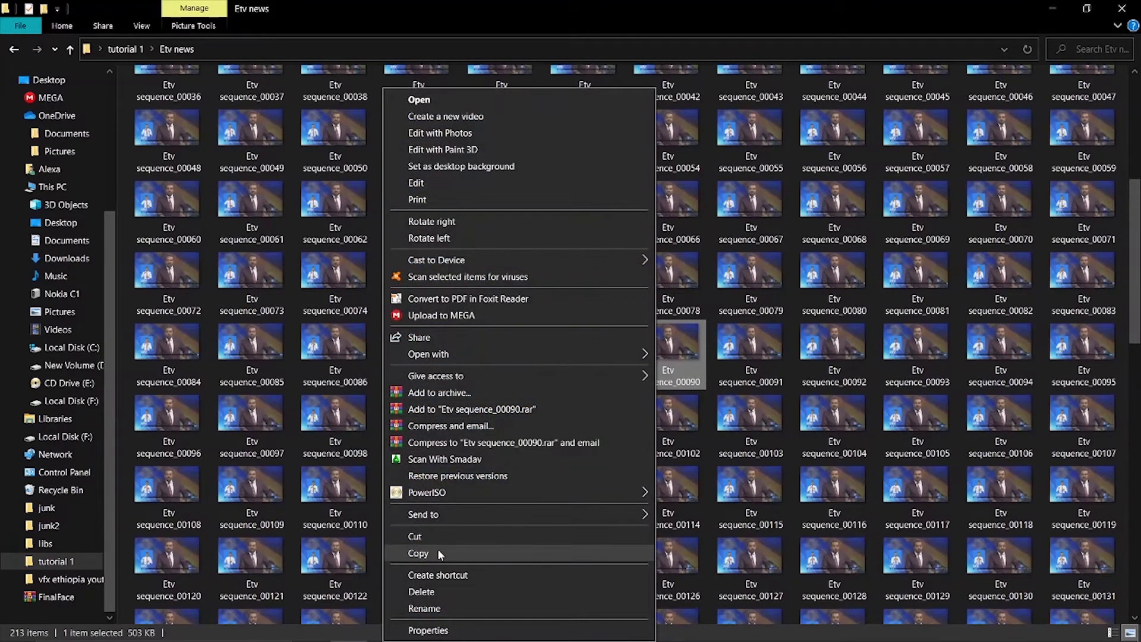
pyautogui.click(421, 554)
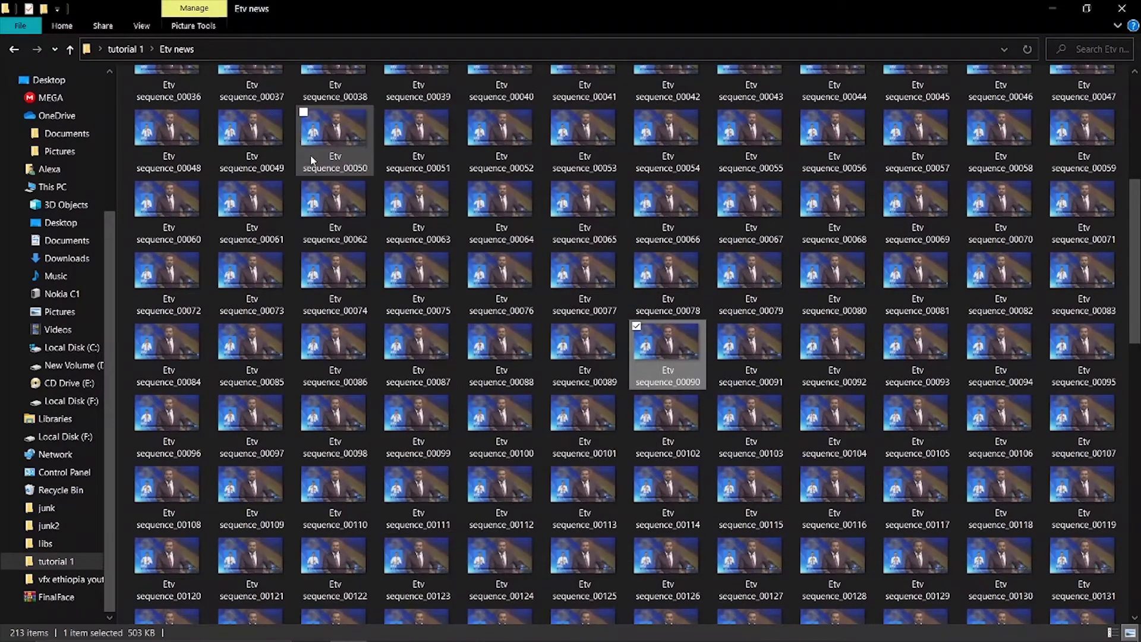
pyautogui.click(124, 50)
pyautogui.click(369, 111)
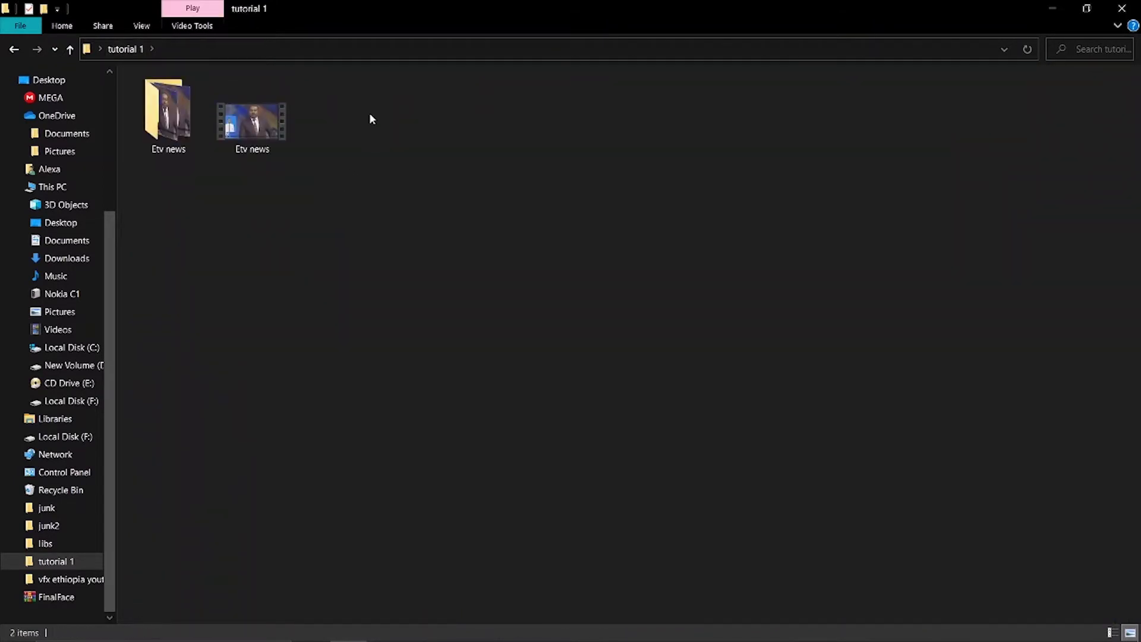
pyautogui.rightClick(370, 112)
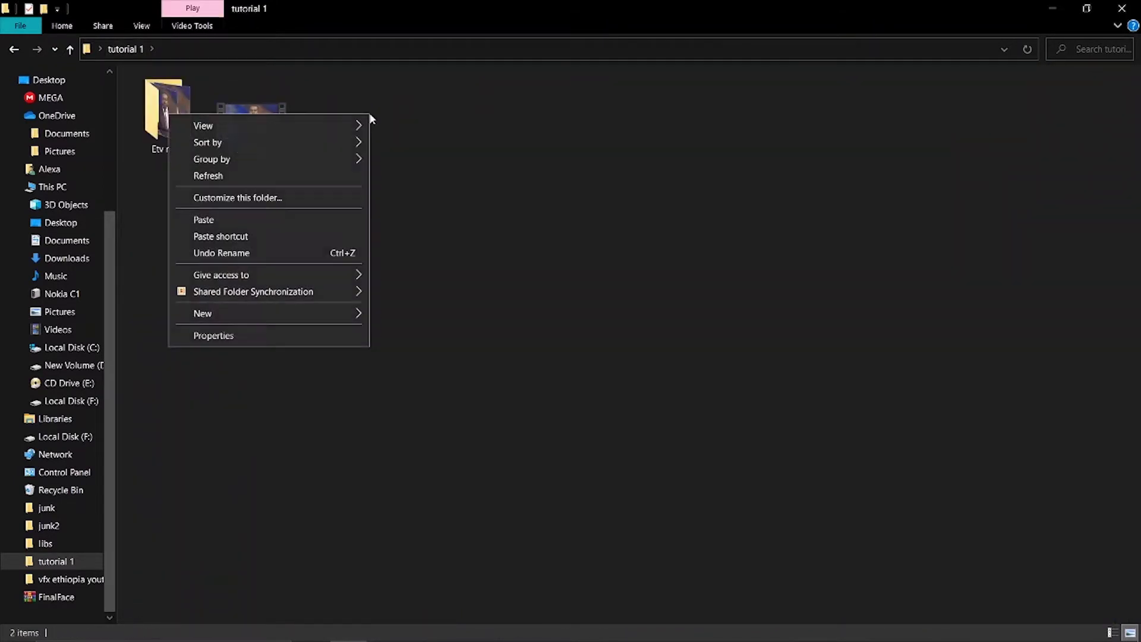
pyautogui.click(279, 220)
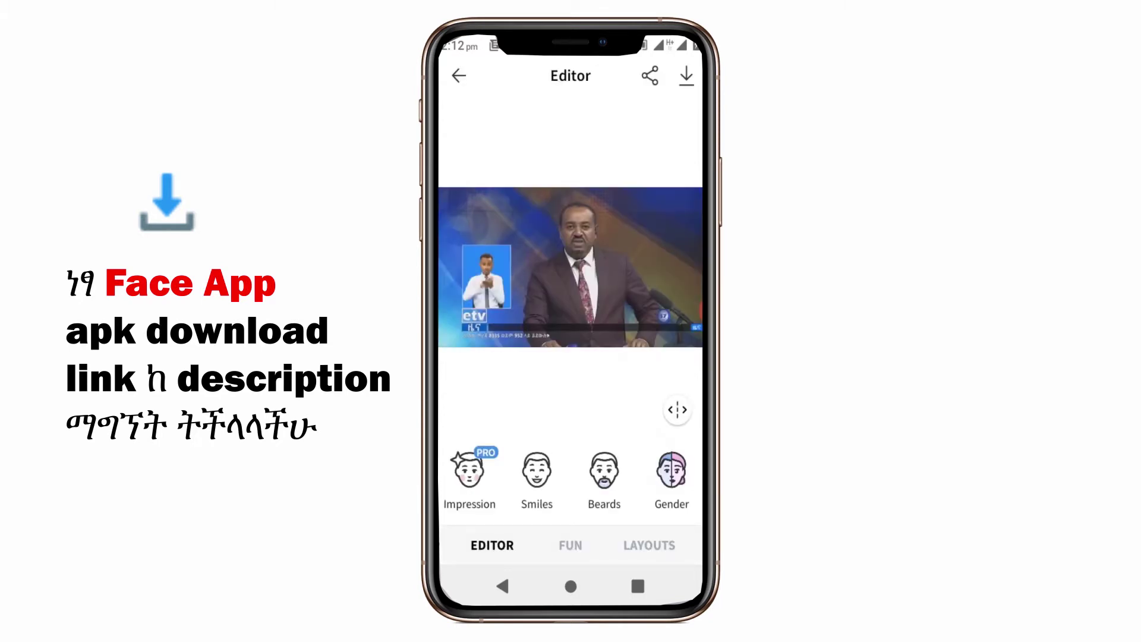
# Compare the Old and Cool Old age filters, apply Cool Old, and save the photo.
pyautogui.hscroll(3, 570, 475)
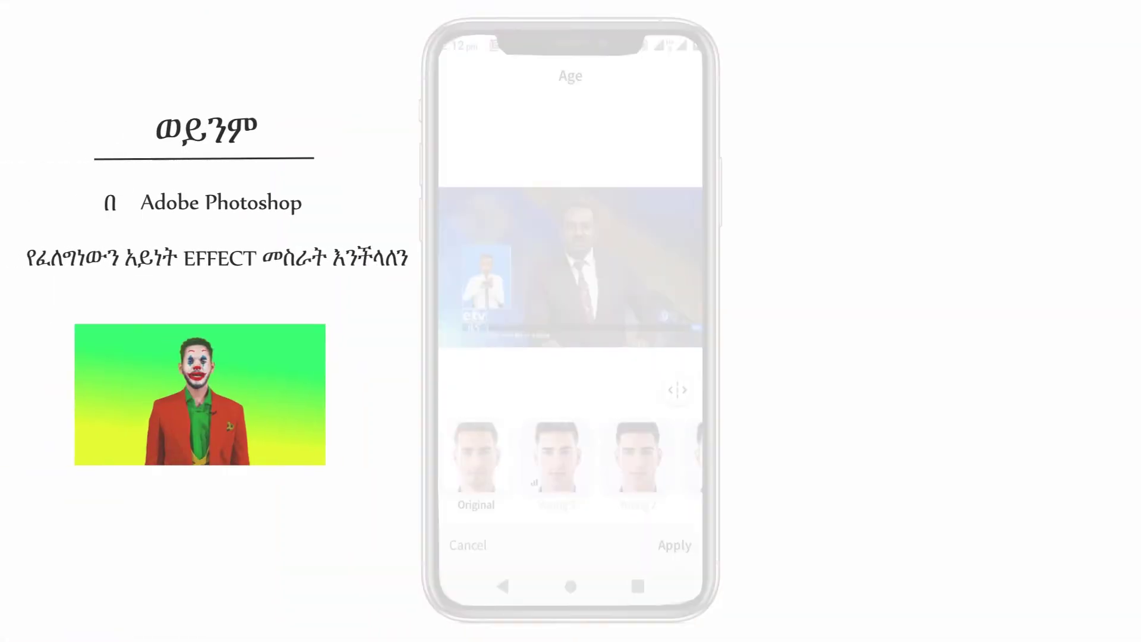
pyautogui.hscroll(2, 570, 458)
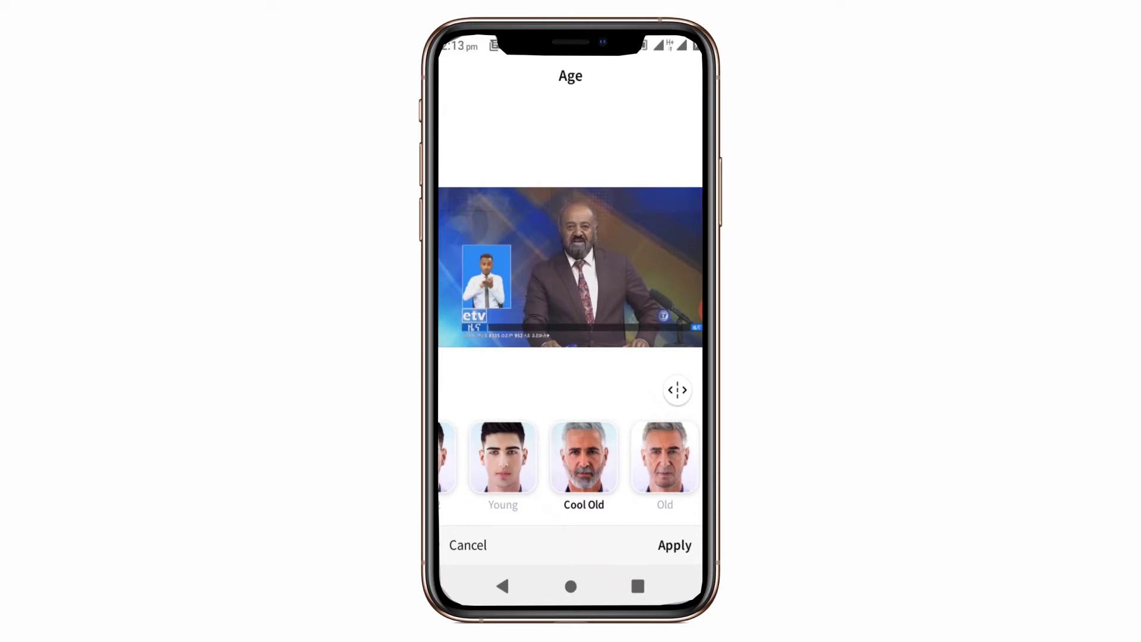
pyautogui.click(664, 458)
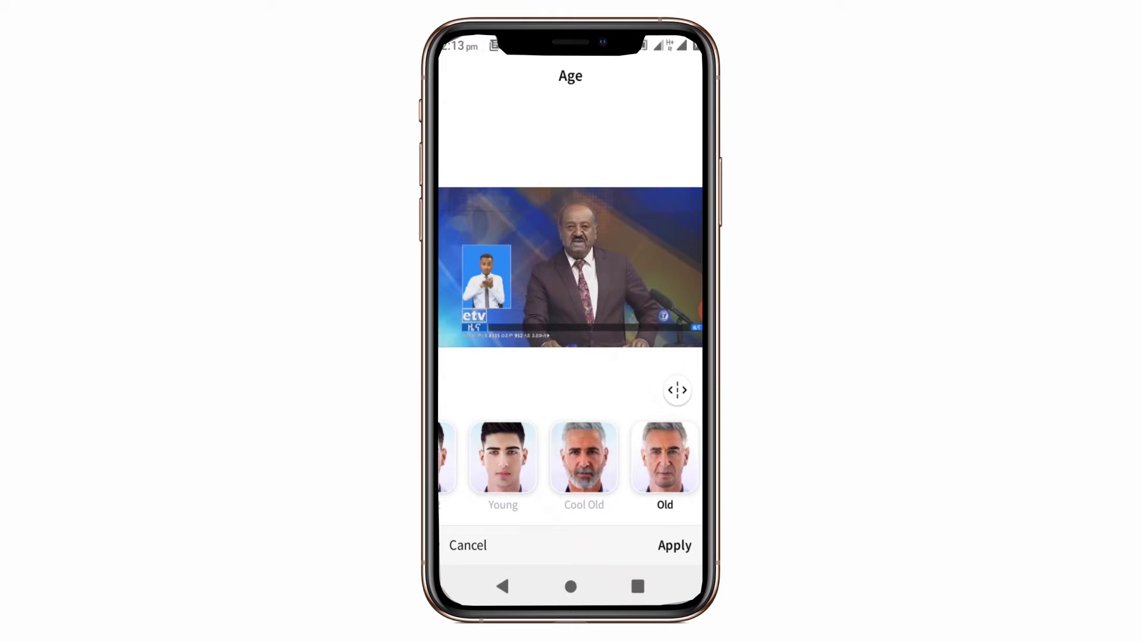
pyautogui.click(584, 457)
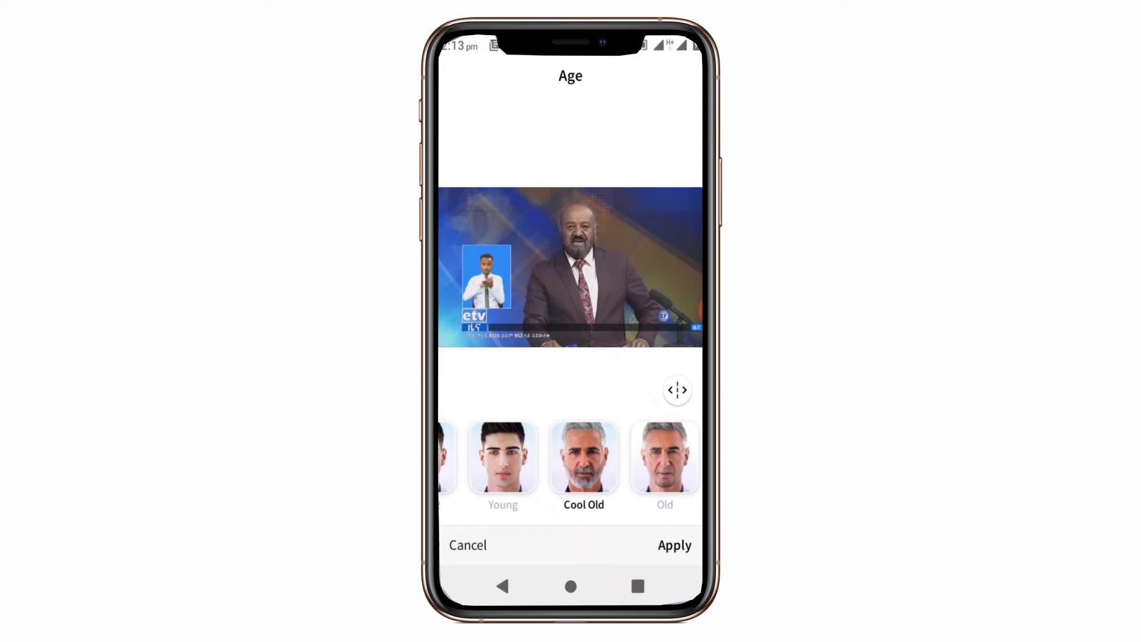
pyautogui.click(675, 545)
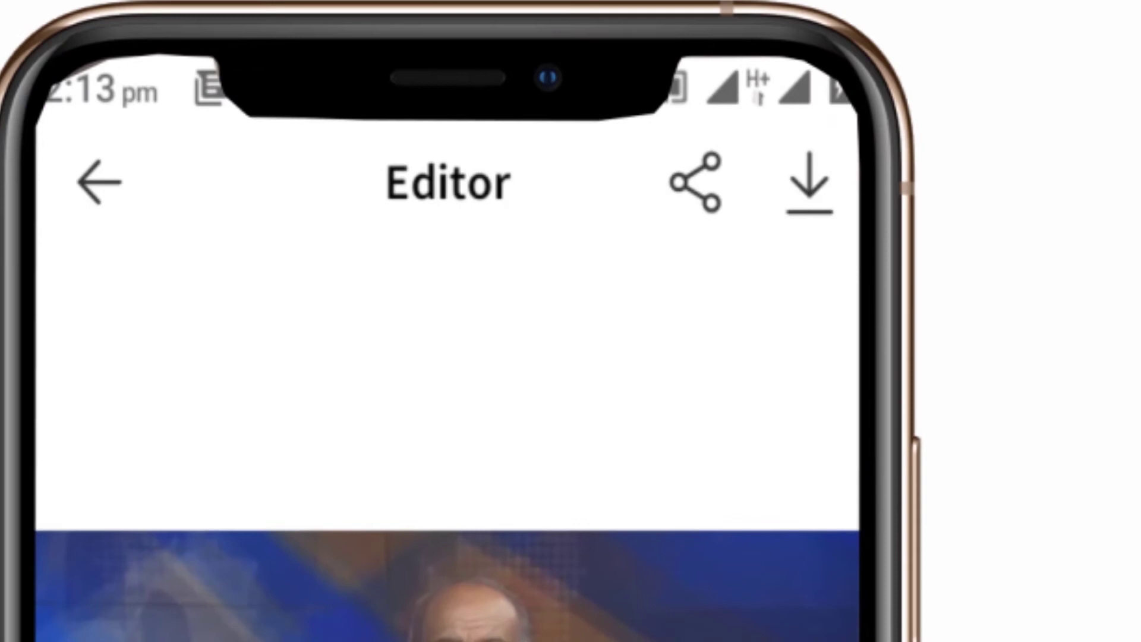
pyautogui.click(810, 182)
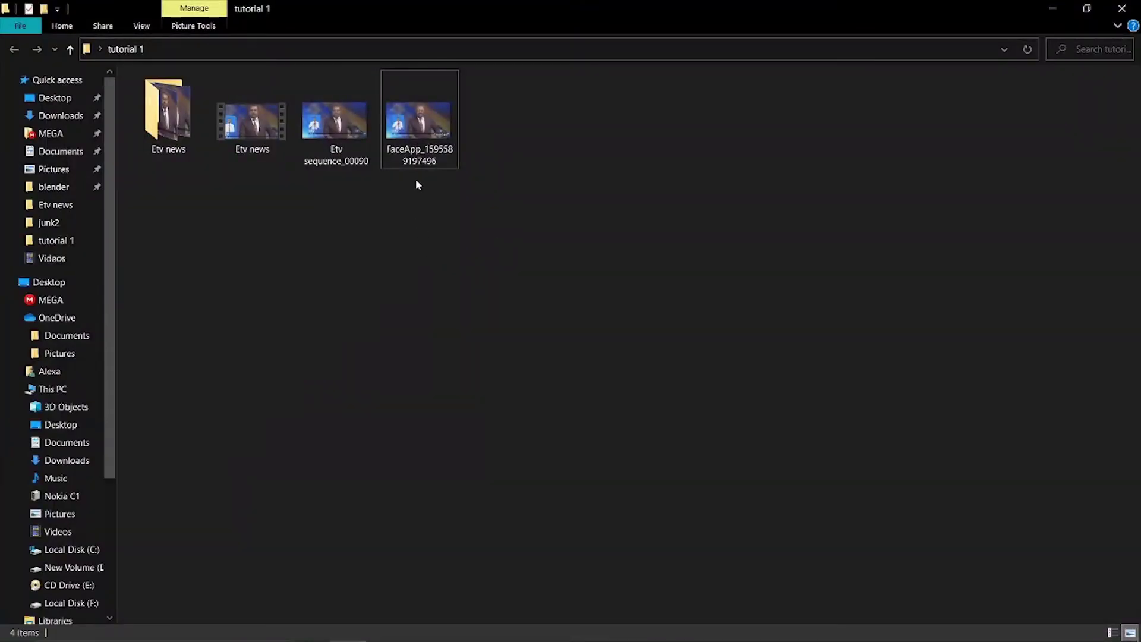
# Copy the original frame's file name, Etv sequence_00090.
pyautogui.click(419, 122)
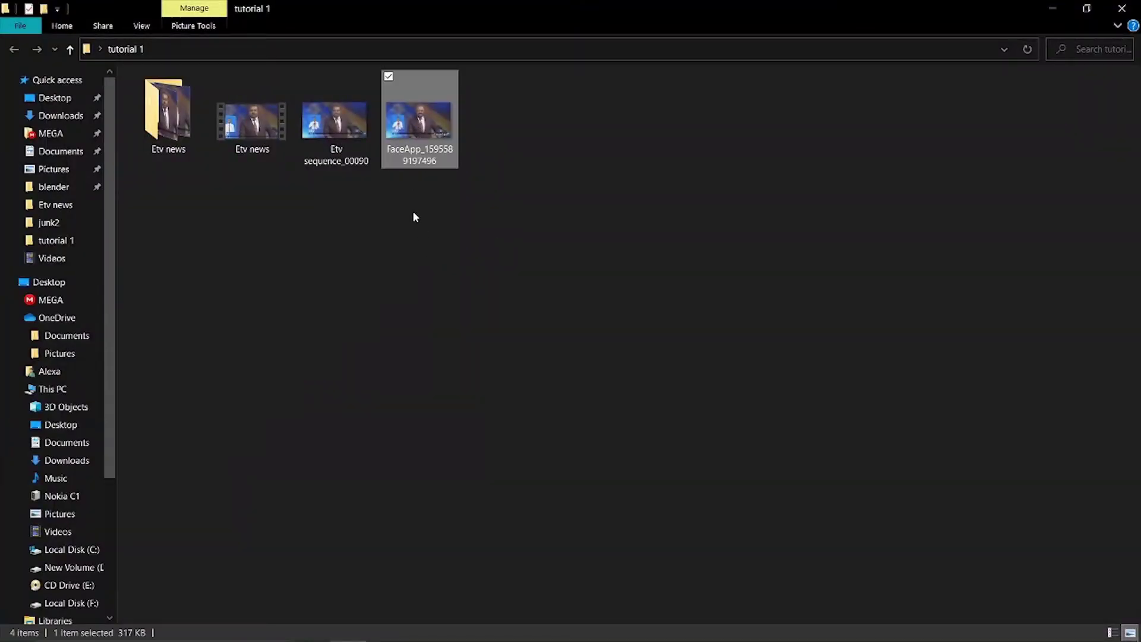
pyautogui.rightClick(342, 129)
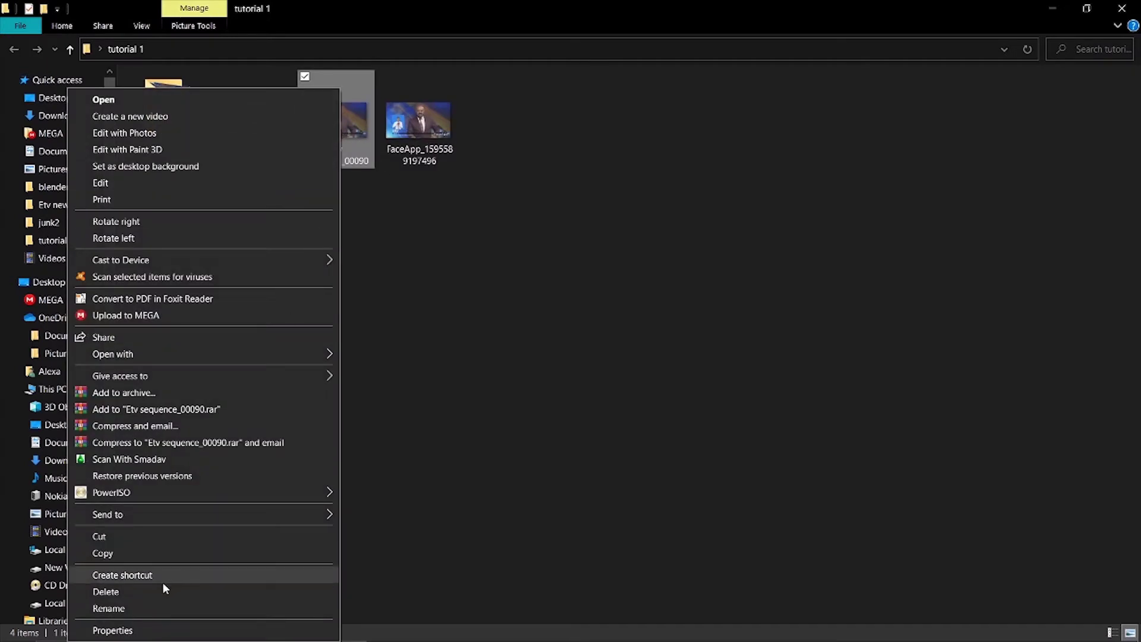
pyautogui.click(137, 607)
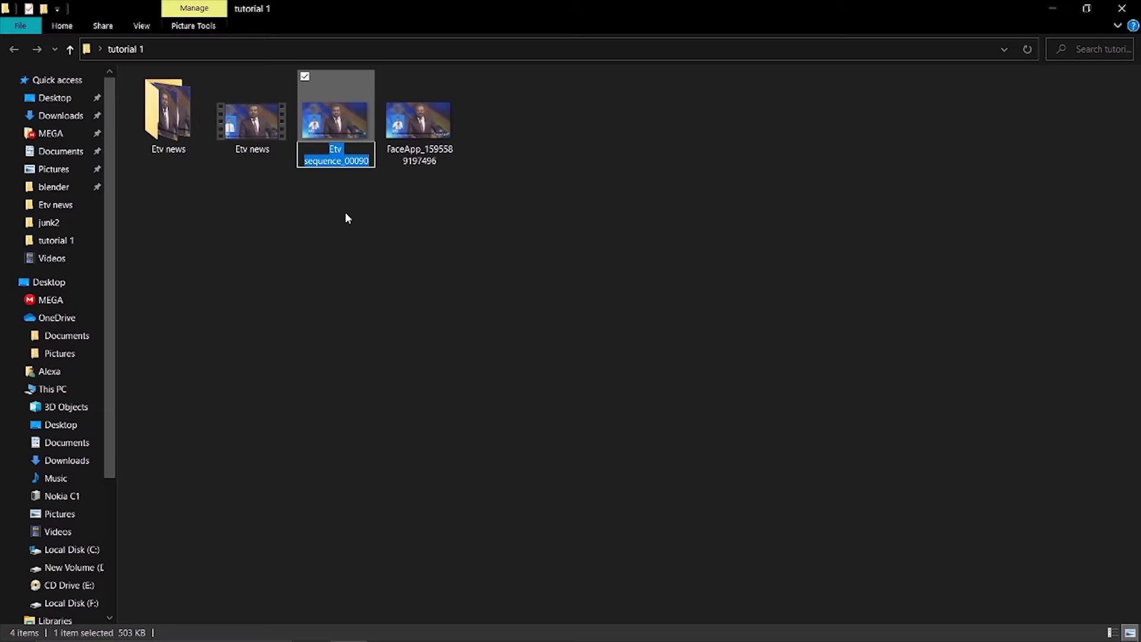
pyautogui.hotkey('ctrl', 'c')
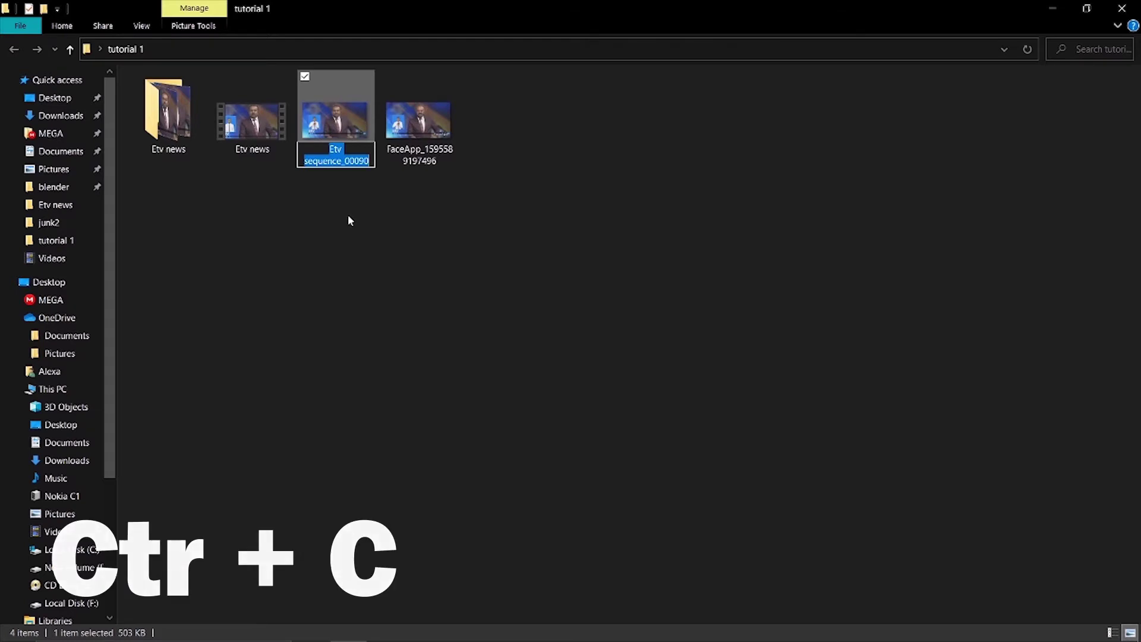
# Rename the FaceApp aged image to the copied name Etv sequence_00090.
pyautogui.click(408, 143)
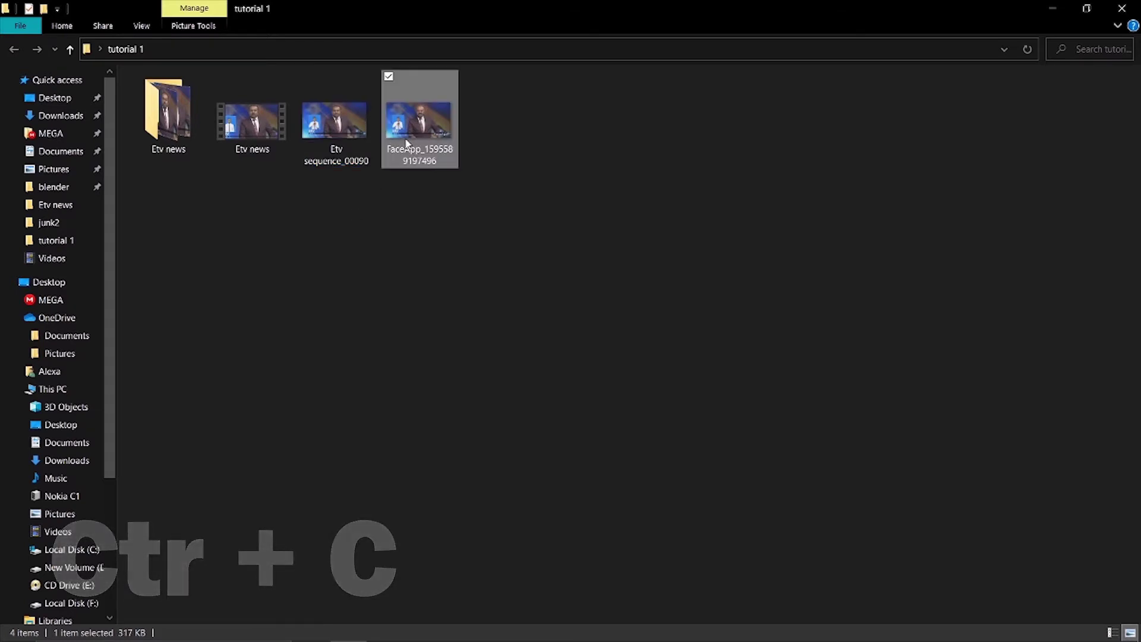
pyautogui.rightClick(407, 143)
pyautogui.click(153, 609)
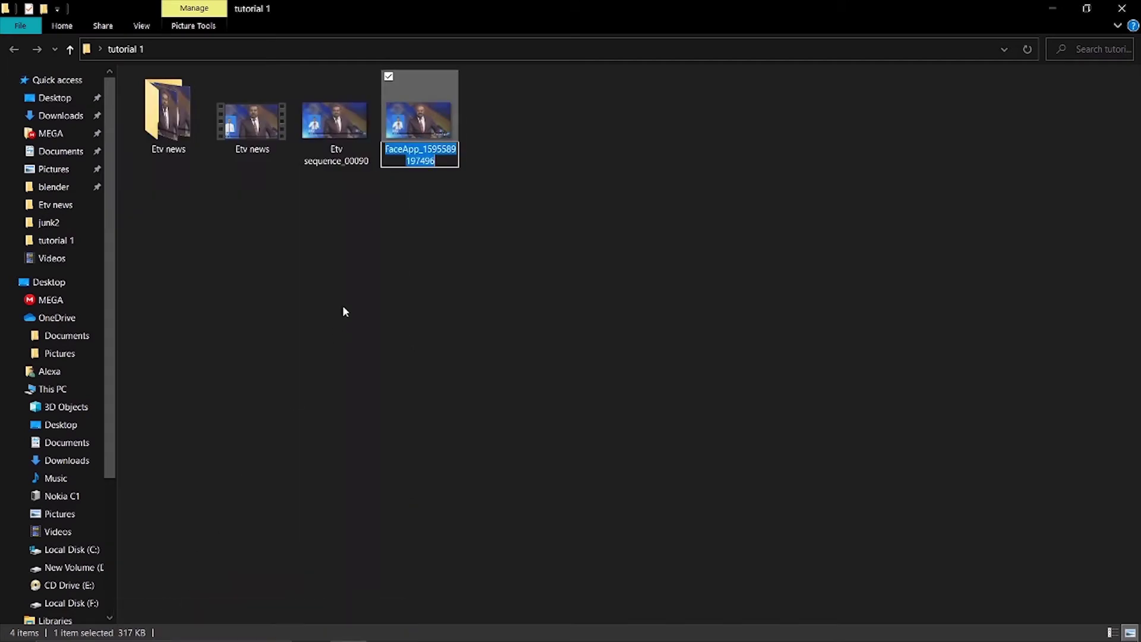
pyautogui.hotkey('ctrl', 'v')
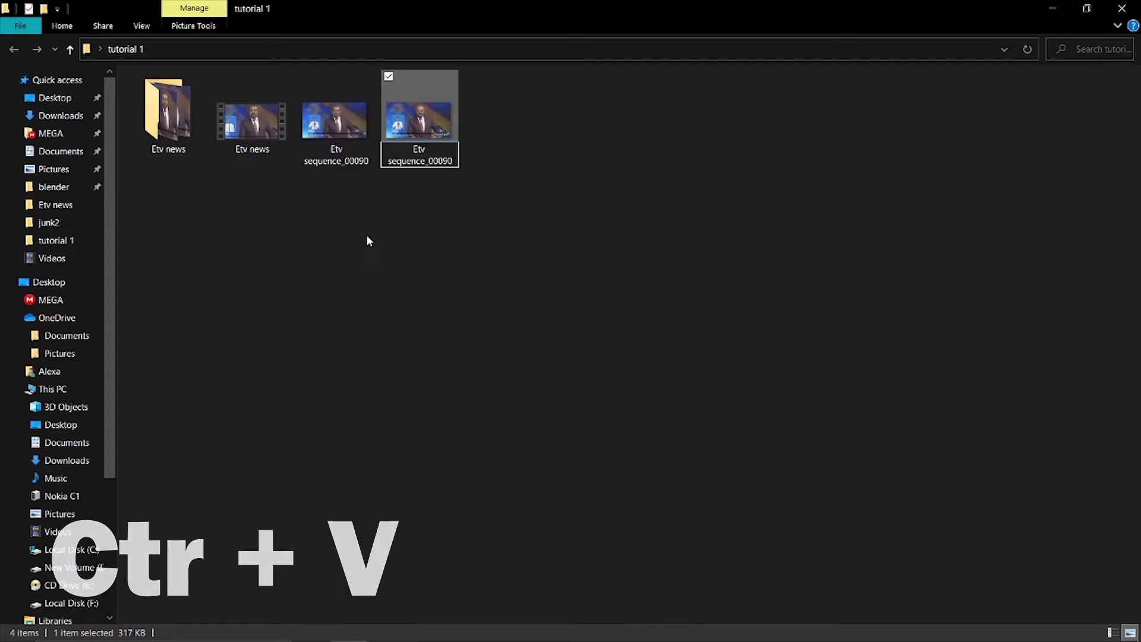
pyautogui.click(432, 214)
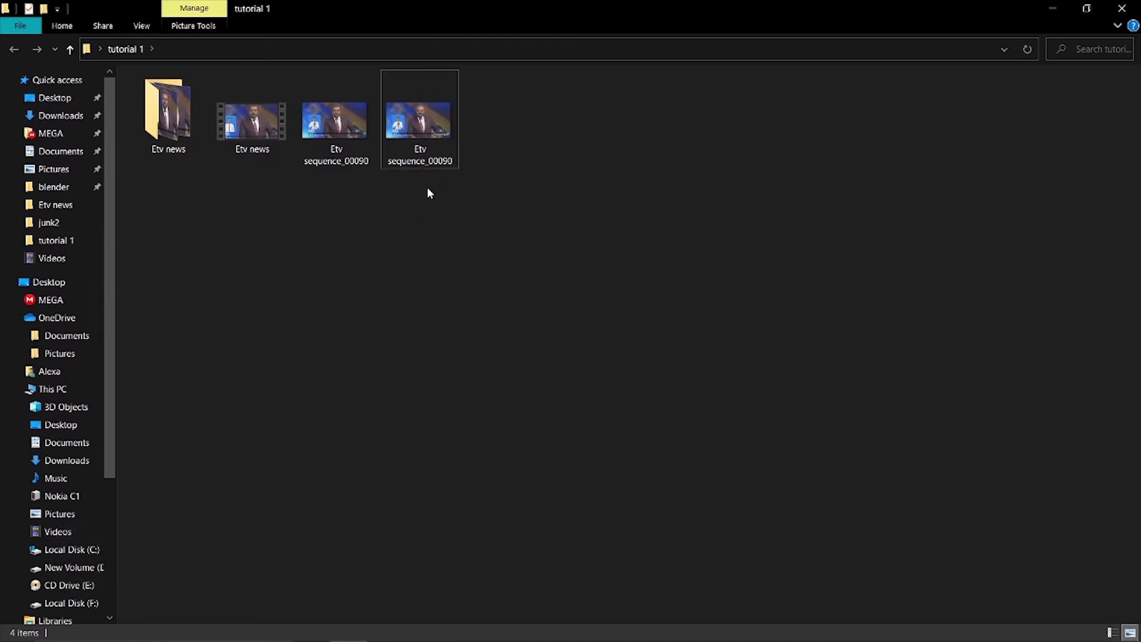
# Create a folder named key and move the aged Etv sequence_00090 into it.
pyautogui.click(433, 155)
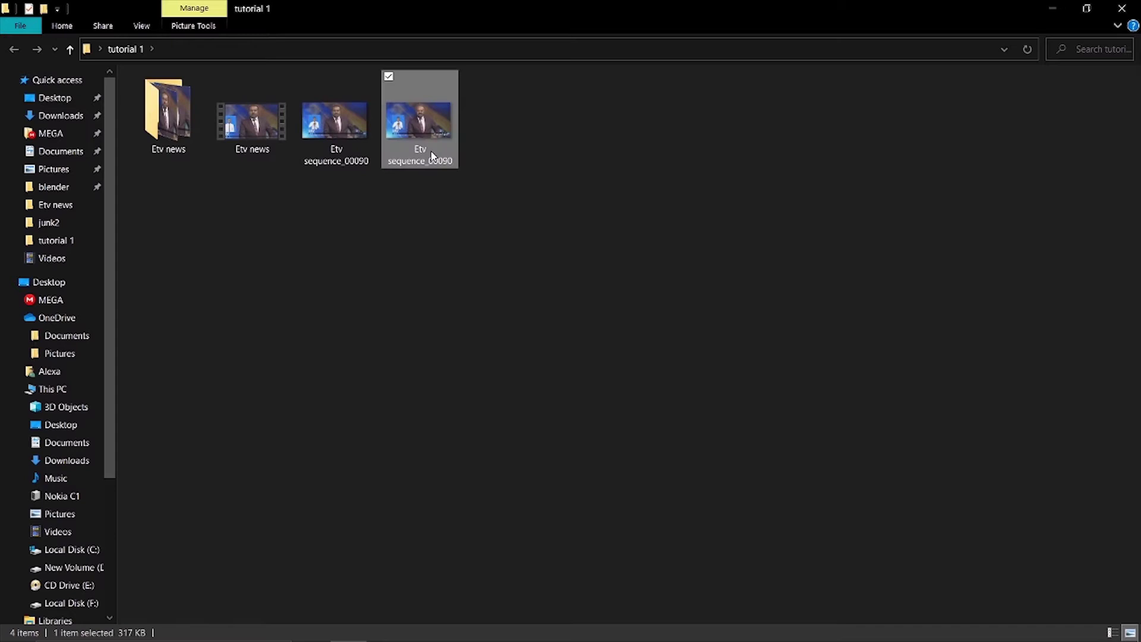
pyautogui.rightClick(547, 131)
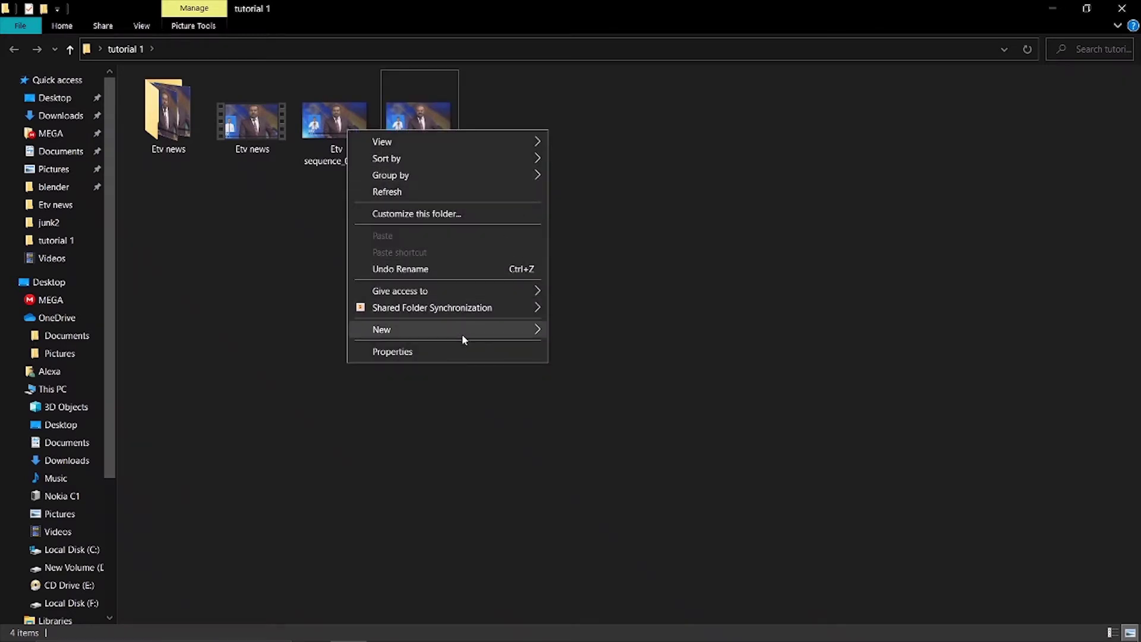
pyautogui.moveTo(515, 339)
pyautogui.click(592, 336)
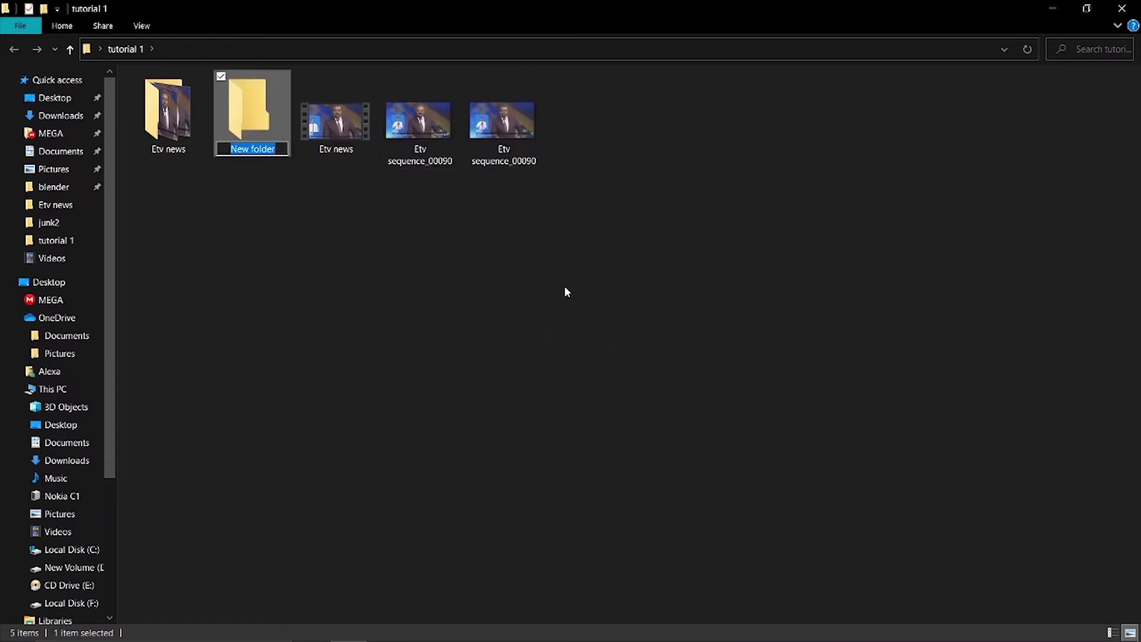
pyautogui.write('key')
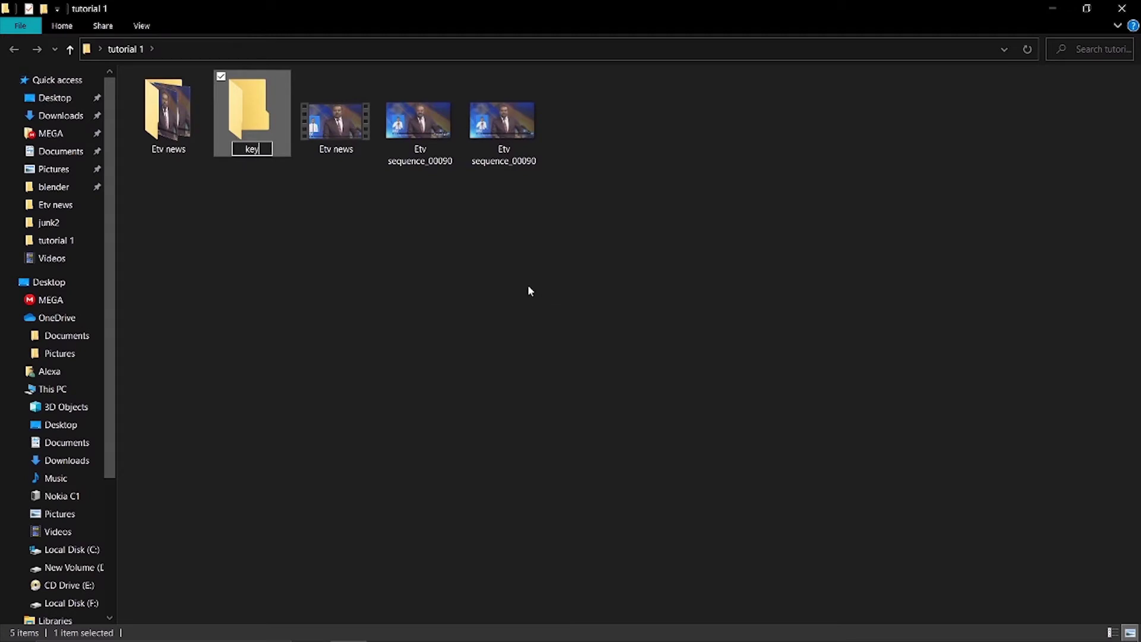
pyautogui.click(361, 235)
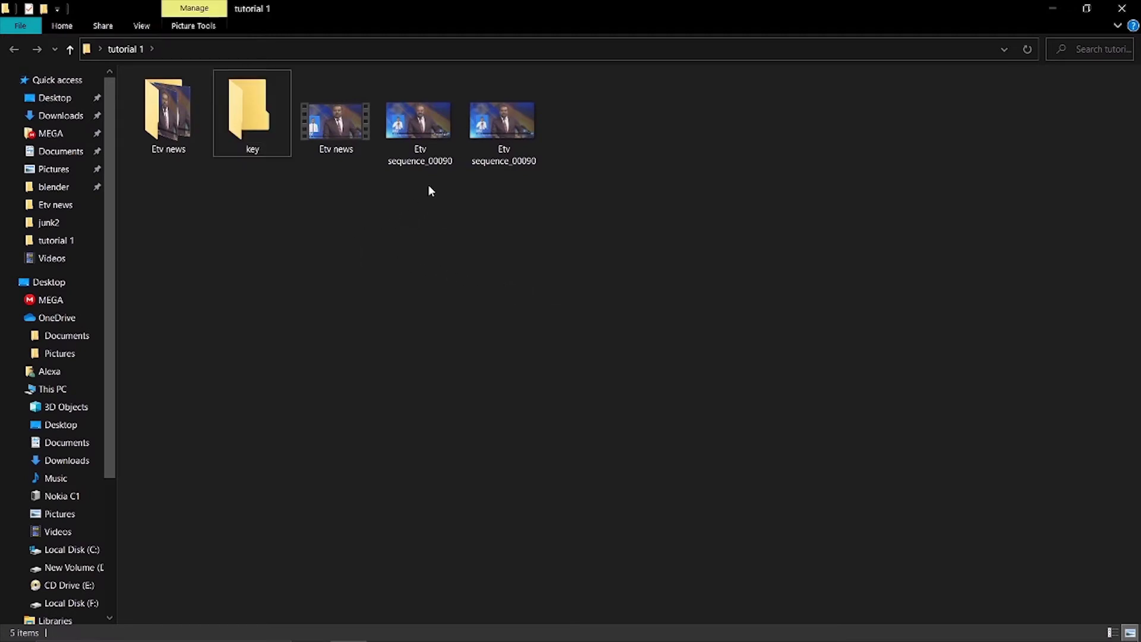
pyautogui.click(441, 119)
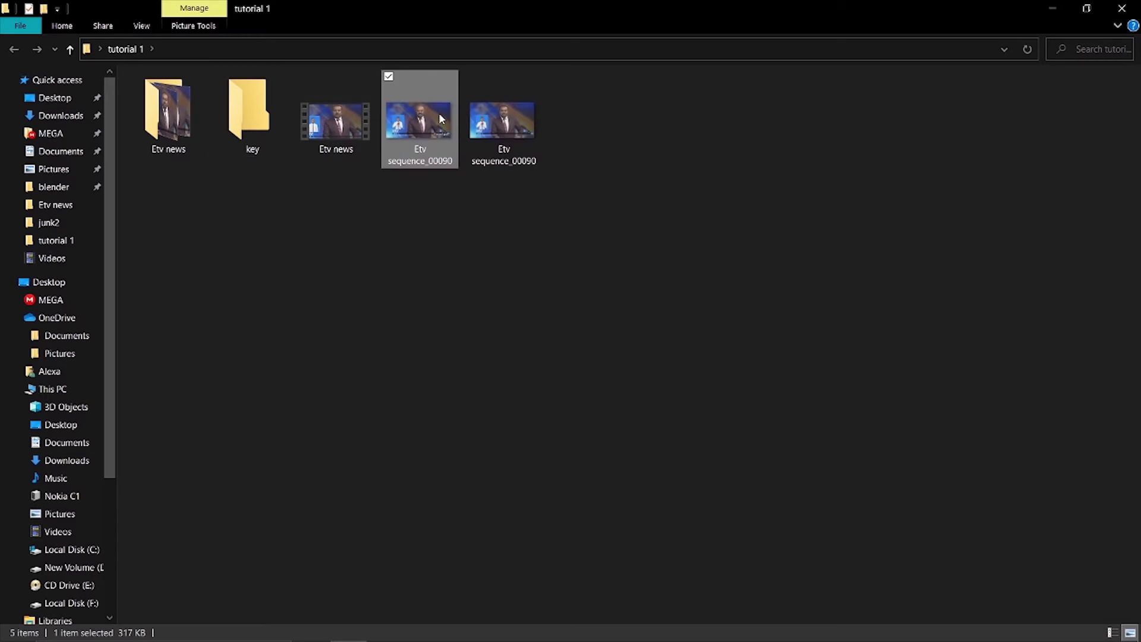
pyautogui.moveTo(429, 126); pyautogui.dragTo(250, 130)
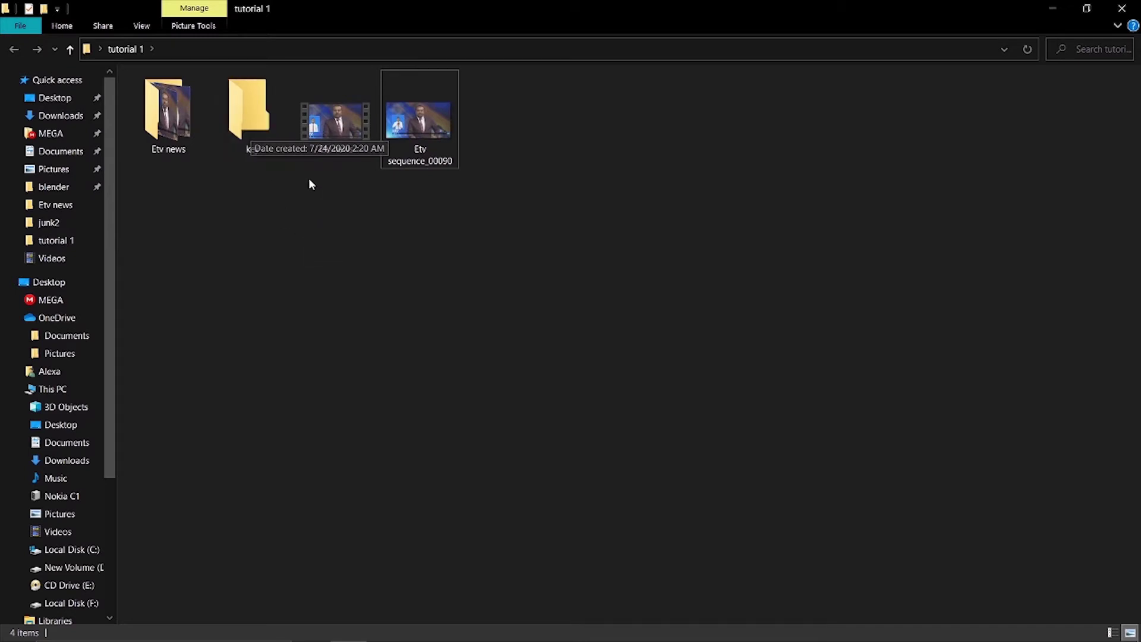
# Create another new folder named out in tutorial 1.
pyautogui.rightClick(334, 226)
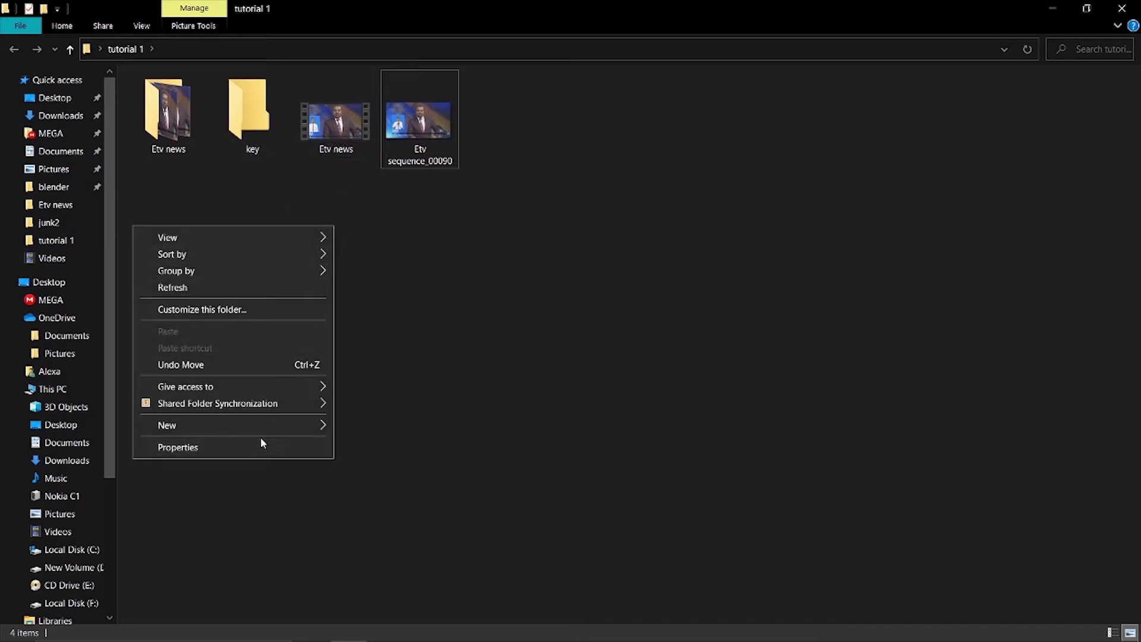
pyautogui.moveTo(260, 427)
pyautogui.click(373, 426)
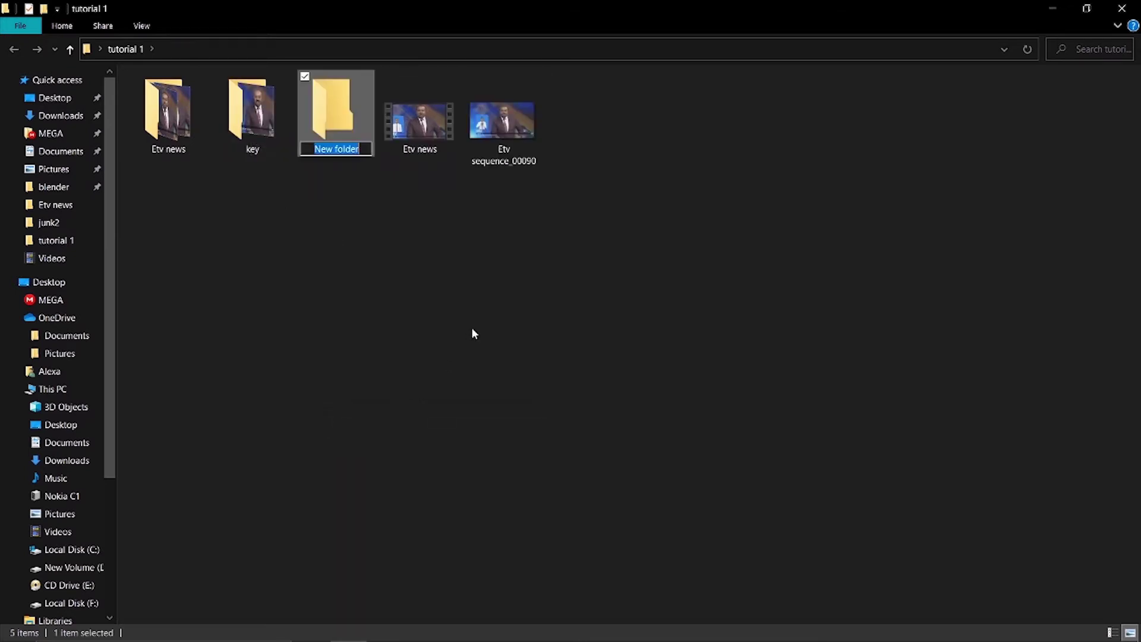
pyautogui.write('out')
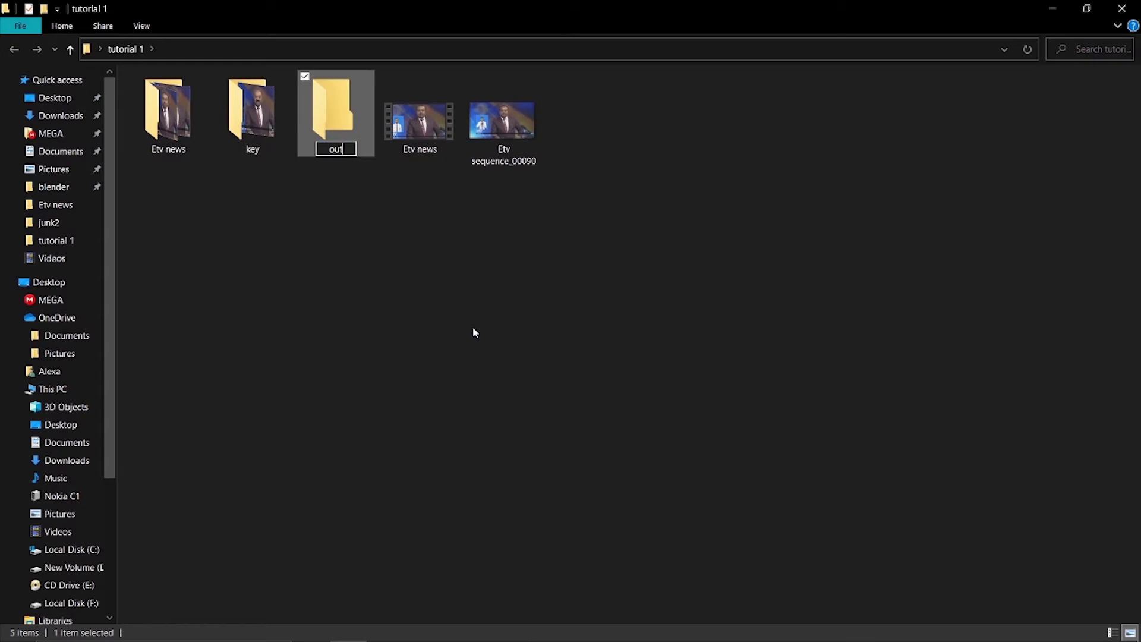
pyautogui.click(431, 264)
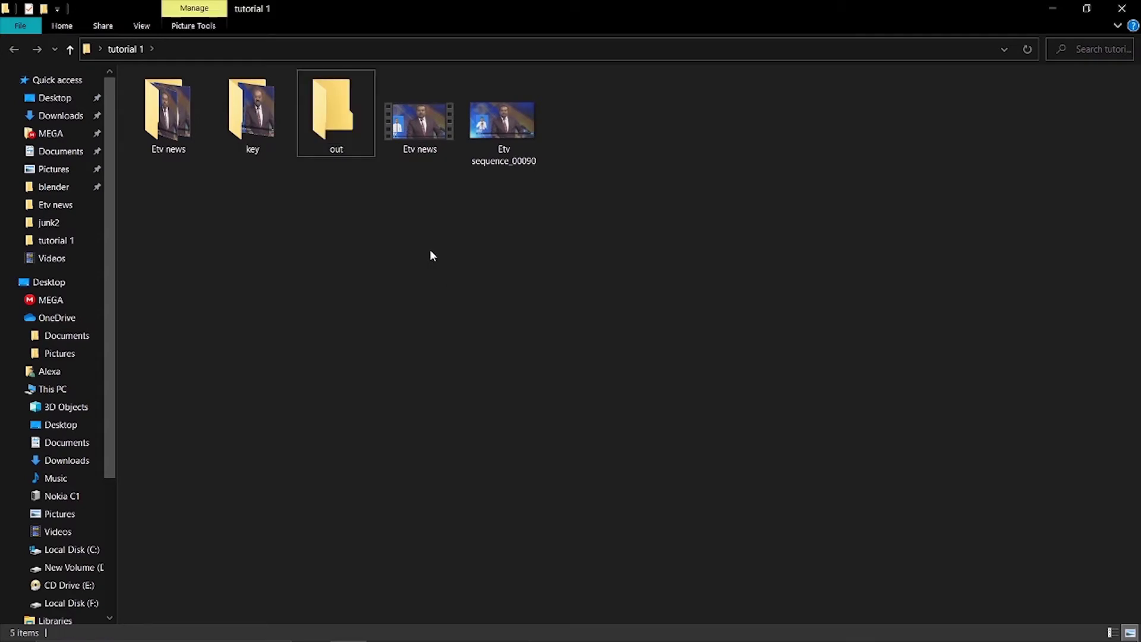
pyautogui.click(266, 110)
pyautogui.doubleClick(266, 109)
pyautogui.doubleClick(196, 118)
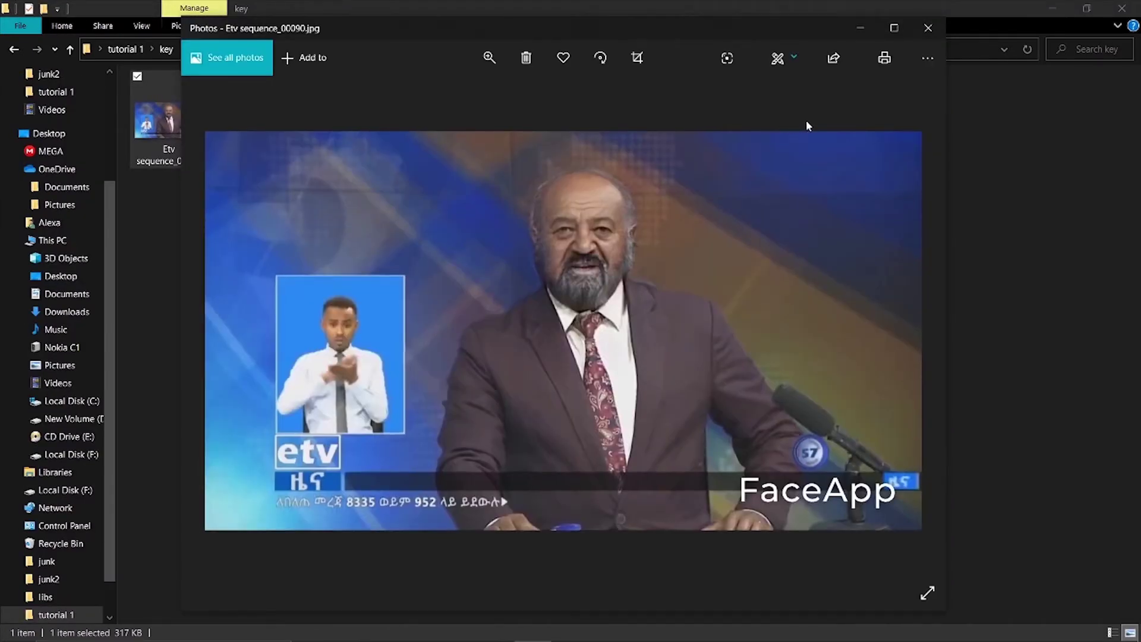
pyautogui.click(925, 31)
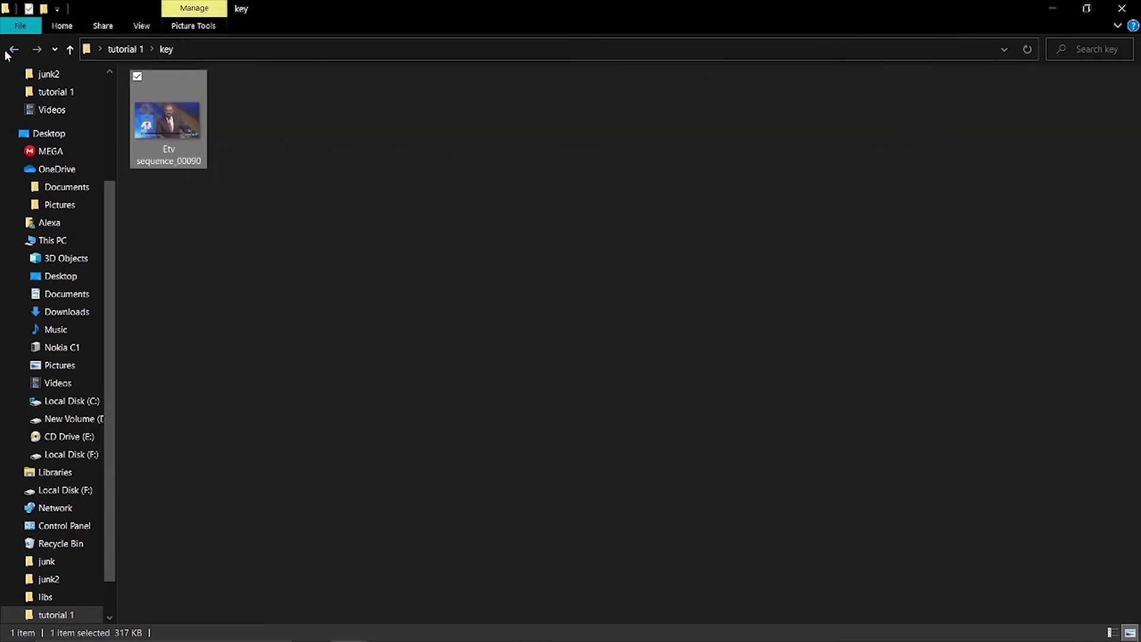
pyautogui.click(9, 51)
pyautogui.click(309, 262)
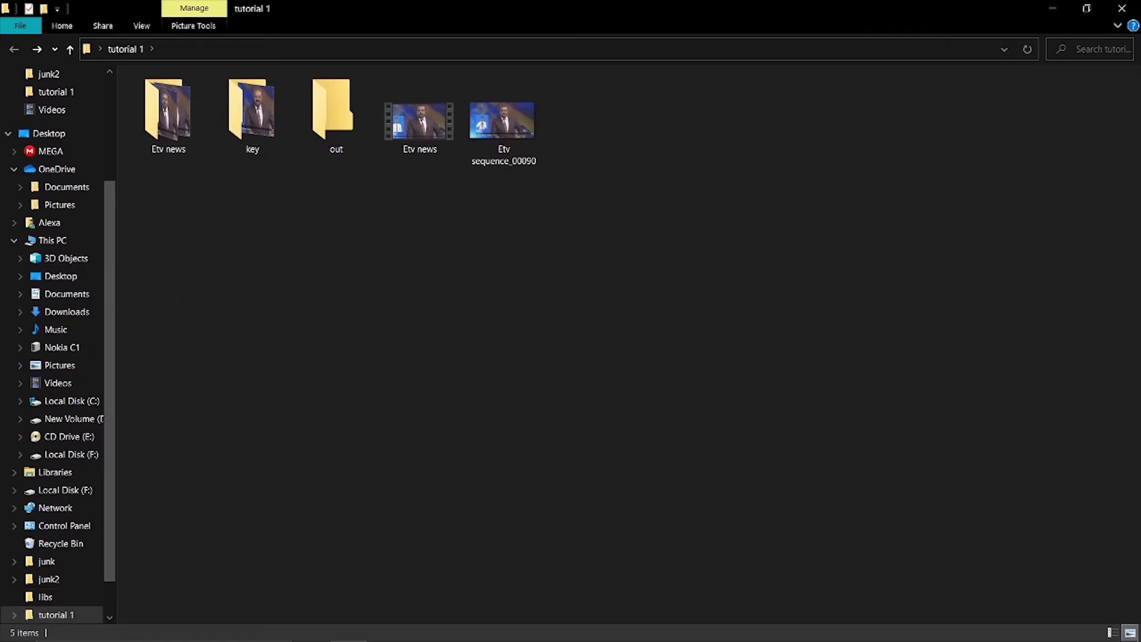
# Launch EbSynth and load Desktop\tutorial 1\key\Etv sequence_00090 as the keyframe.
pyautogui.click(5, 637)
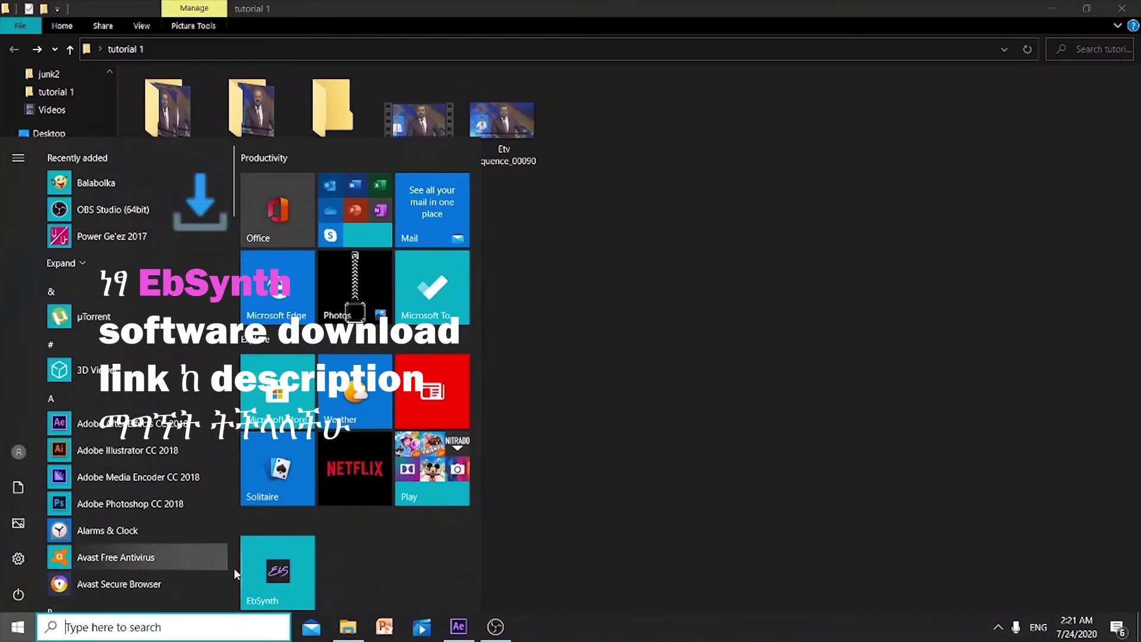
pyautogui.click(301, 573)
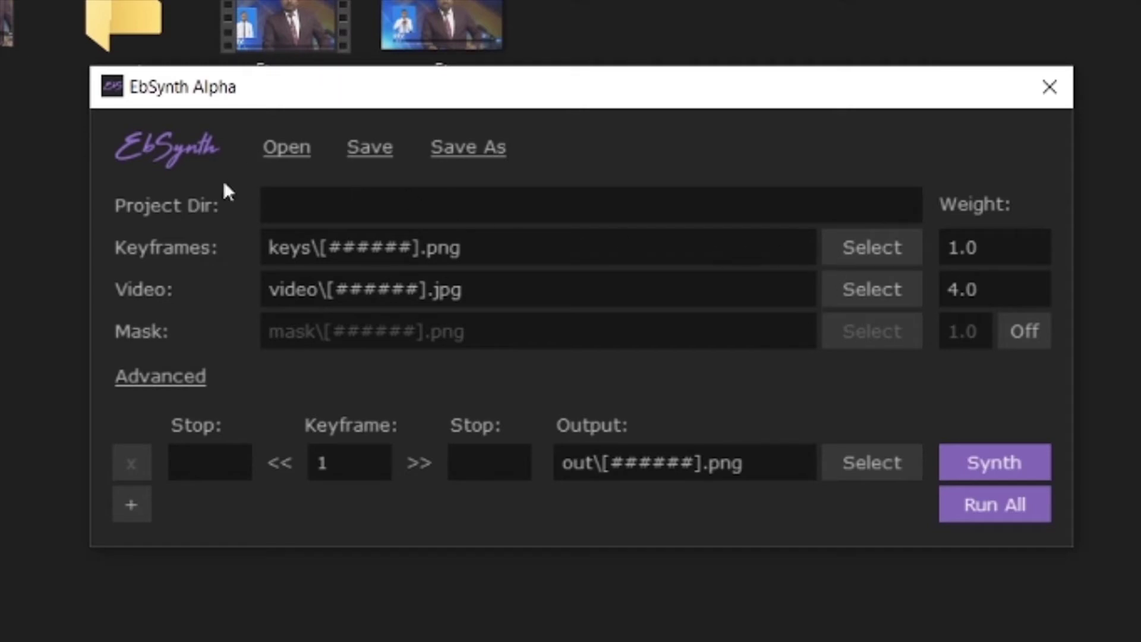
pyautogui.click(896, 253)
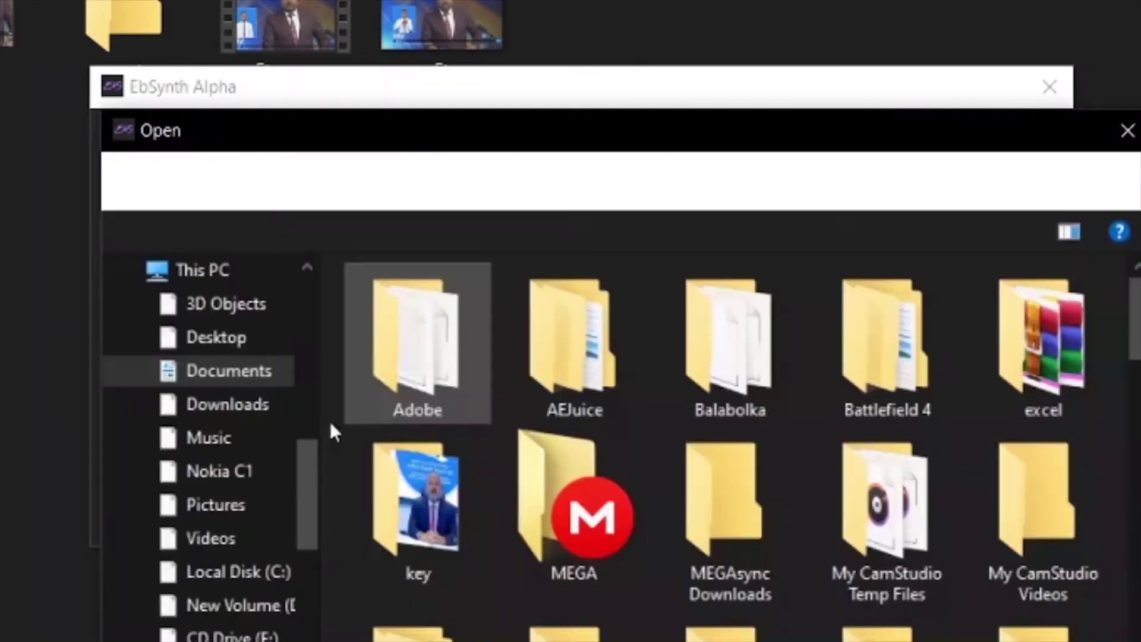
pyautogui.click(224, 351)
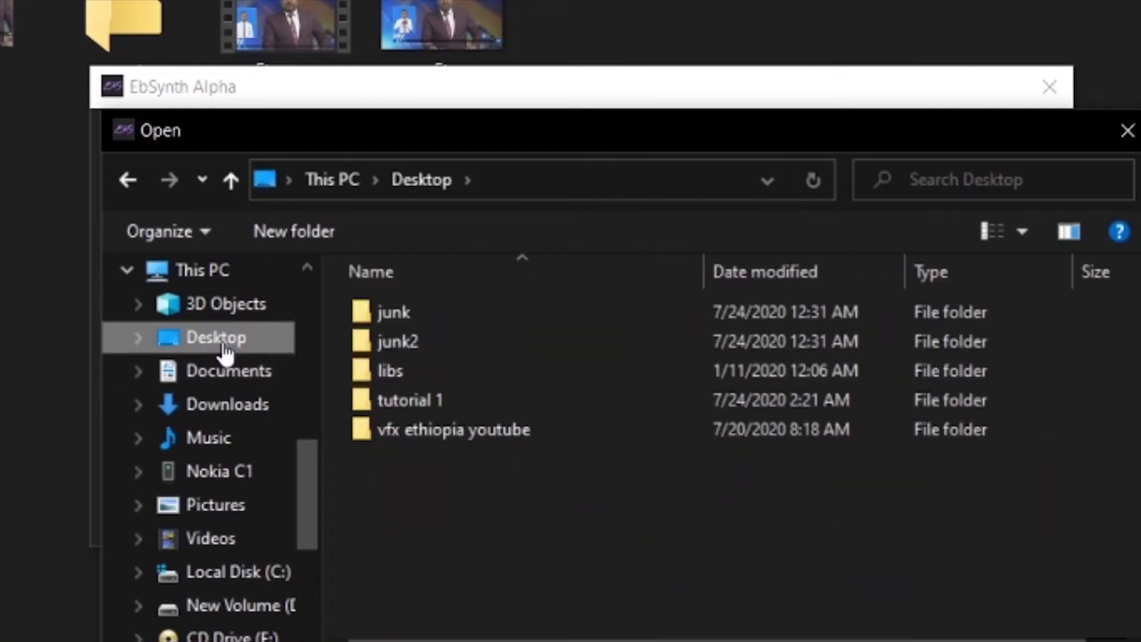
pyautogui.click(420, 394)
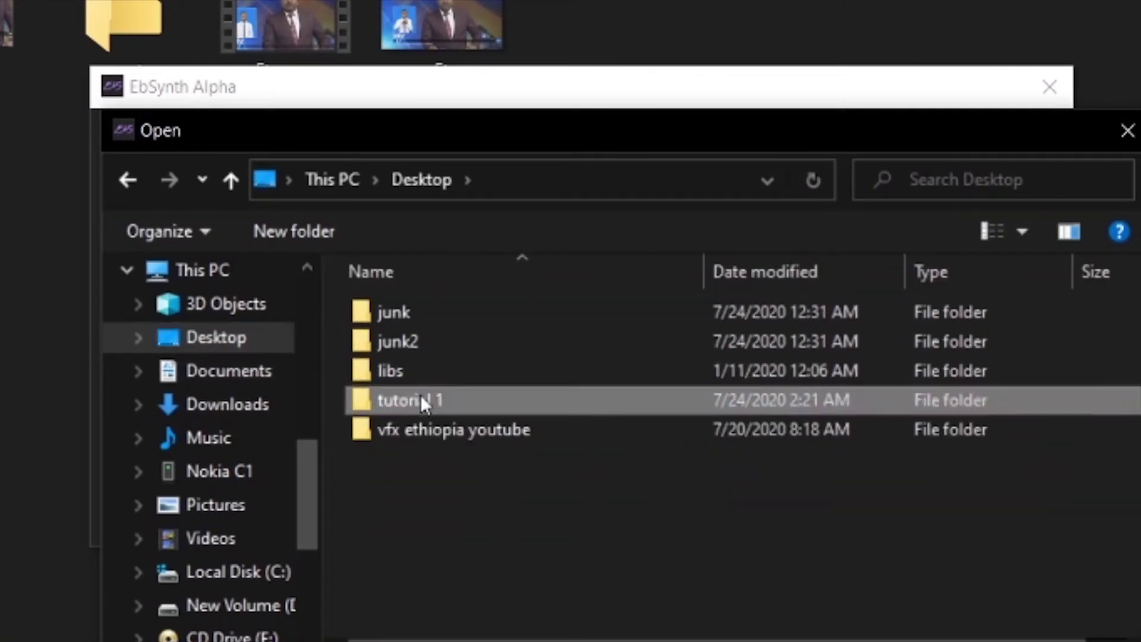
pyautogui.doubleClick(420, 395)
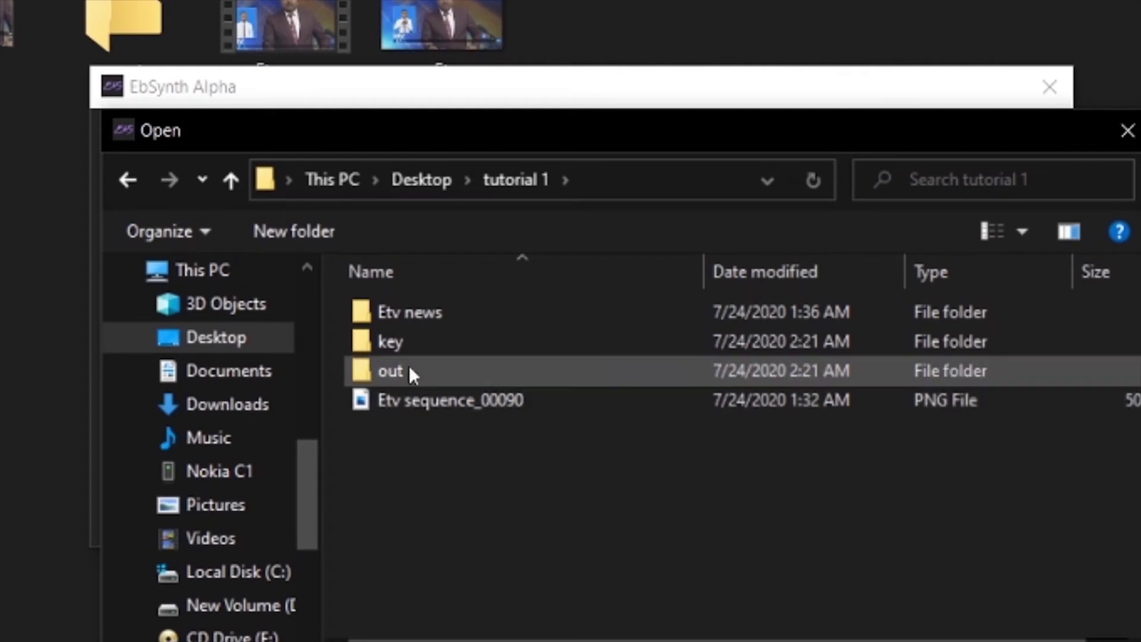
pyautogui.click(398, 337)
pyautogui.doubleClick(398, 338)
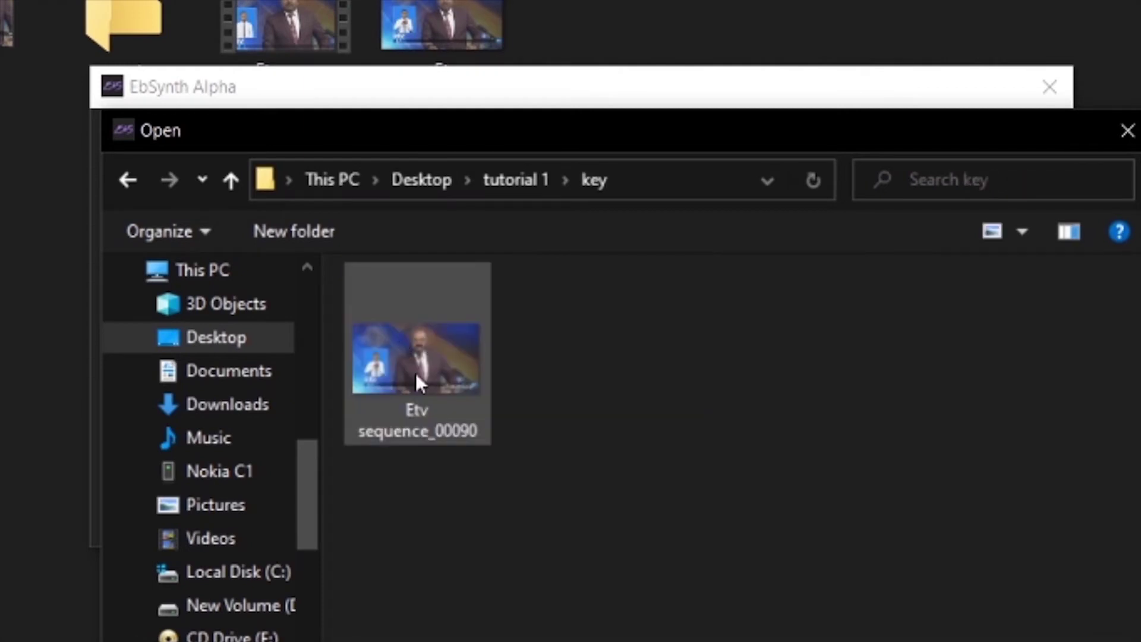
pyautogui.click(410, 364)
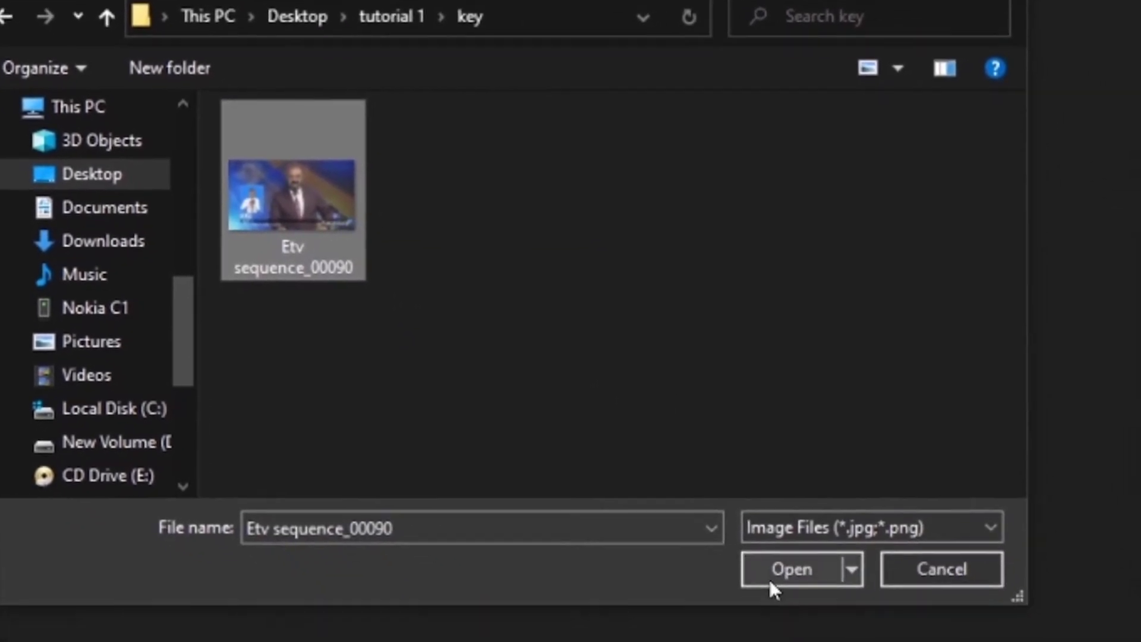
pyautogui.click(816, 616)
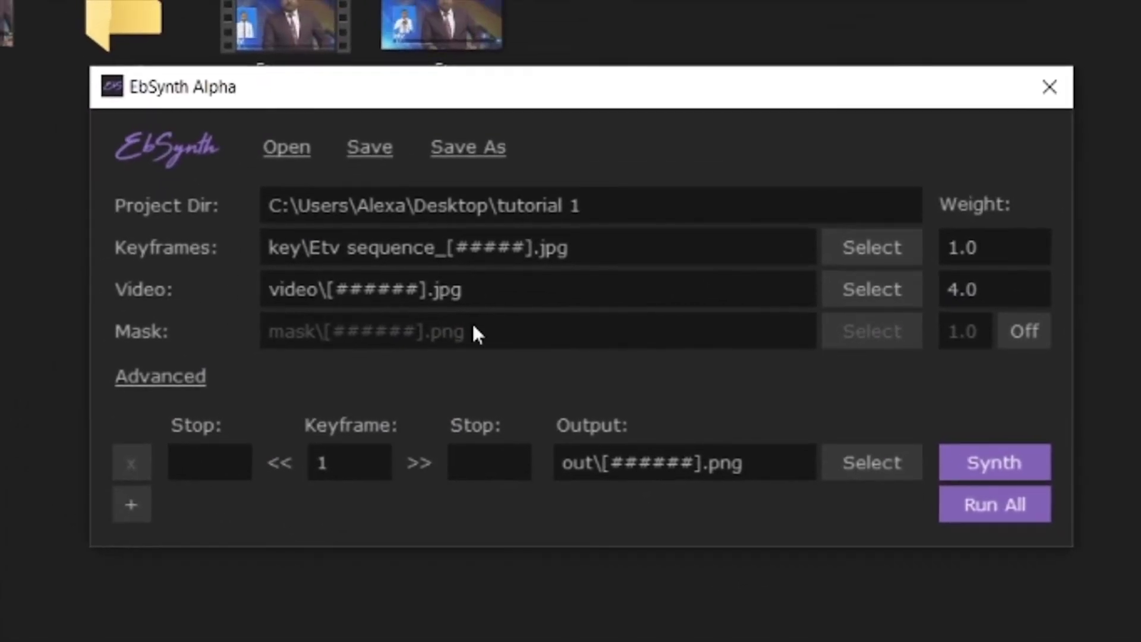
# Set the video input to the Etv news sequence starting at Etv sequence_00000.
pyautogui.click(868, 287)
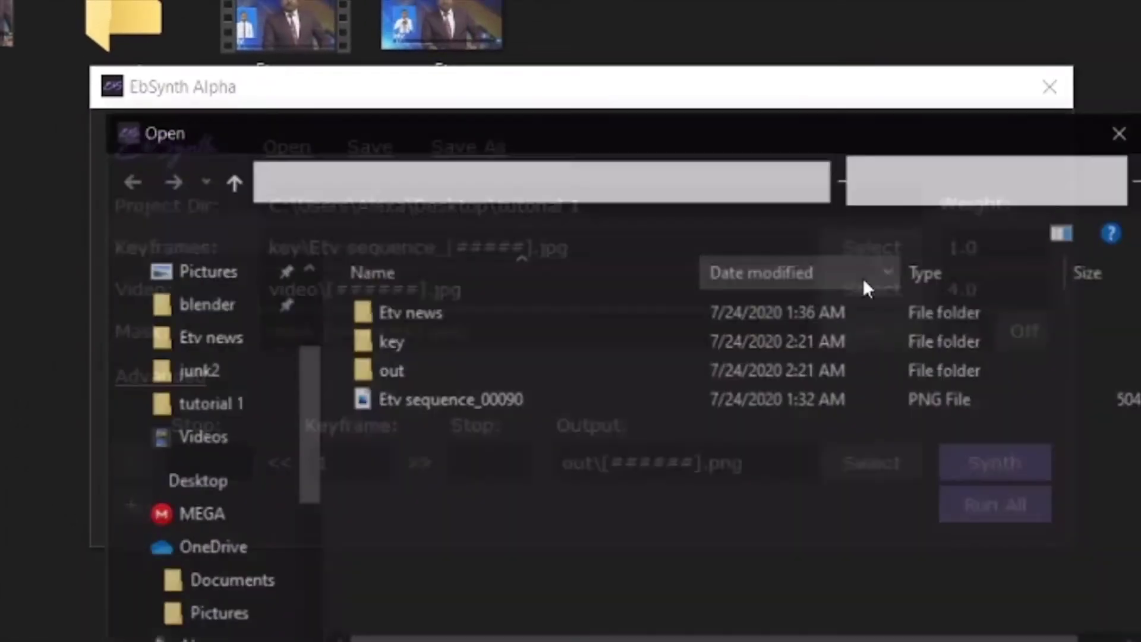
pyautogui.doubleClick(455, 312)
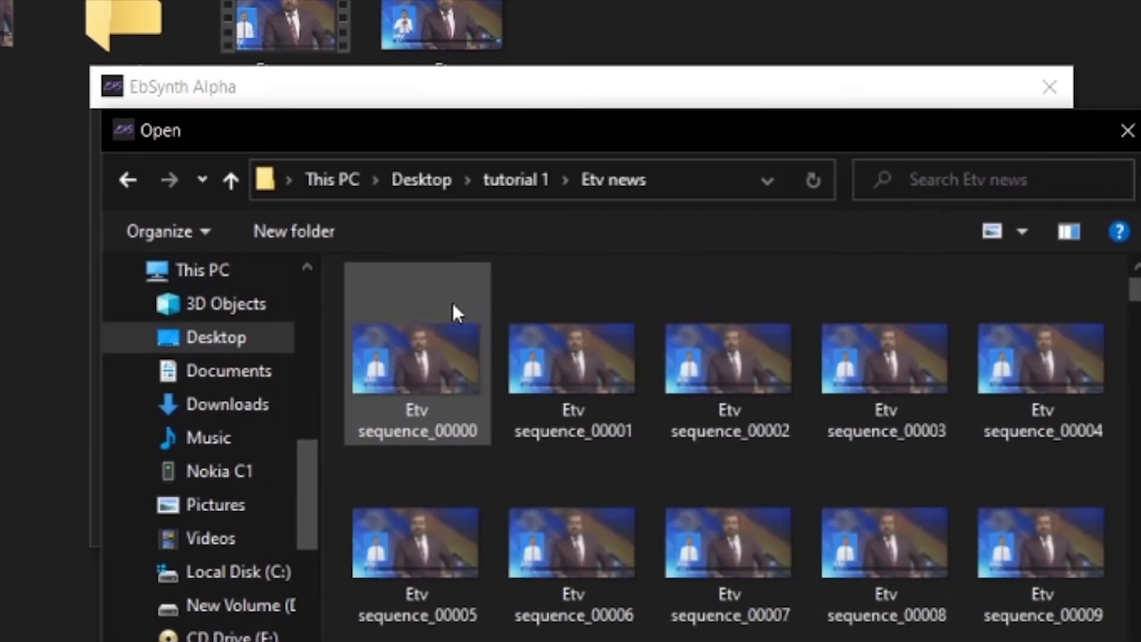
pyautogui.click(397, 366)
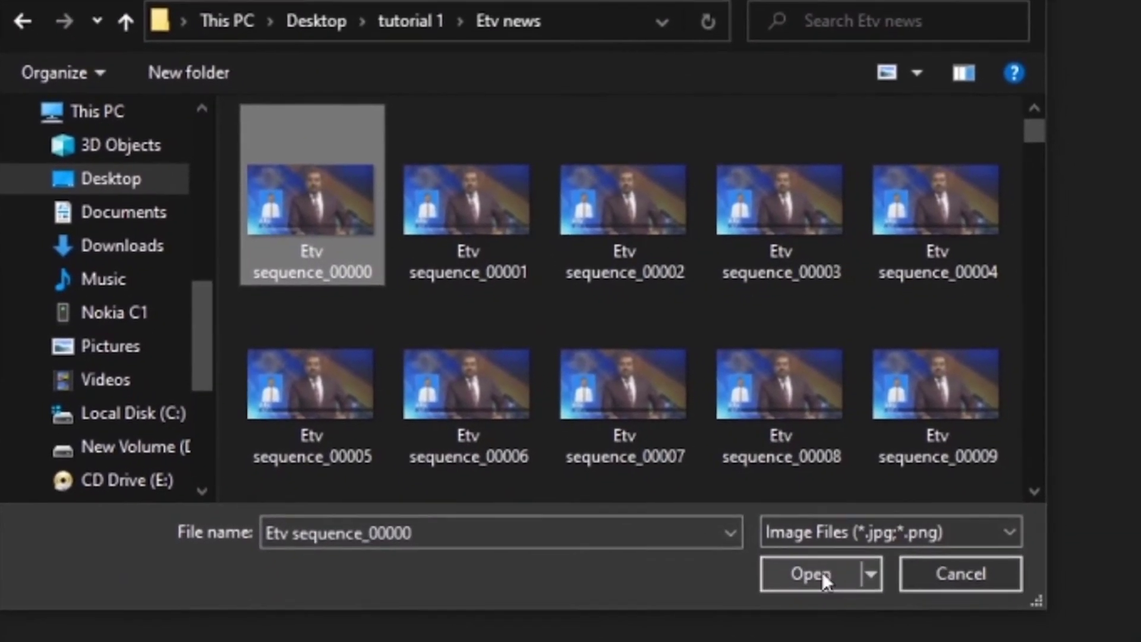
pyautogui.click(822, 572)
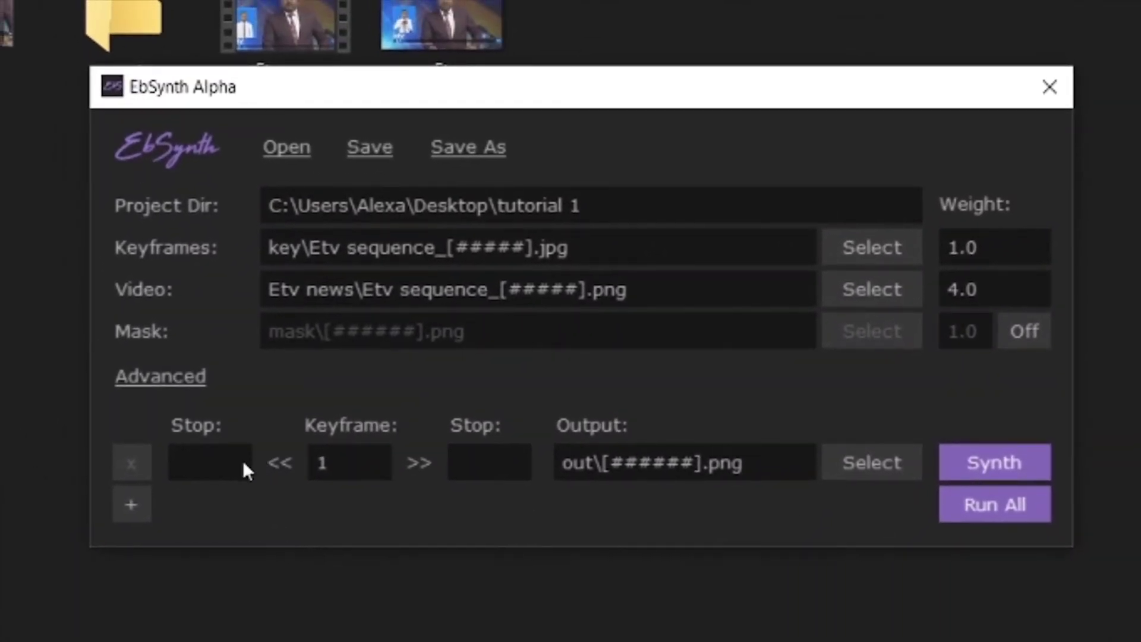
# Set the first stop frame to 0 and open the key folder to check it.
pyautogui.click(235, 470)
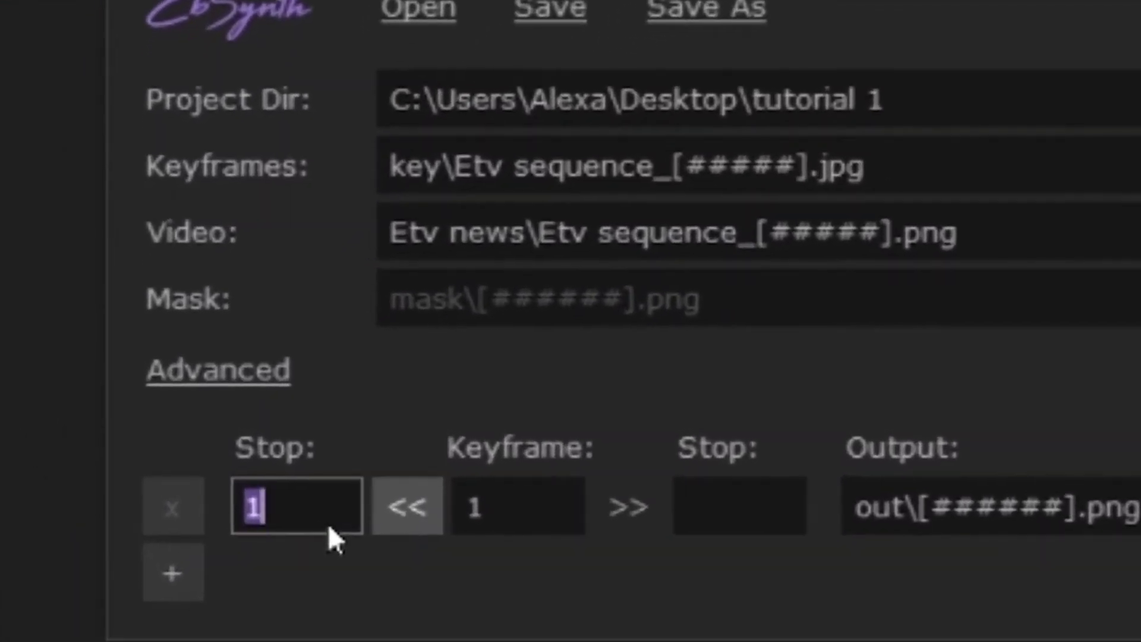
pyautogui.write('0')
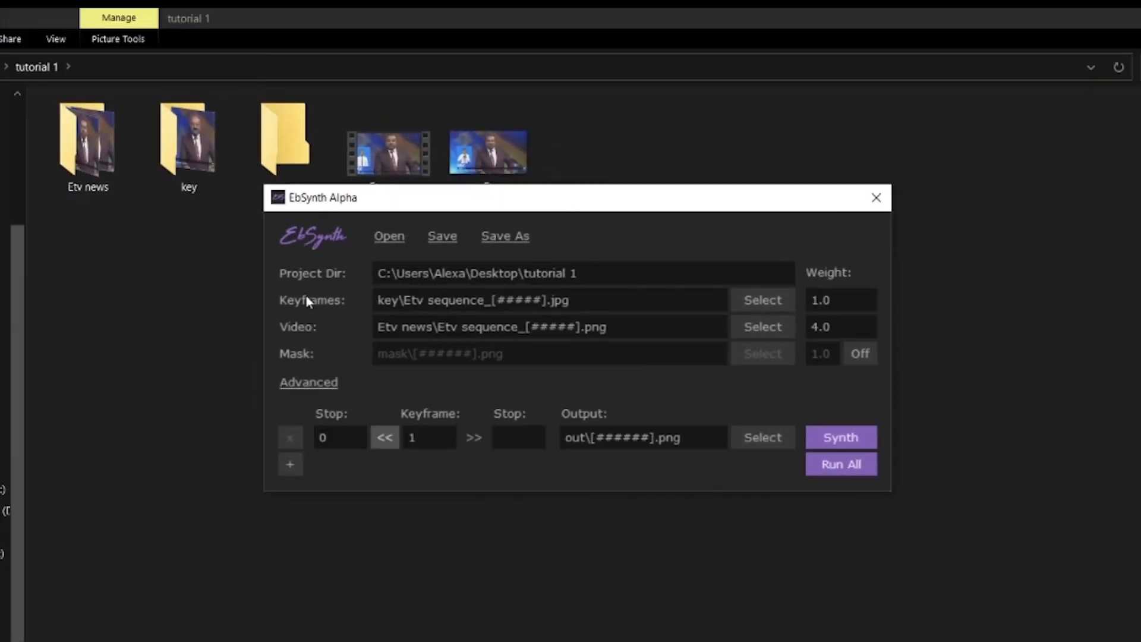
pyautogui.doubleClick(191, 132)
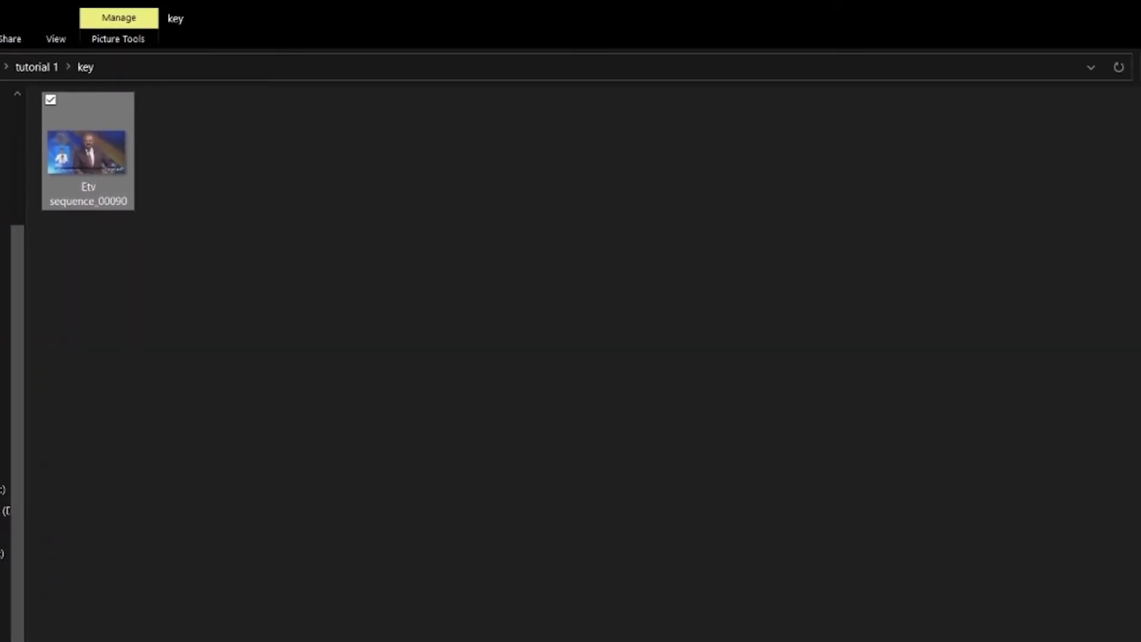
# Set EbSynth's keyframe number to 90 and go back to the tutorial 1 folder in Explorer.
pyautogui.doubleClick(431, 438)
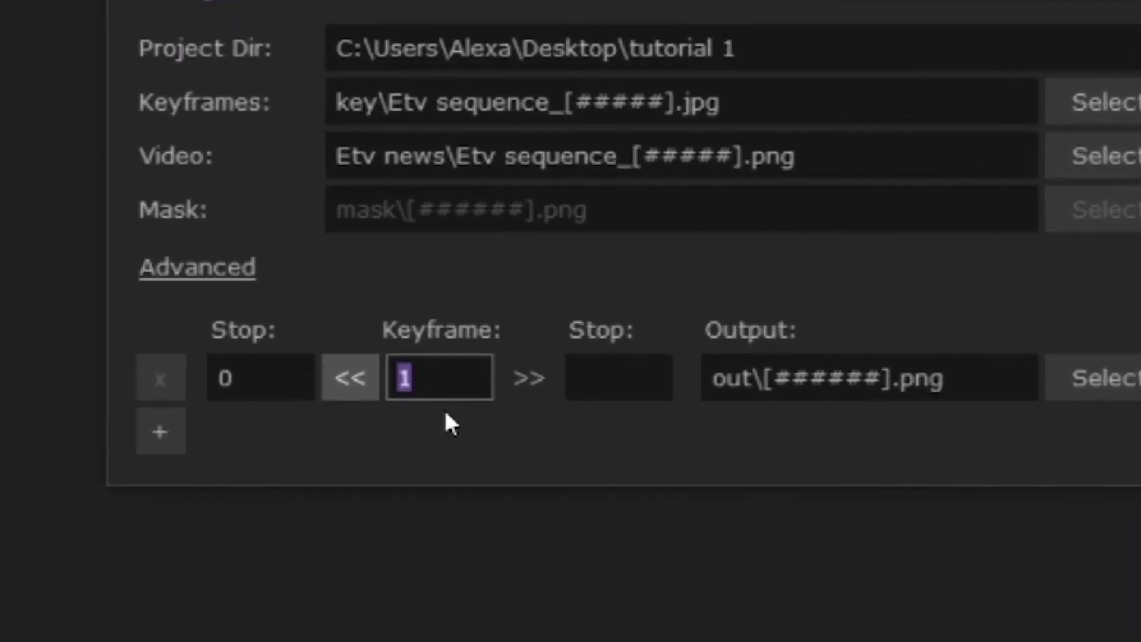
pyautogui.write('90')
pyautogui.click(484, 440)
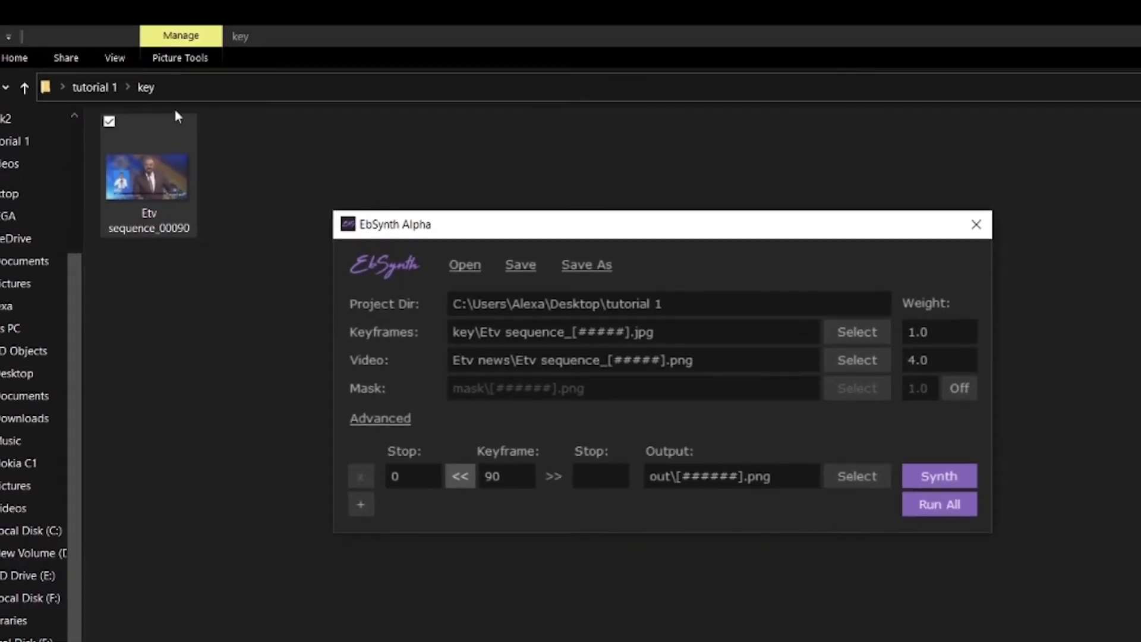
pyautogui.click(109, 88)
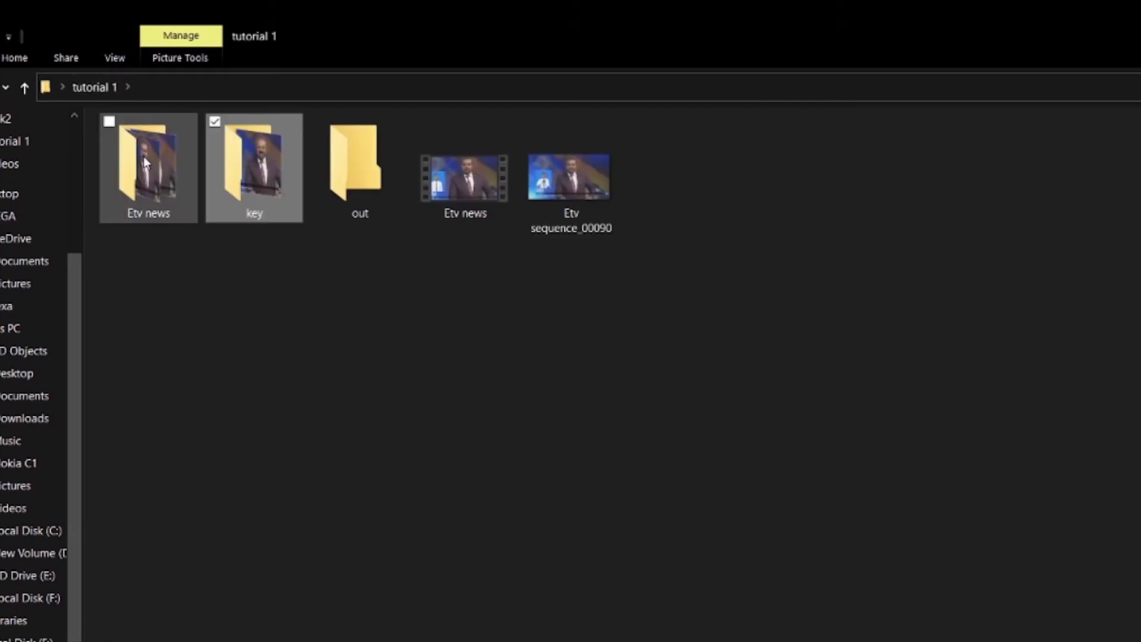
# Open the Etv news folder and select its last frame, Etv sequence_00212.
pyautogui.doubleClick(145, 163)
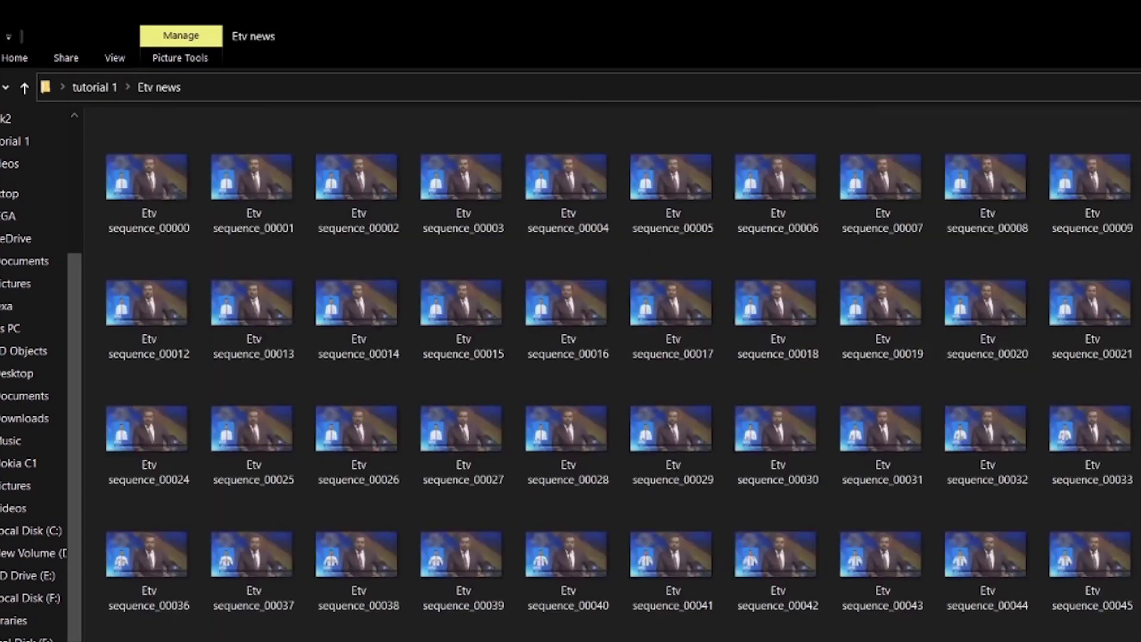
pyautogui.scroll(-15, 571, 357)
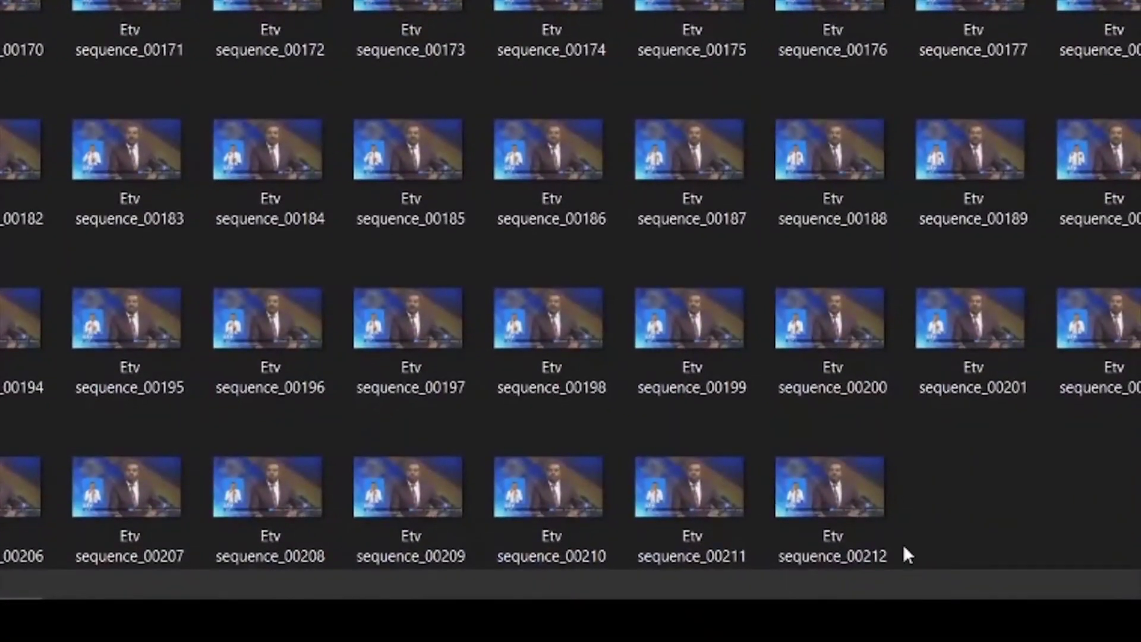
pyautogui.click(873, 502)
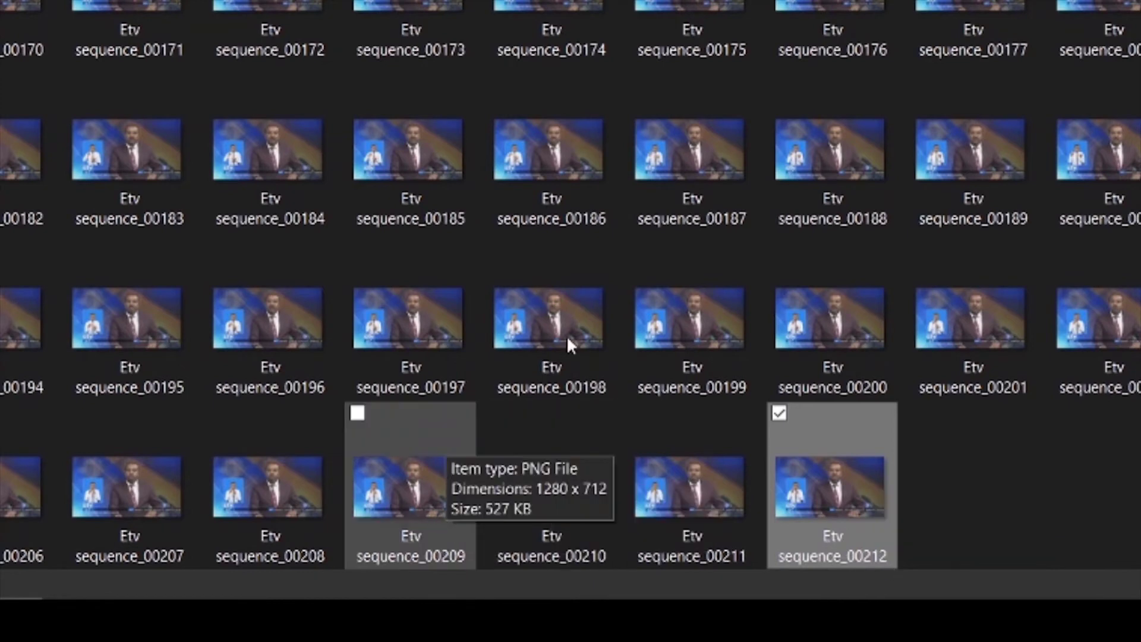
# Set EbSynth's final stop frame to 212.
pyautogui.click(342, 583)
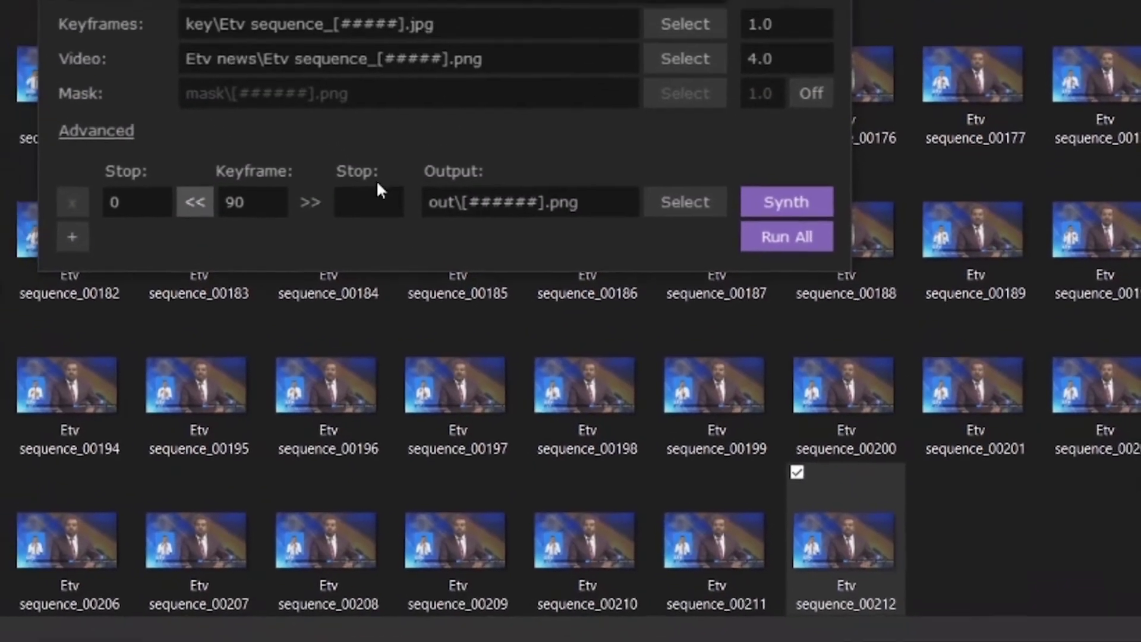
pyautogui.click(314, 120)
pyautogui.write('1')
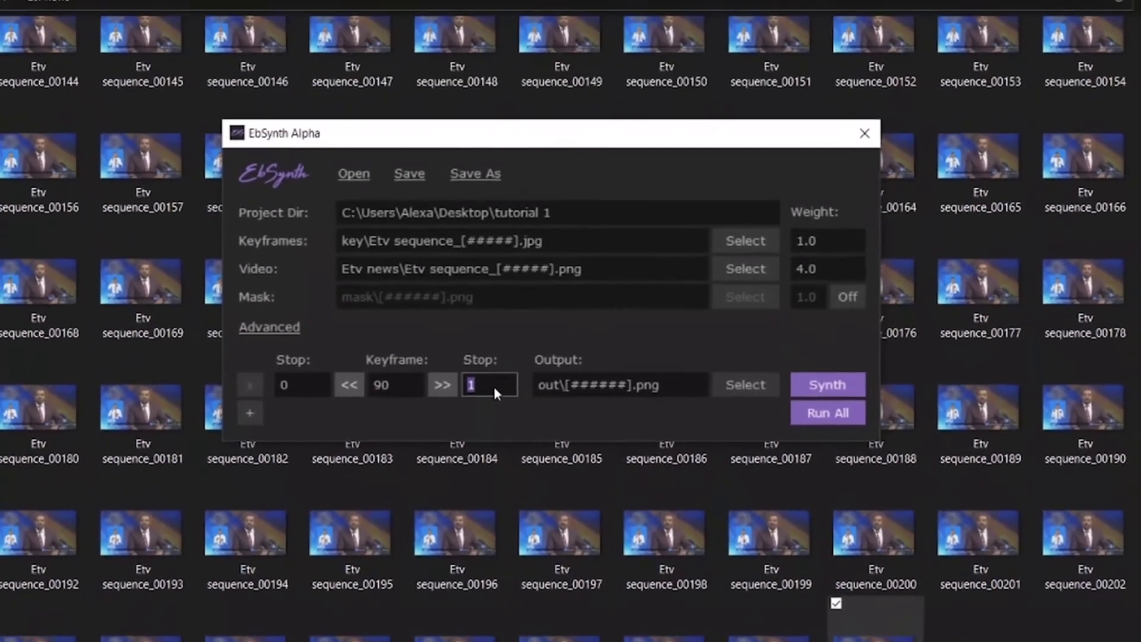
pyautogui.write('12')
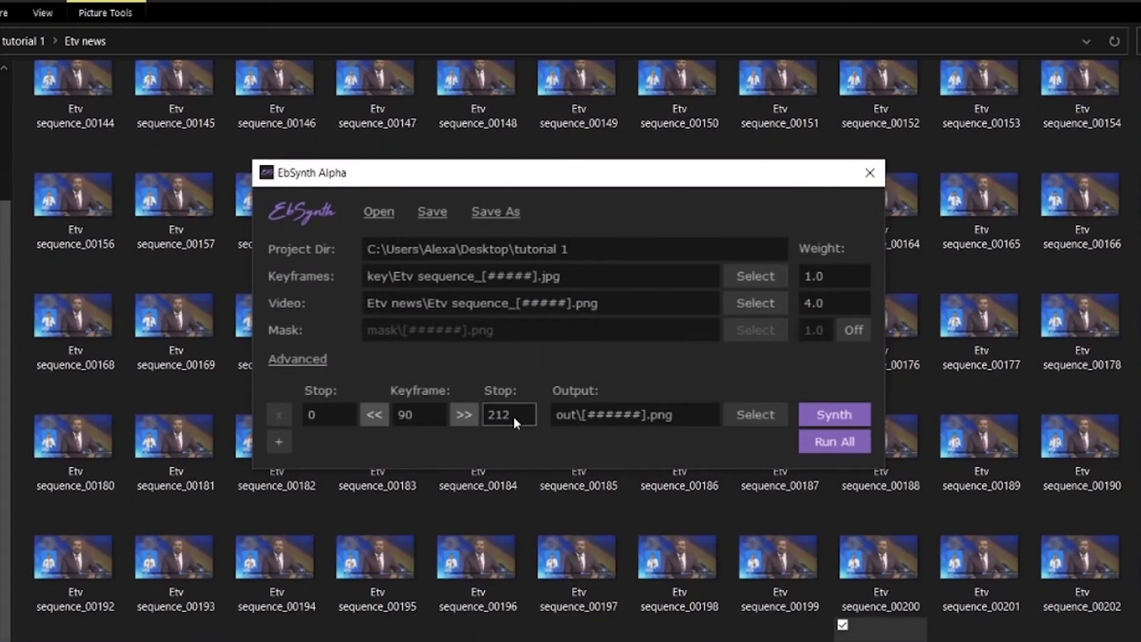
# Choose the out folder as the output location and start synthesizing the frames.
pyautogui.click(740, 416)
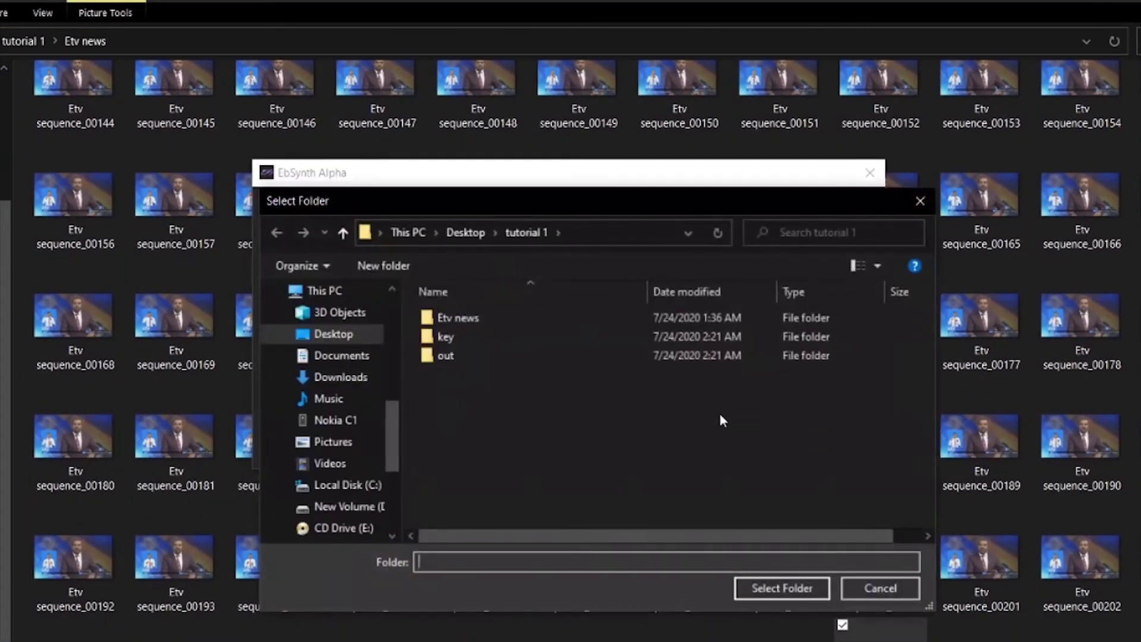
pyautogui.doubleClick(484, 358)
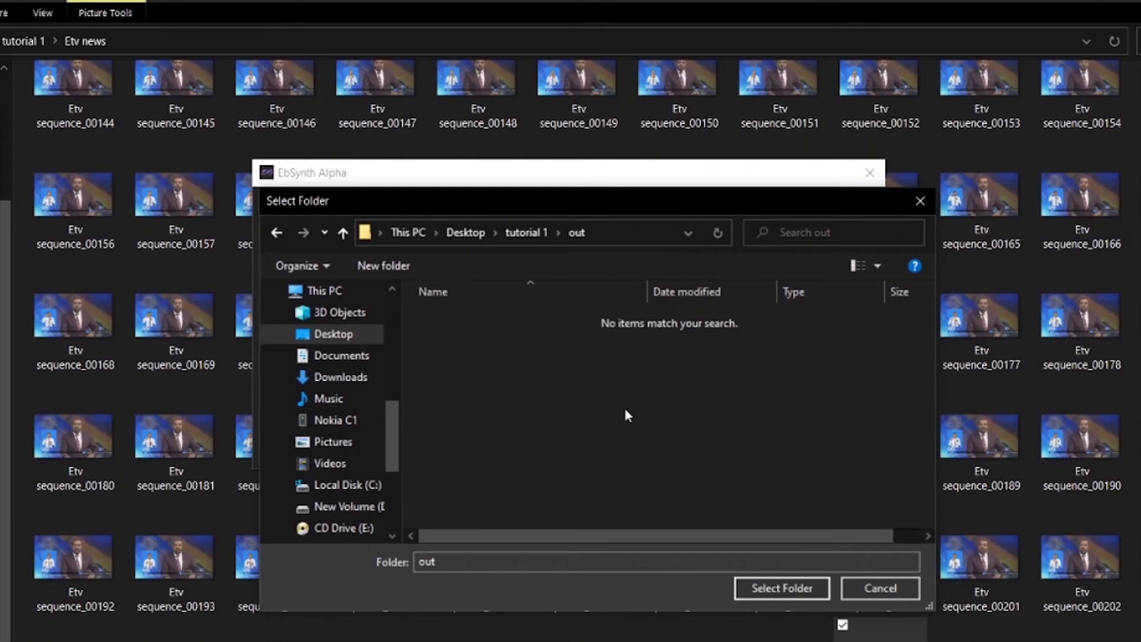
pyautogui.click(763, 597)
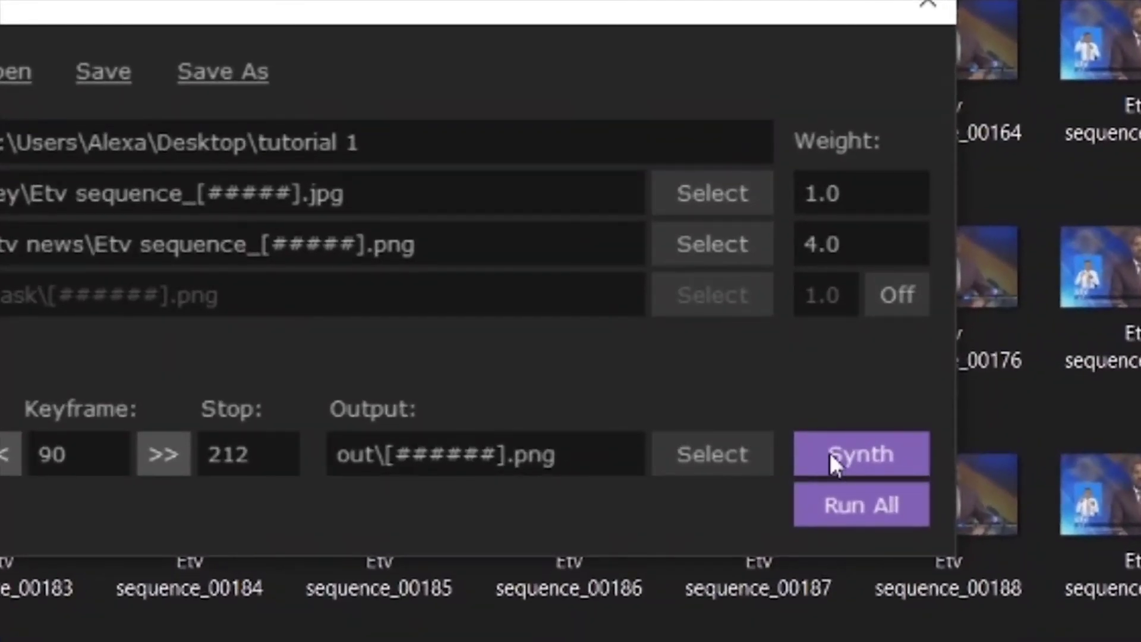
pyautogui.click(831, 458)
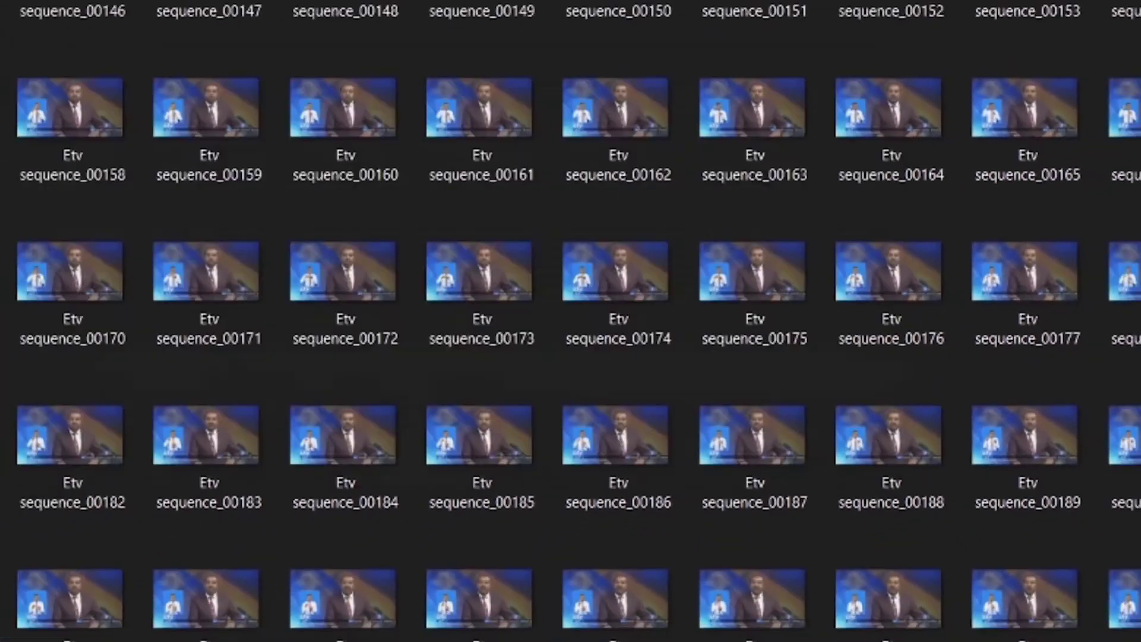
pyautogui.click(51, 21)
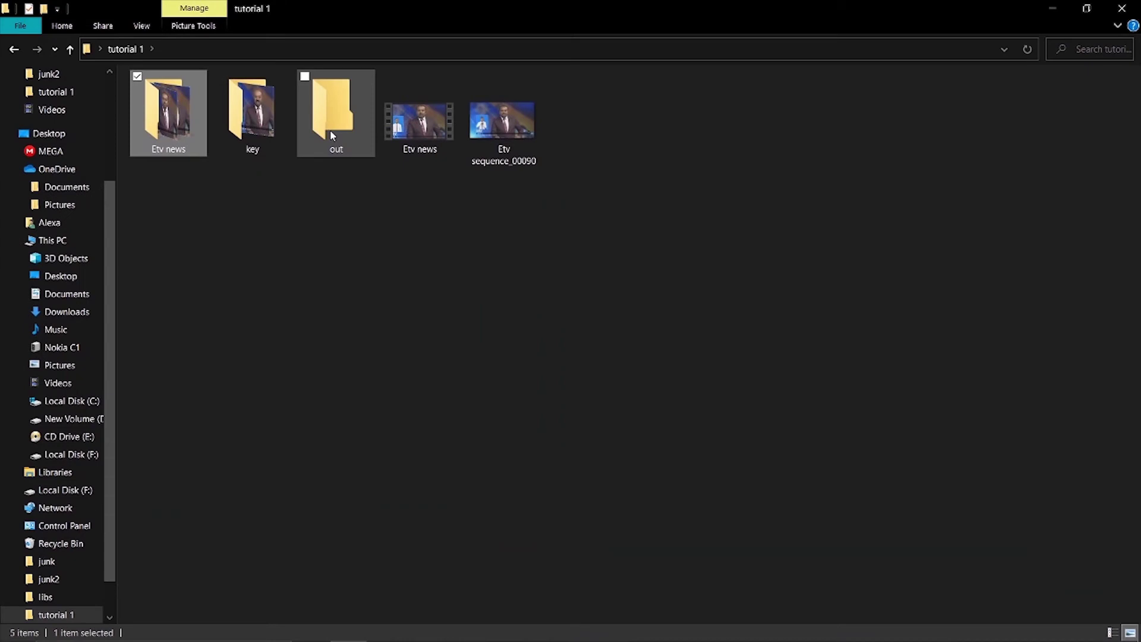
# Browse the out folder's synthesized PNG frames, 000000 through 000212.
pyautogui.doubleClick(331, 134)
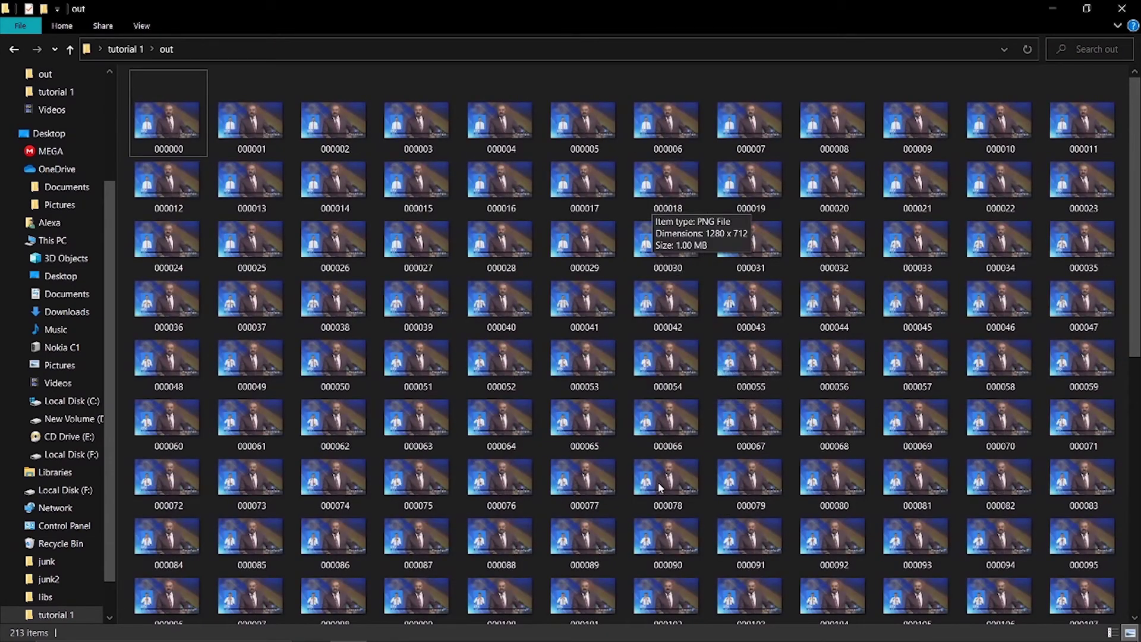
pyautogui.moveTo(1136, 211)
pyautogui.mouseDown()
pyautogui.moveTo(1133, 380)
pyautogui.moveTo(1133, 211)
pyautogui.mouseUp()
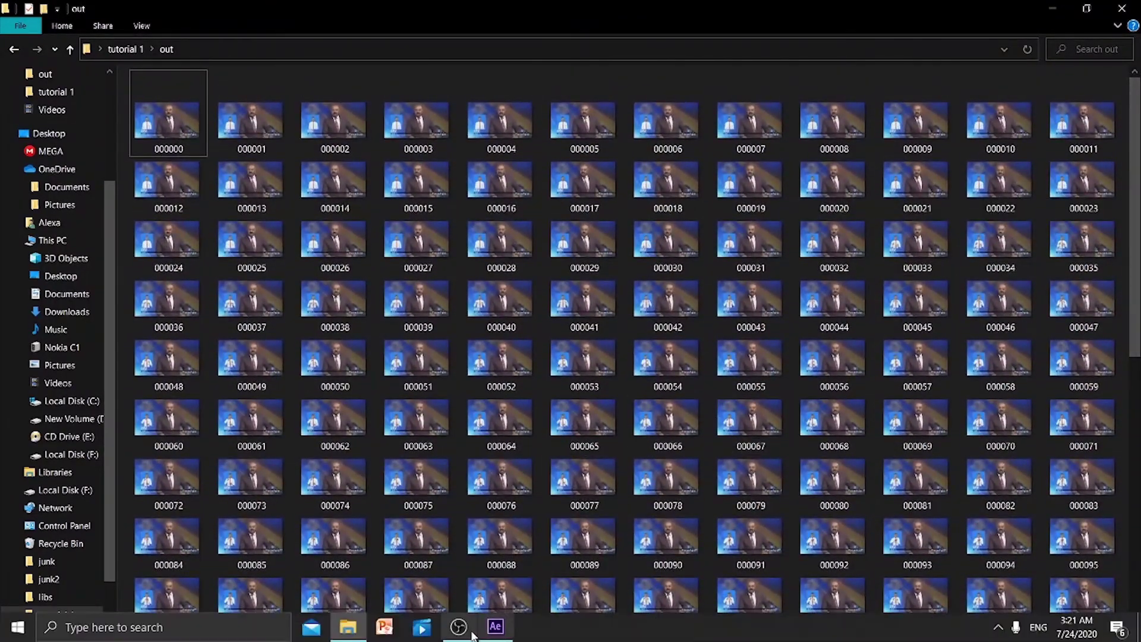
# Import the out folder's frames into After Effects as a PNG sequence starting at 000000.
pyautogui.click(497, 629)
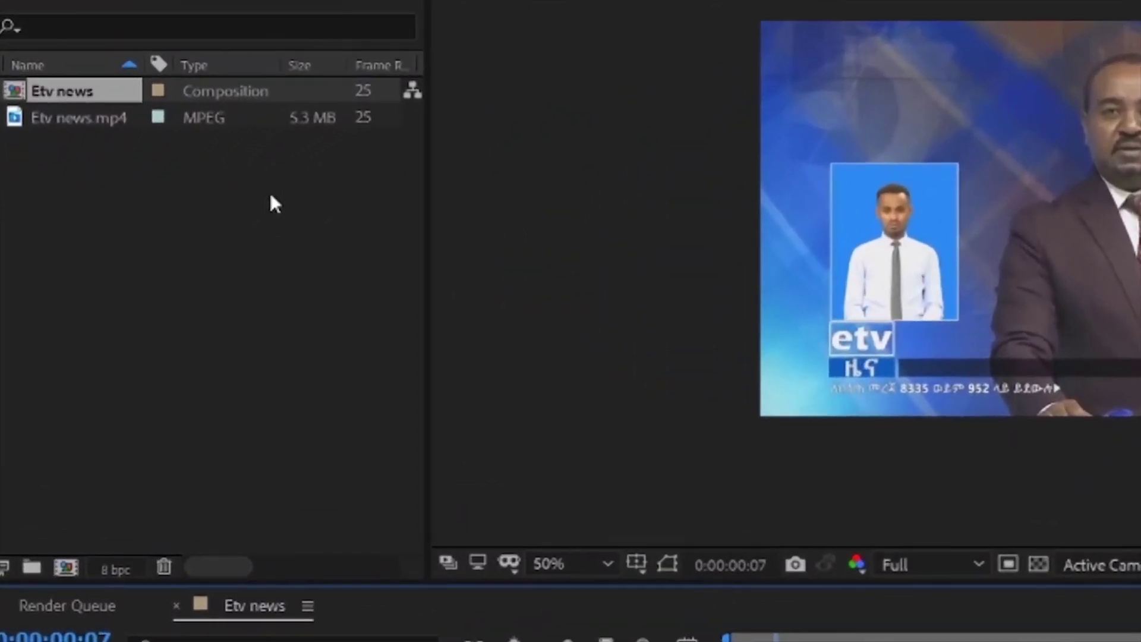
pyautogui.rightClick(157, 250)
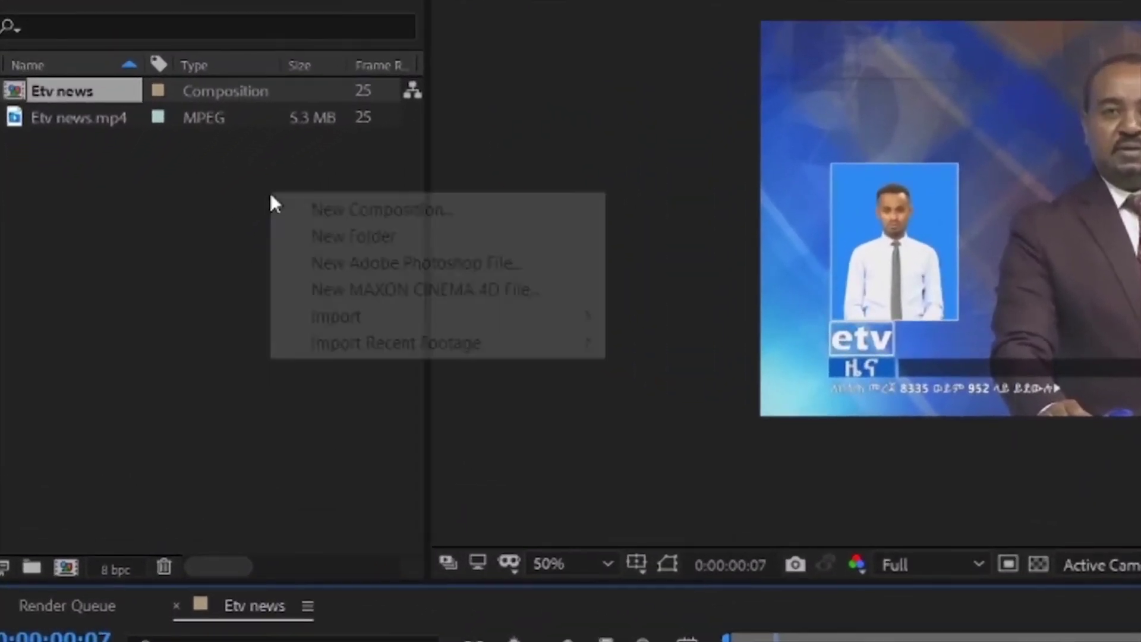
pyautogui.moveTo(399, 318)
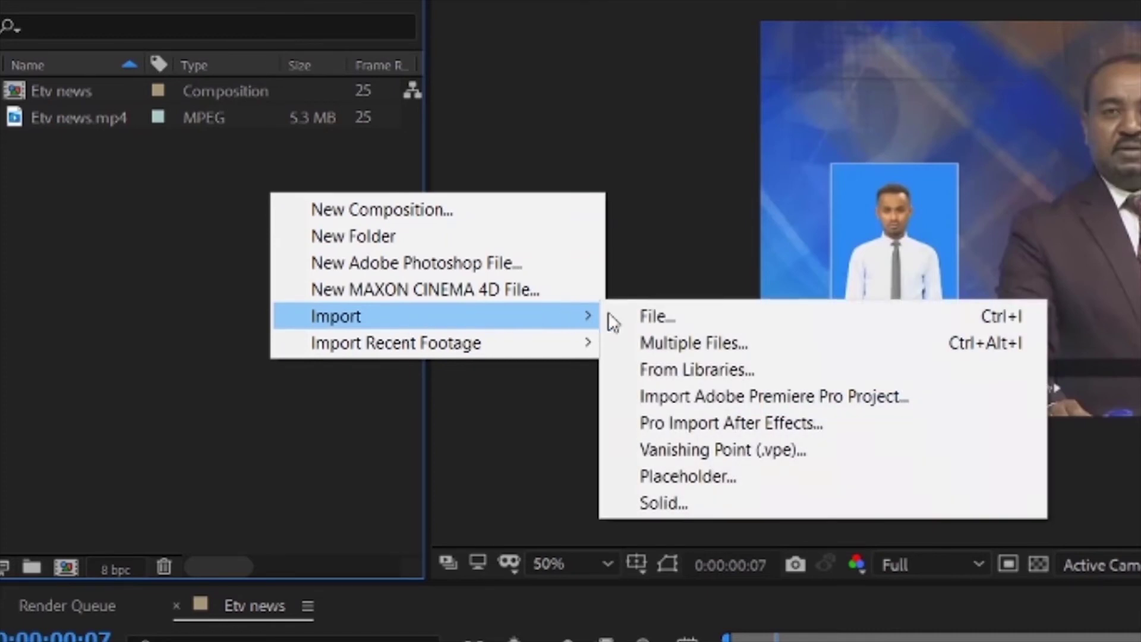
pyautogui.click(647, 315)
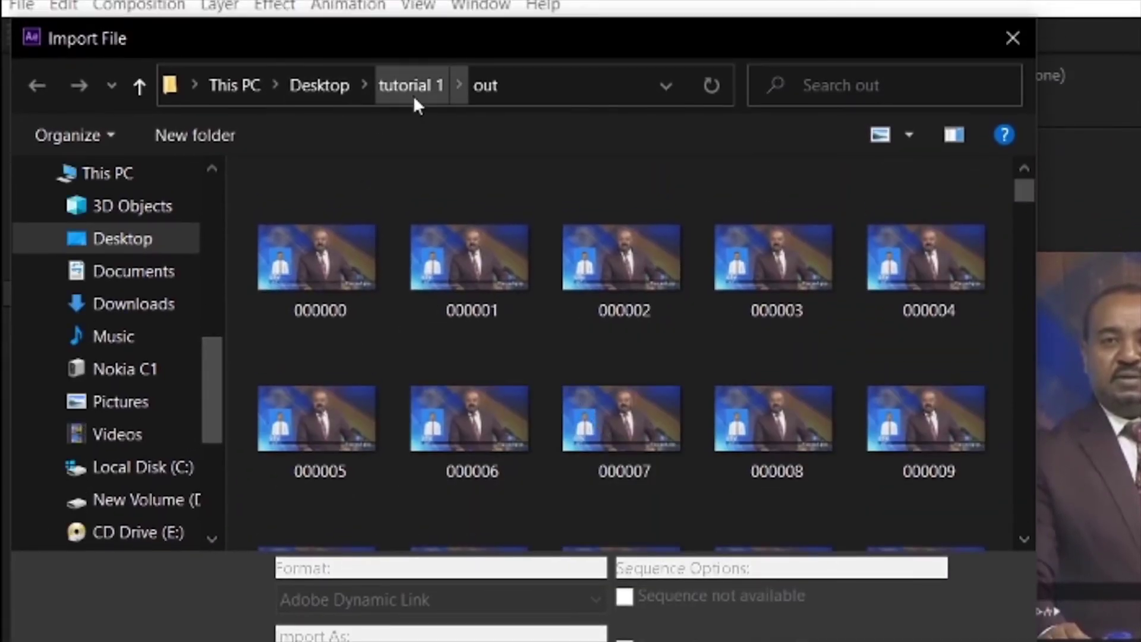
pyautogui.click(326, 208)
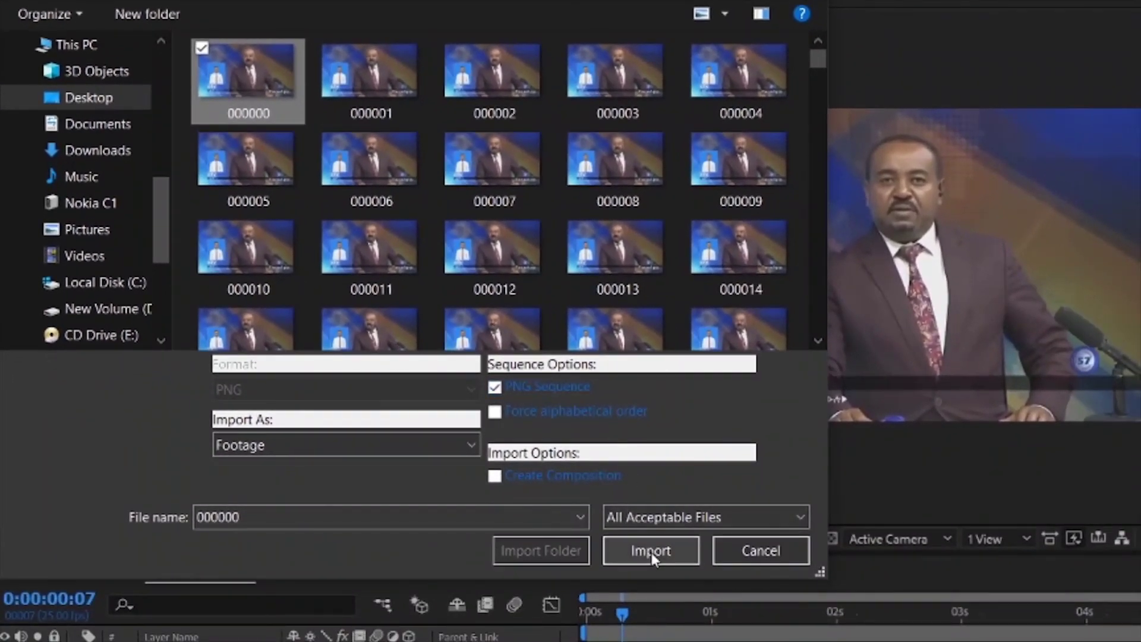
pyautogui.click(651, 551)
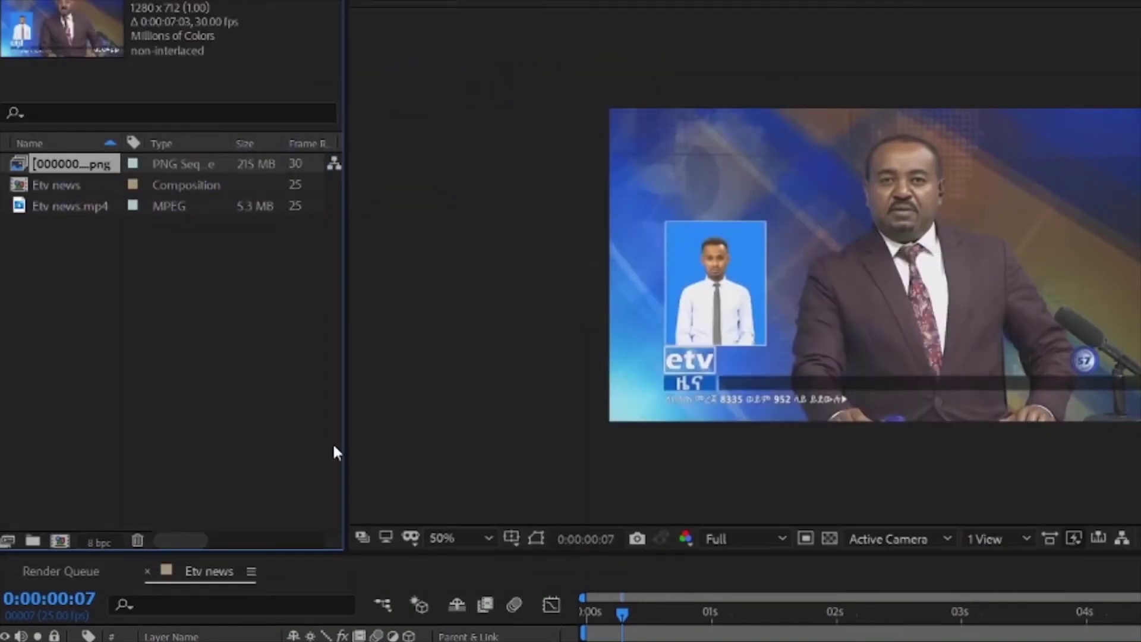
# Place the [000000-212].png sequence as a layer above Etv news.mp4, back at the composition start.
pyautogui.moveTo(48, 165); pyautogui.dragTo(162, 641)
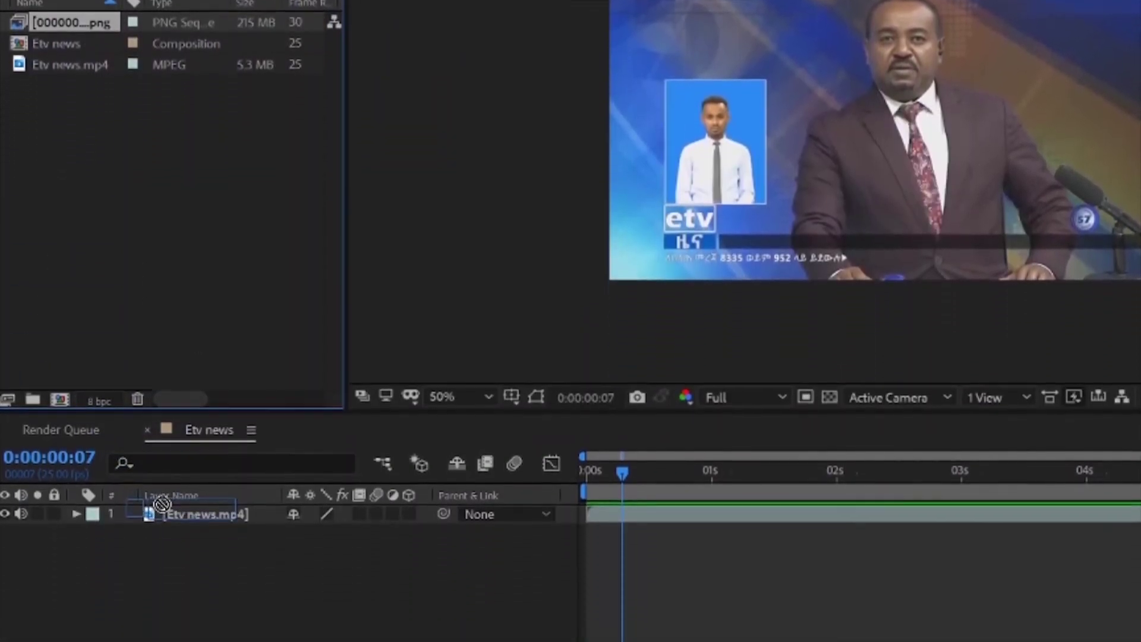
pyautogui.moveTo(161, 504)
pyautogui.mouseDown()
pyautogui.moveTo(170, 523)
pyautogui.moveTo(165, 515)
pyautogui.mouseUp()
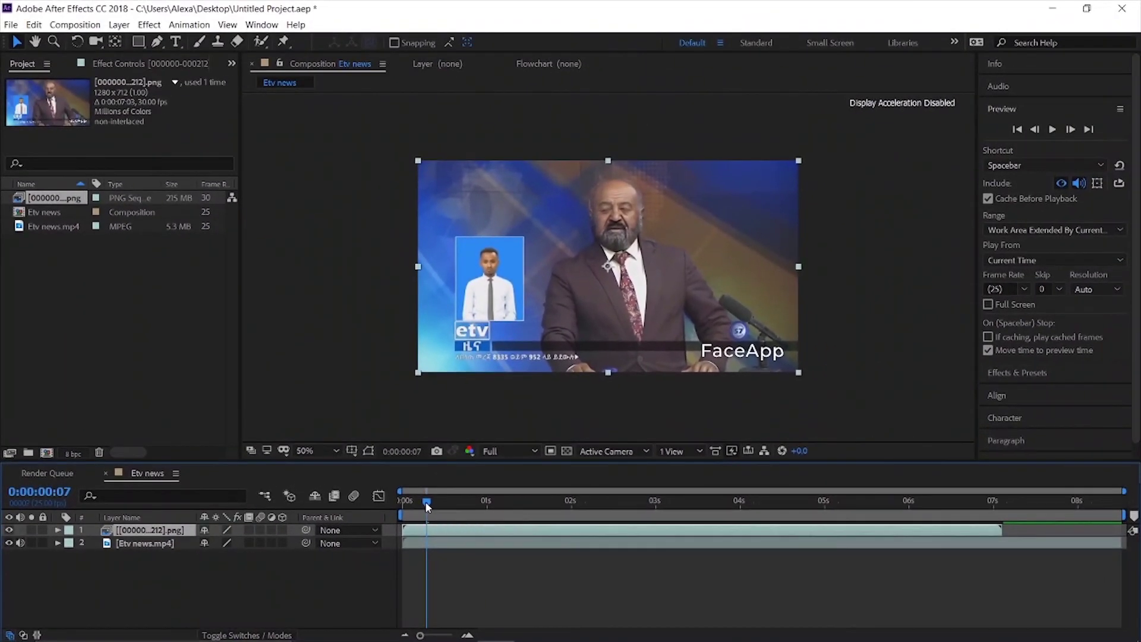
pyautogui.moveTo(425, 502); pyautogui.dragTo(380, 505)
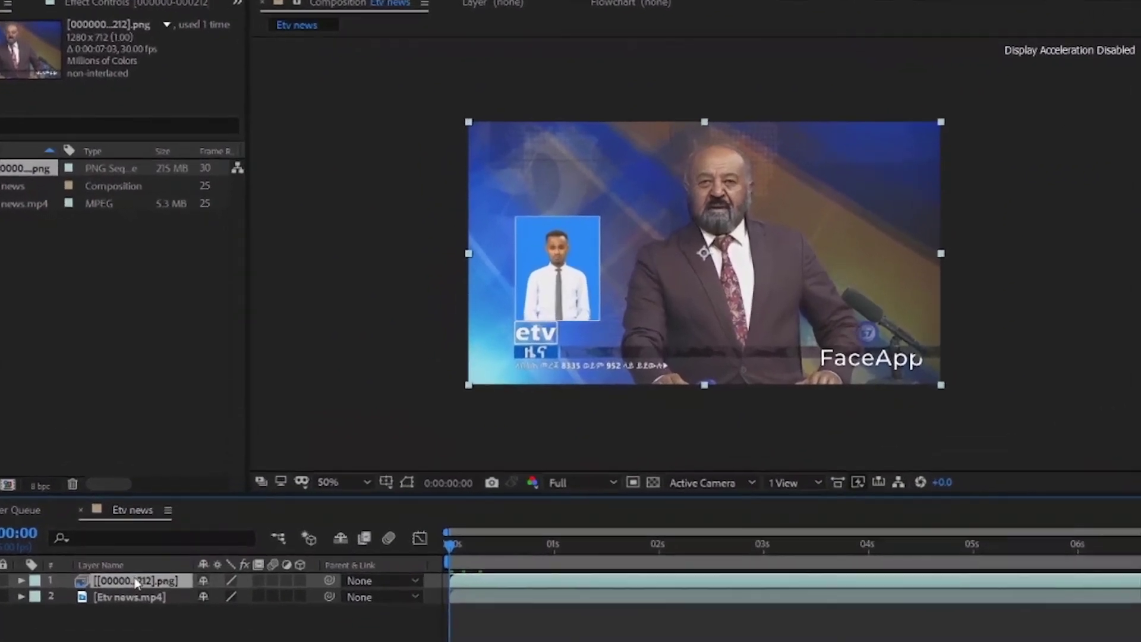
# Enable Time Remapping on the sequence layer and stretch it, with its last keyframe, to the composition end.
pyautogui.rightClick(148, 530)
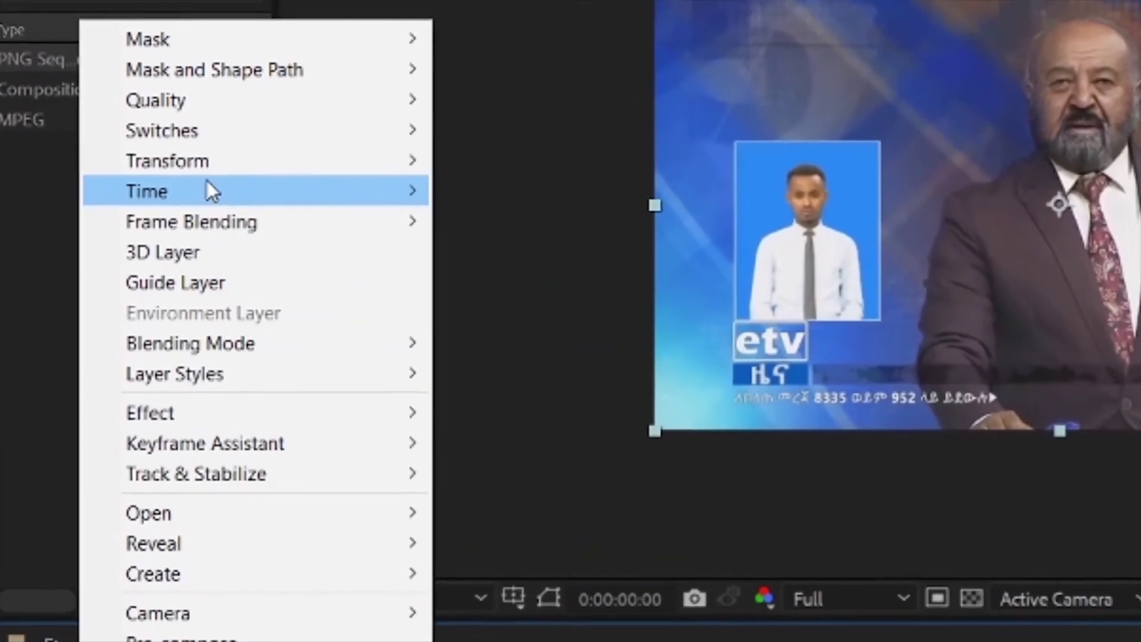
pyautogui.moveTo(204, 209)
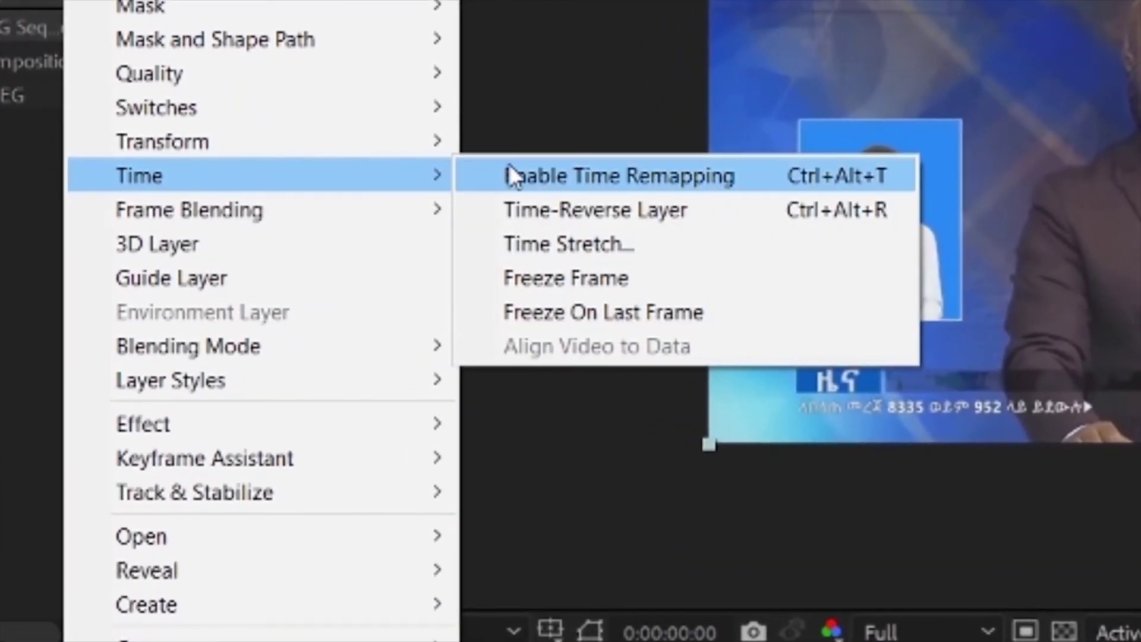
pyautogui.click(529, 164)
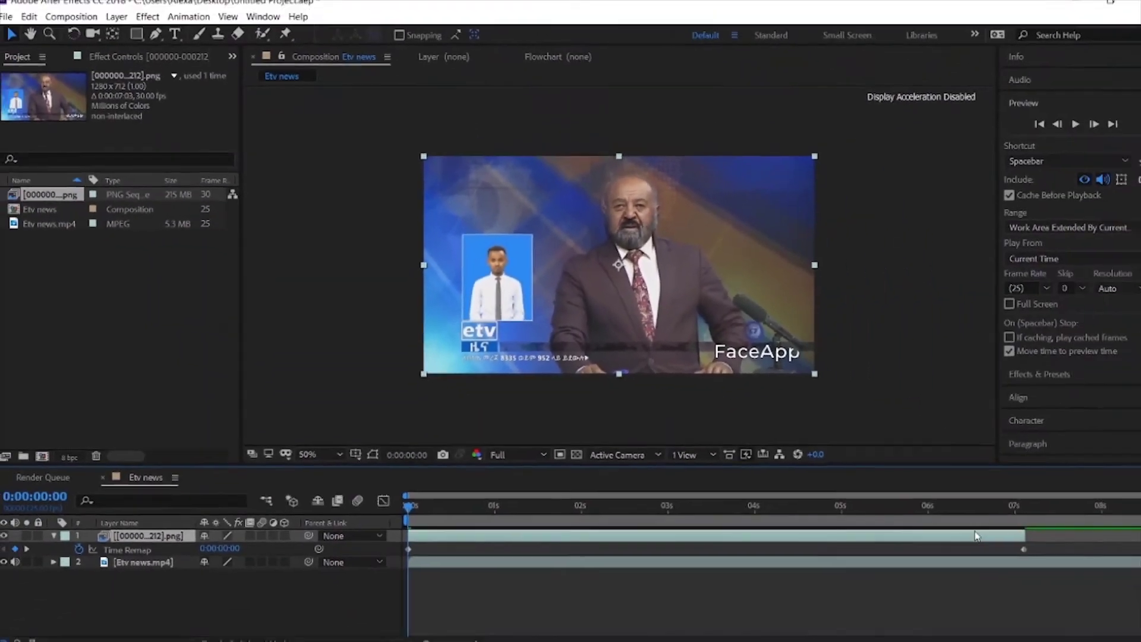
pyautogui.moveTo(1007, 530); pyautogui.dragTo(1133, 531)
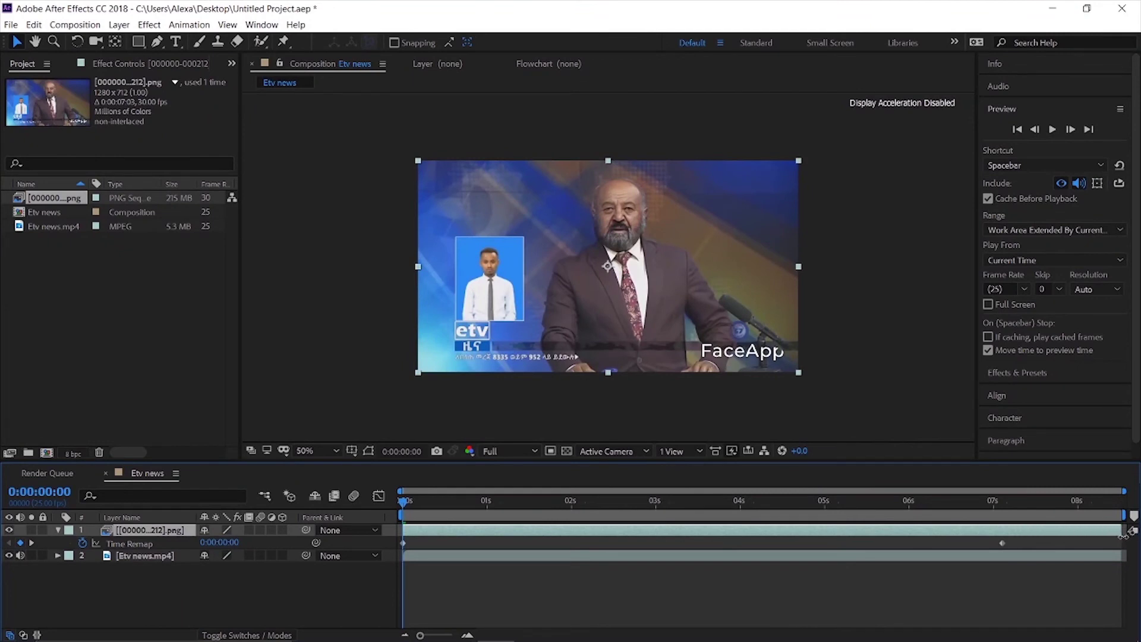
pyautogui.click(1004, 543)
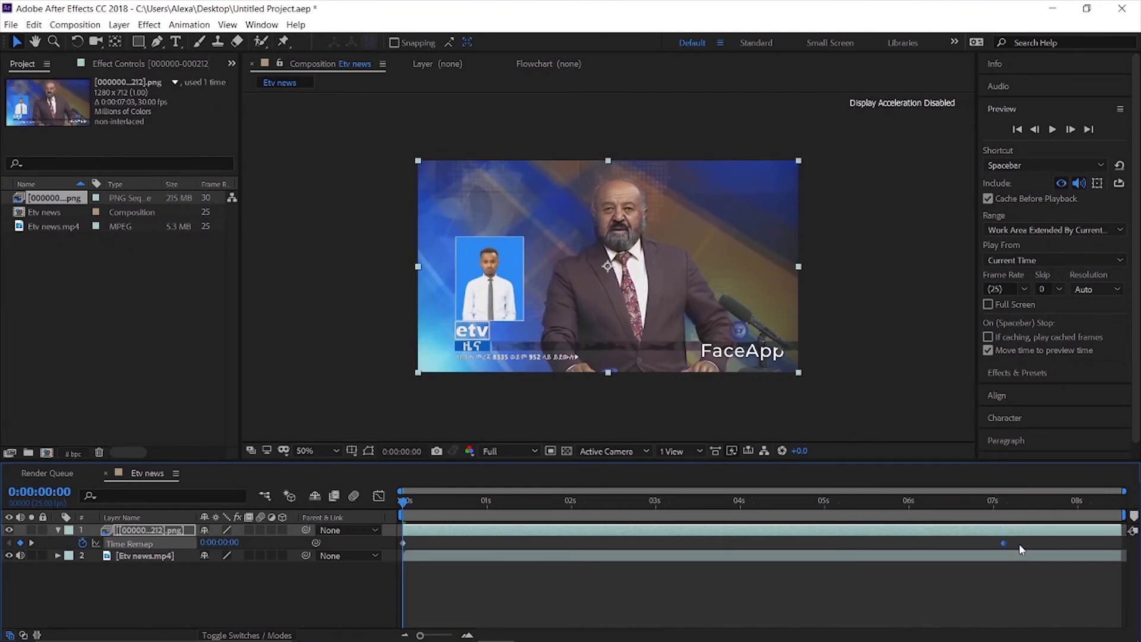
pyautogui.moveTo(1058, 545); pyautogui.dragTo(1124, 547)
# Preview the aged anchor playback, then move to frame 0:00:02:16.
pyautogui.click(1054, 130)
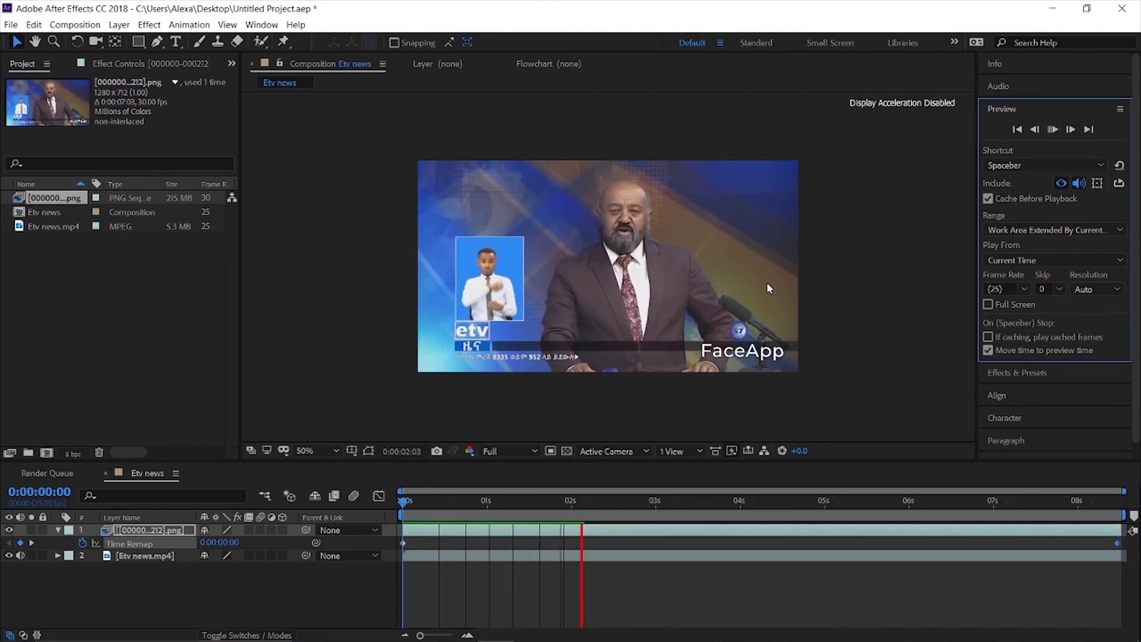
pyautogui.click(1053, 129)
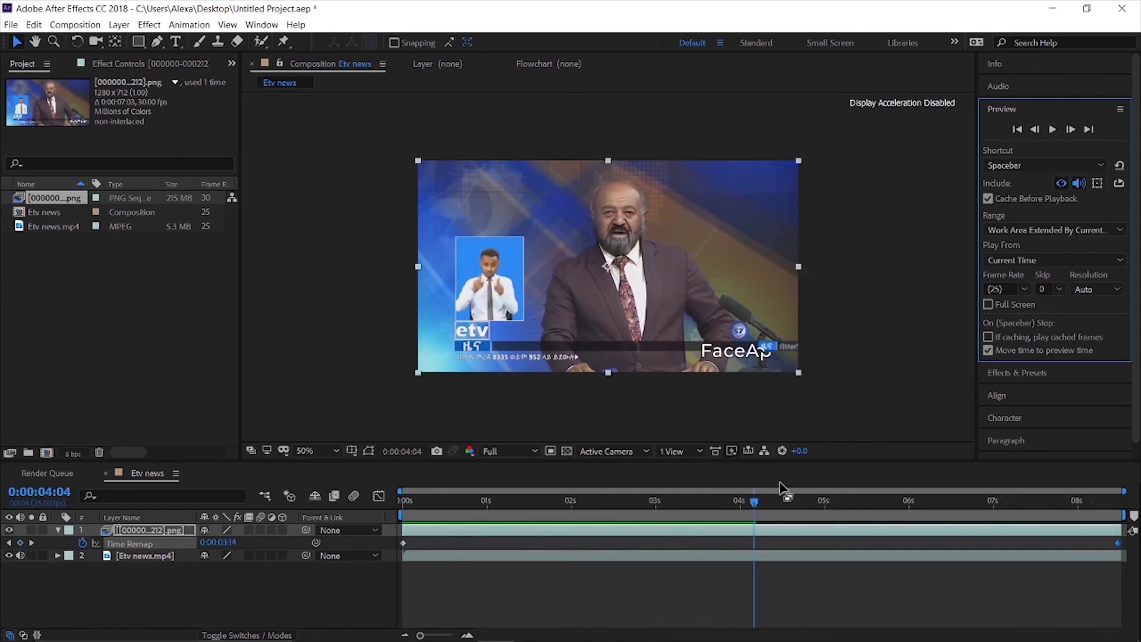
pyautogui.moveTo(755, 505); pyautogui.dragTo(625, 503)
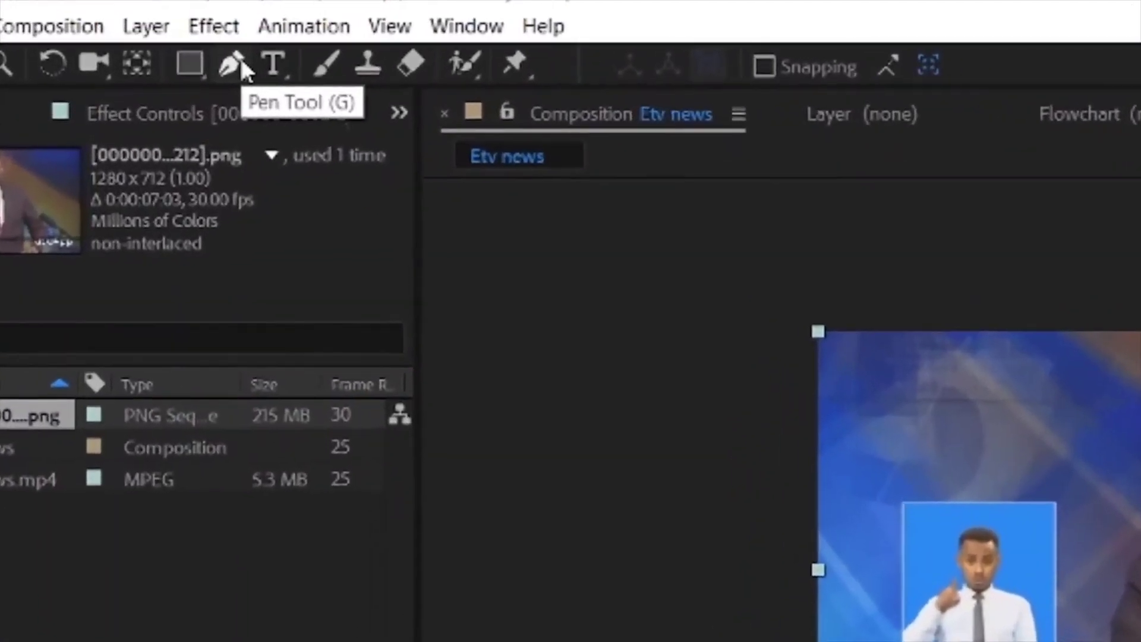
# Draw a closed Pen-tool mask around the FaceApp watermark.
pyautogui.click(159, 40)
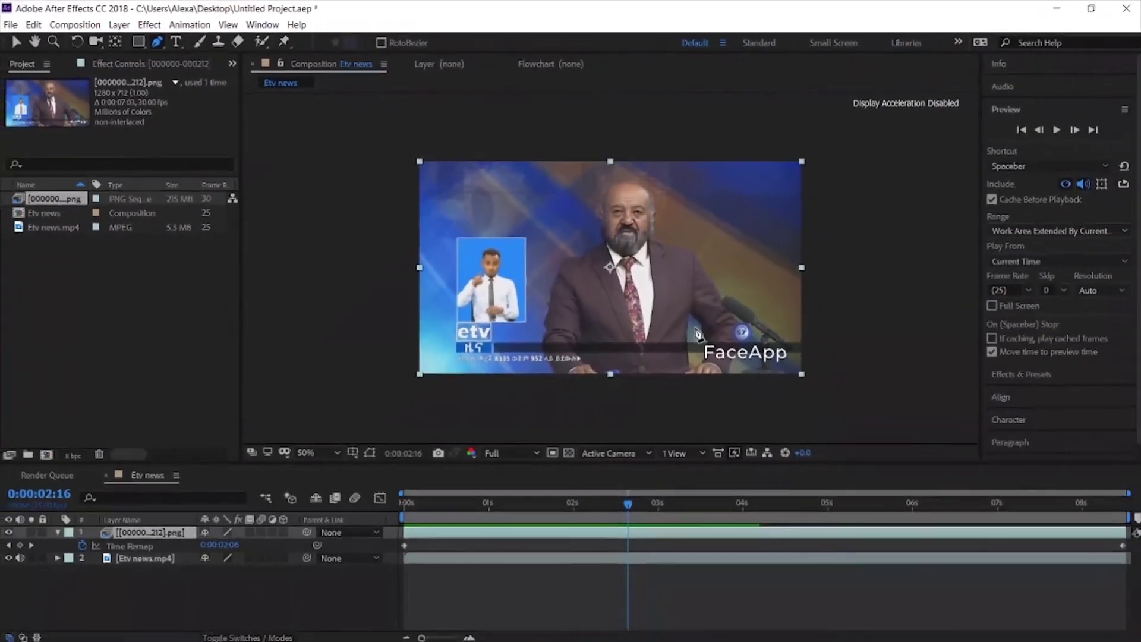
pyautogui.click(698, 329)
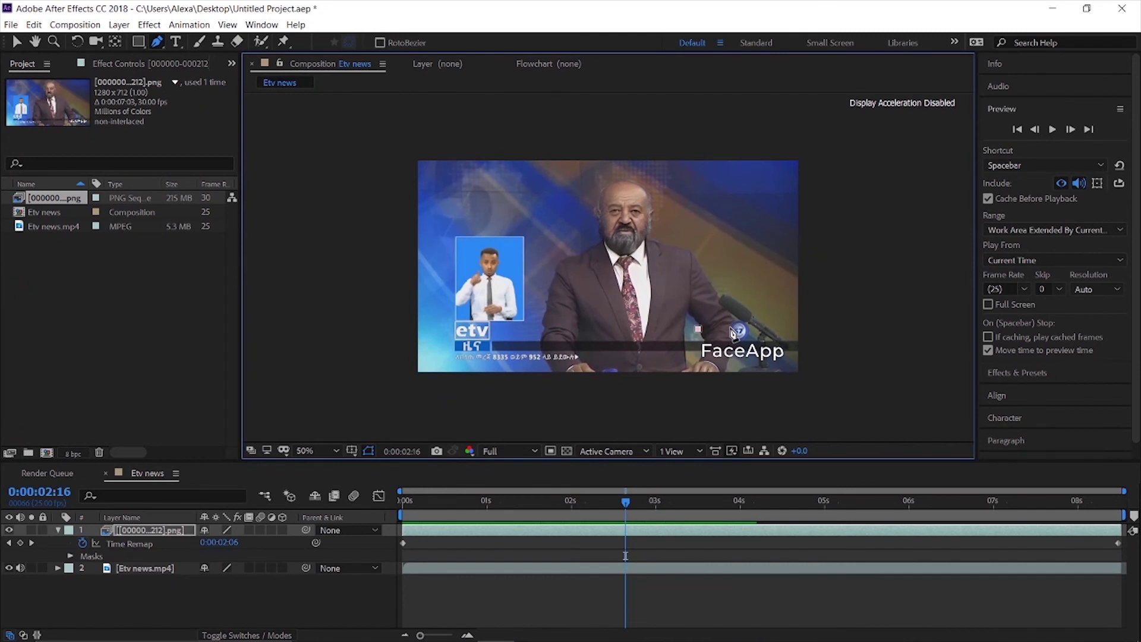
pyautogui.click(762, 330)
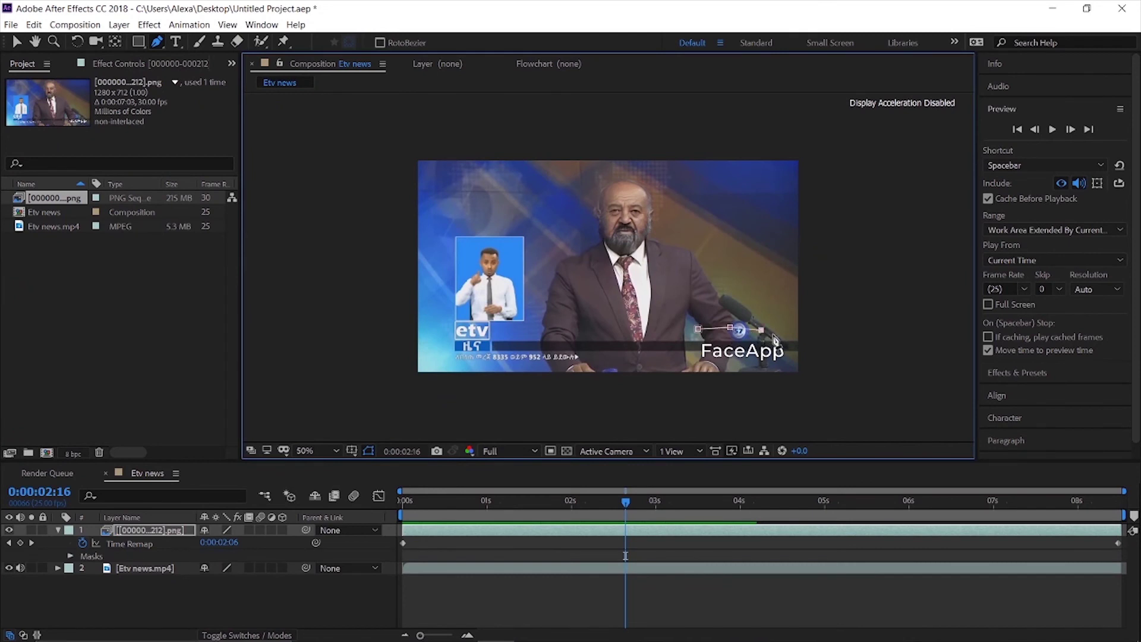
pyautogui.click(802, 370)
pyautogui.click(755, 384)
pyautogui.click(692, 384)
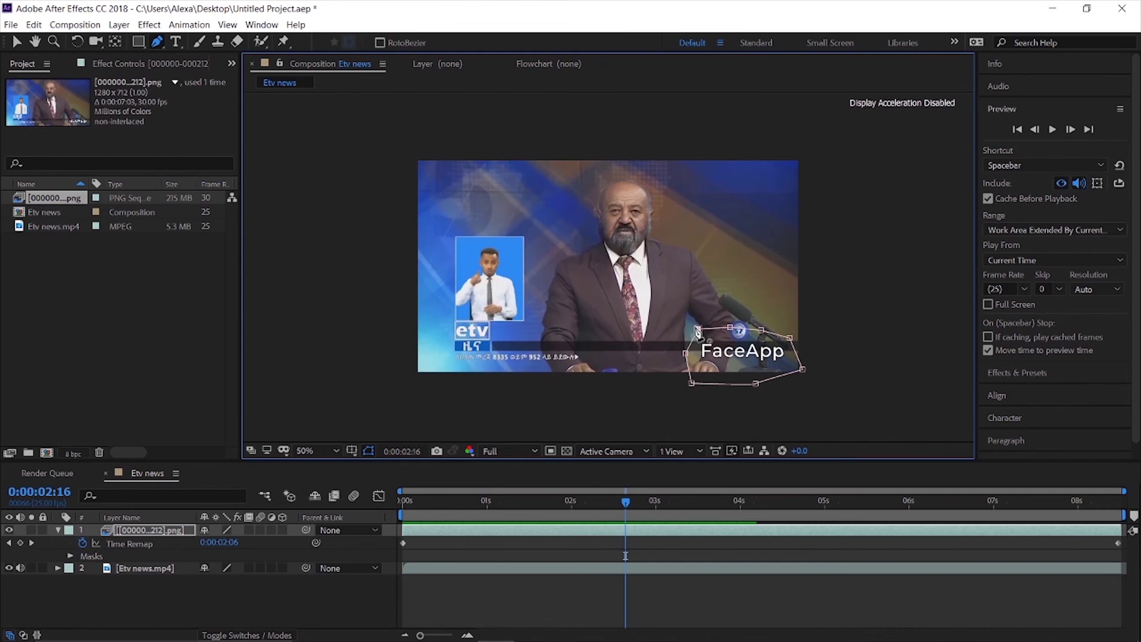
pyautogui.click(698, 330)
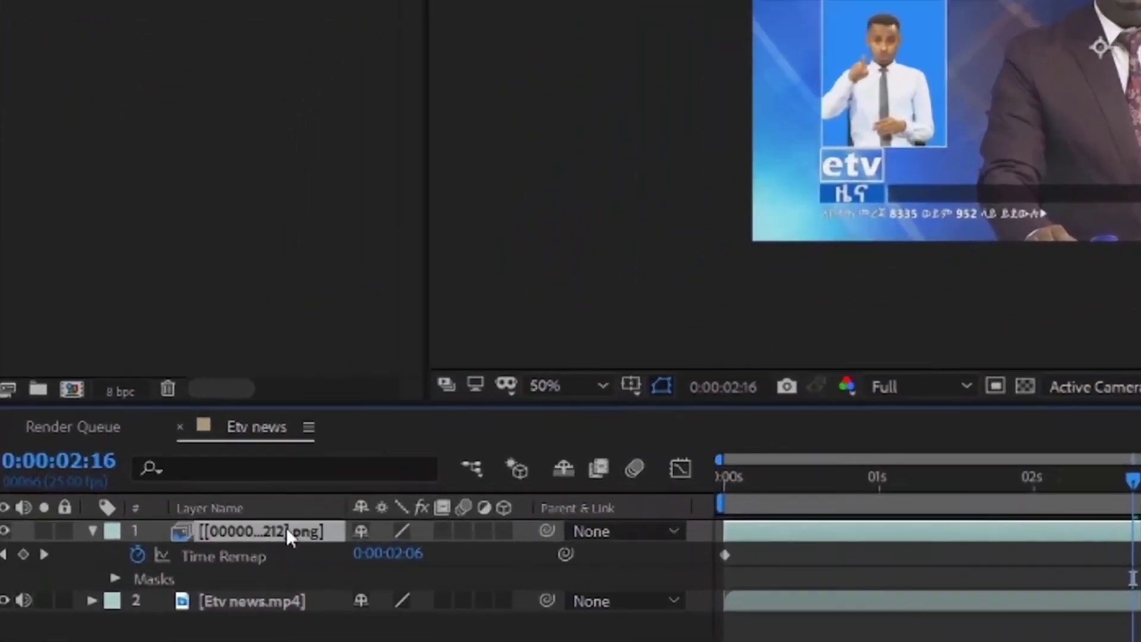
# Set Mask 1 to Subtract and feather its edge to 55 pixels.
pyautogui.press('m')
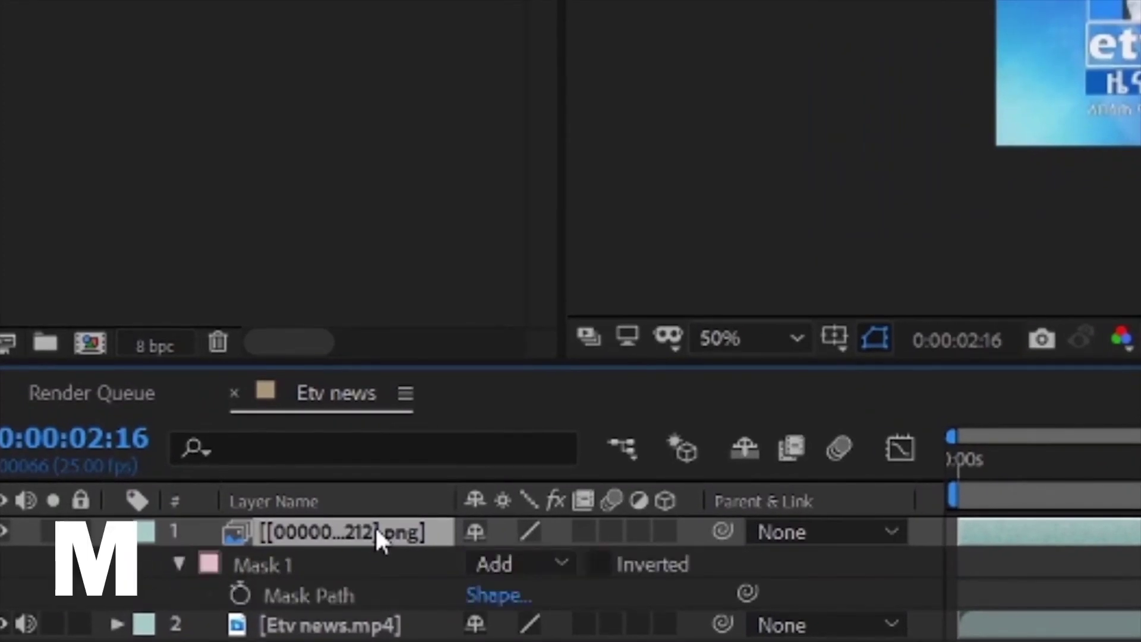
pyautogui.click(498, 563)
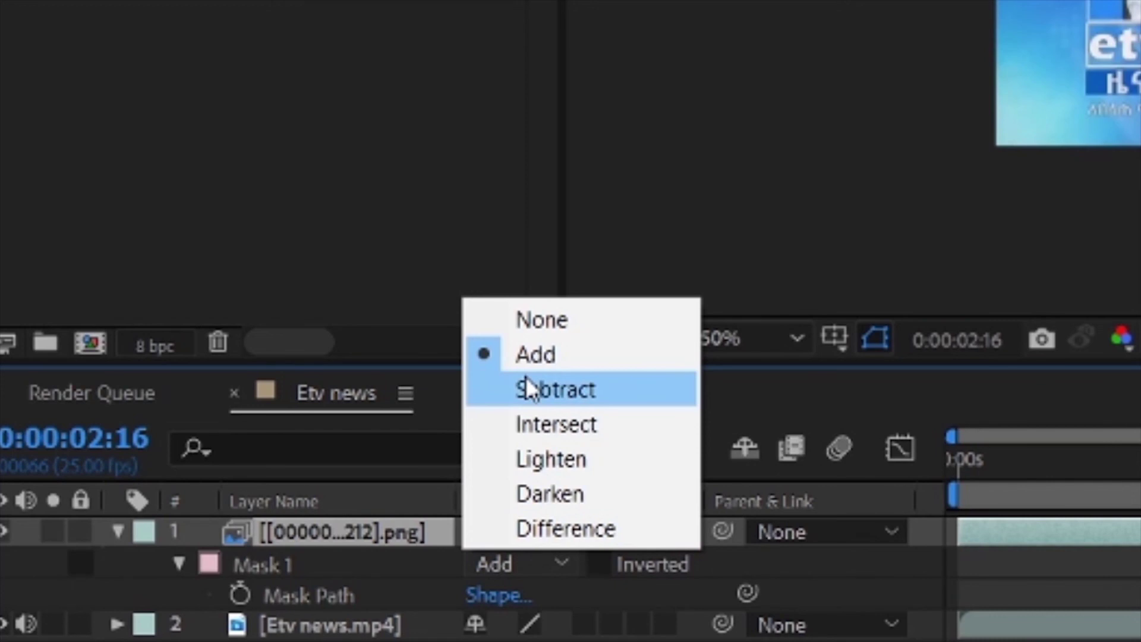
pyautogui.click(526, 385)
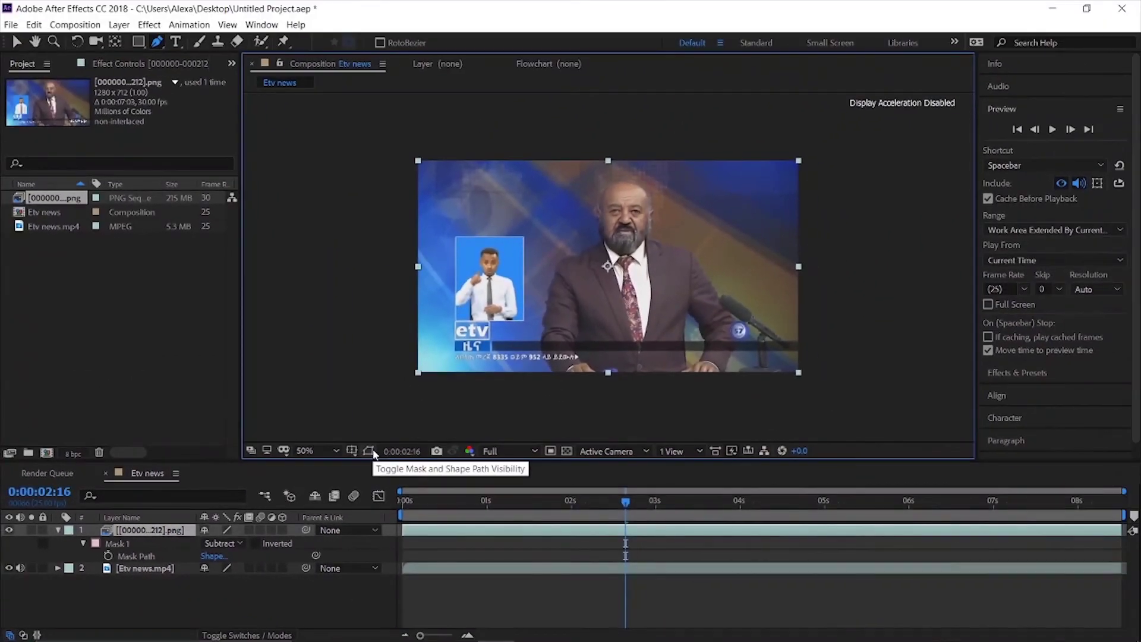
pyautogui.click(180, 530)
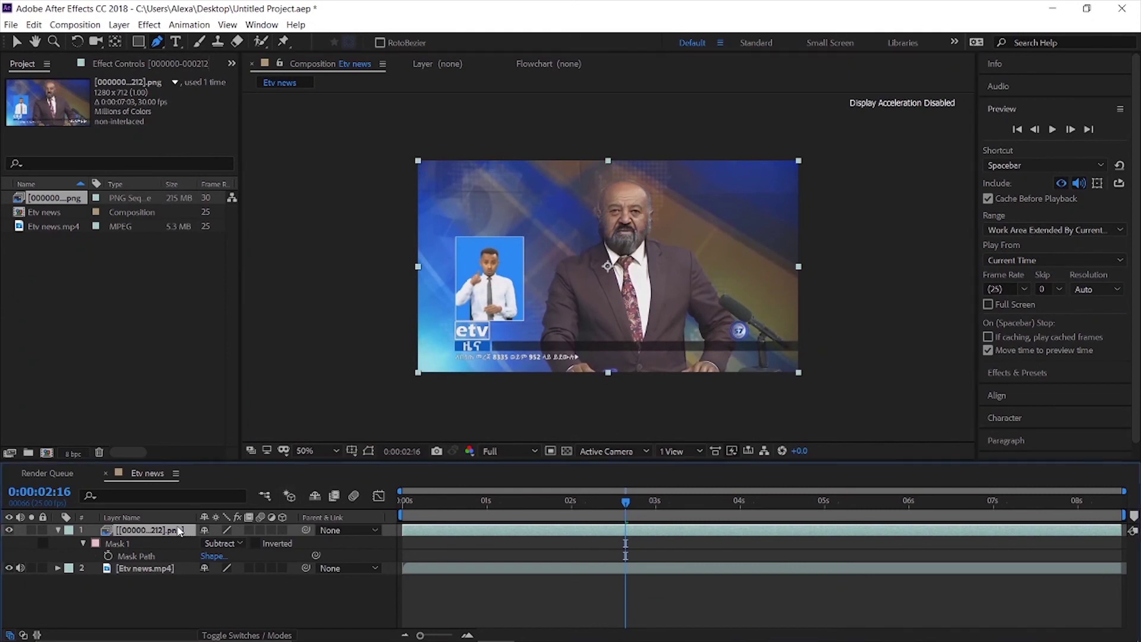
pyautogui.press('f')
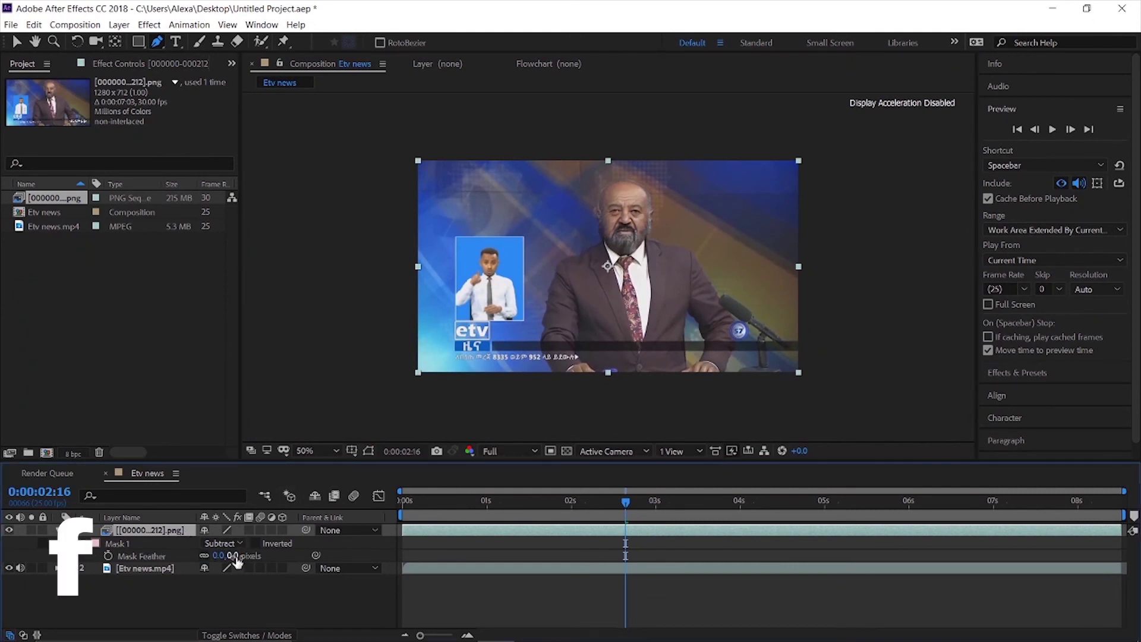
pyautogui.moveTo(236, 562); pyautogui.dragTo(269, 562)
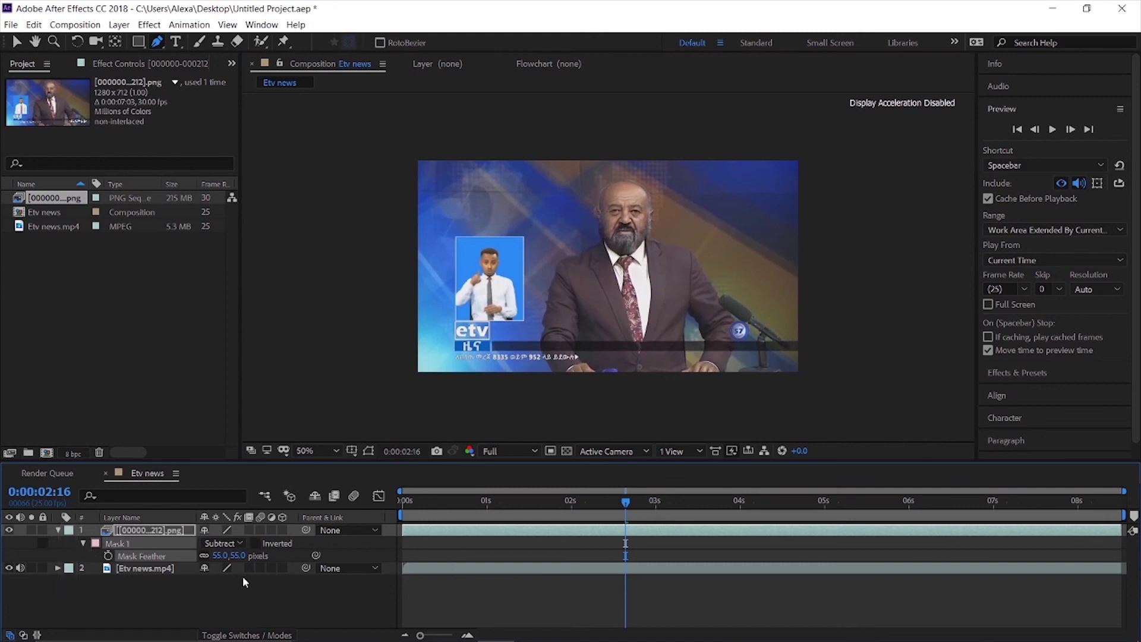
pyautogui.click(400, 504)
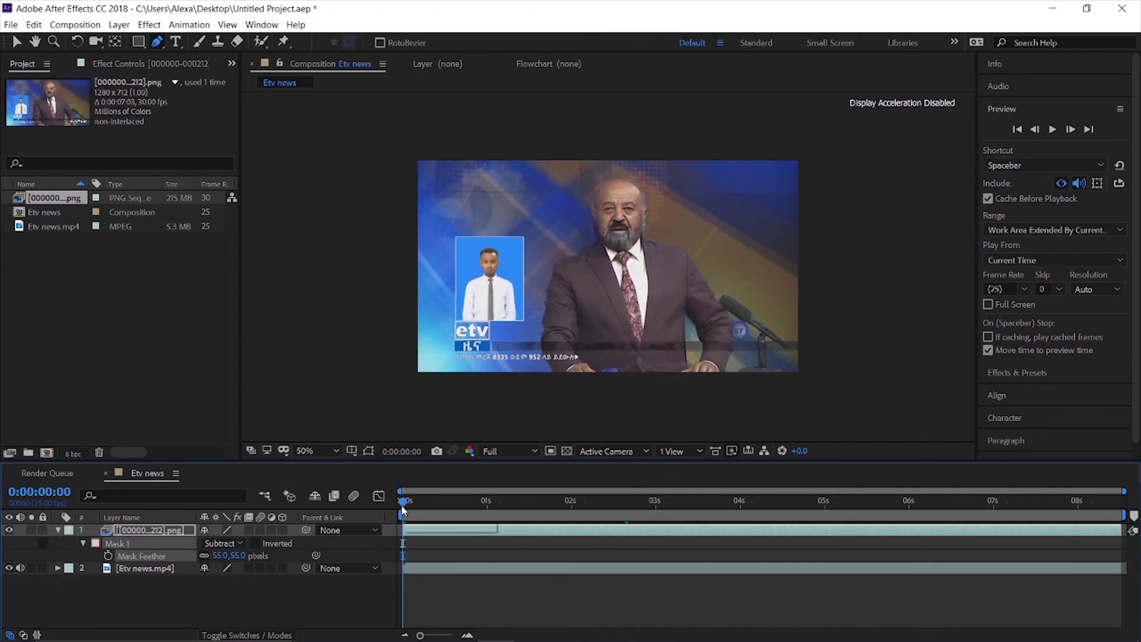